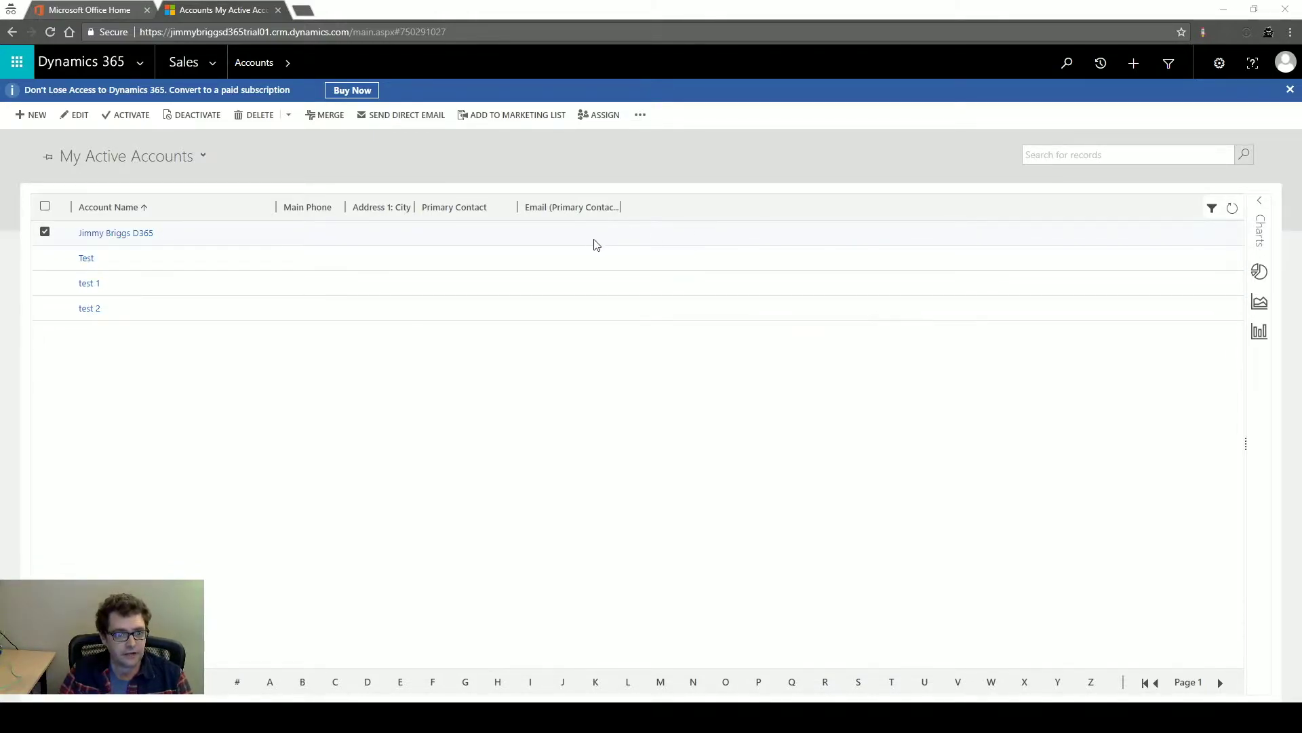
- Open the first account record in the My Active Accounts view
double_click(570, 239)
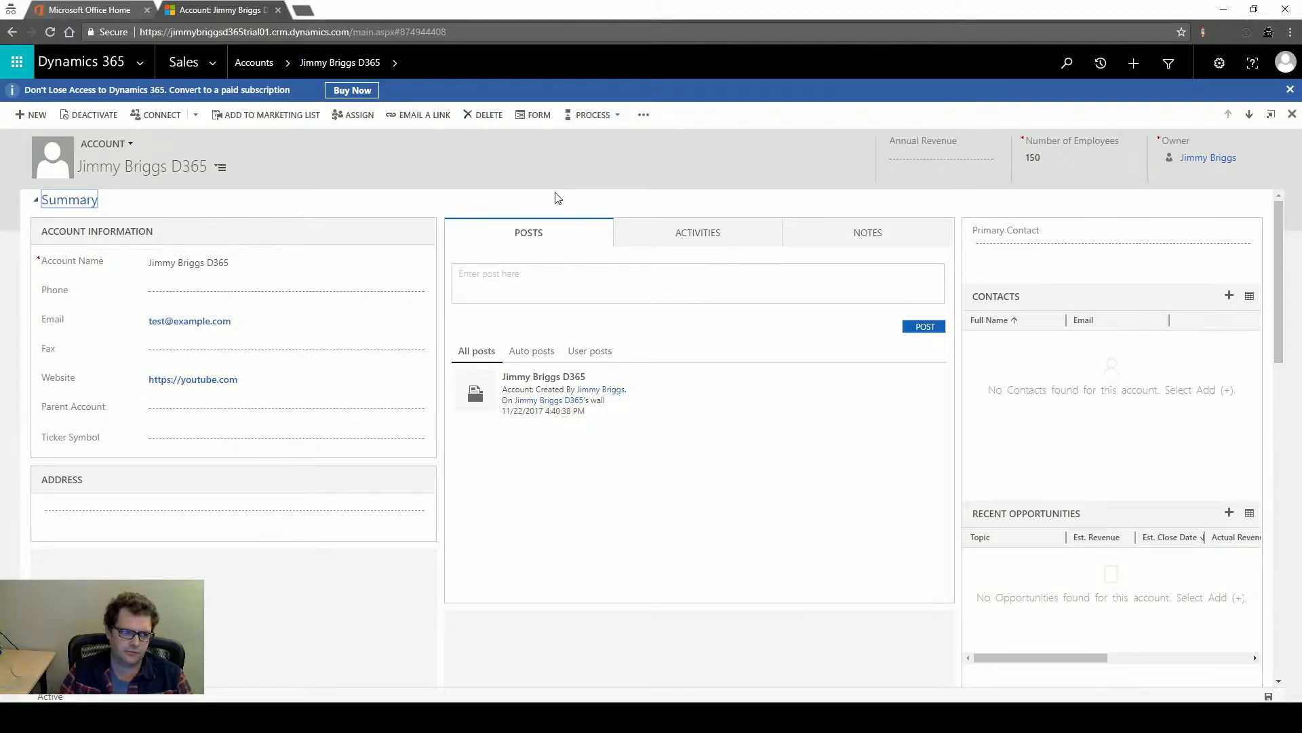
- Open the account's form in the form editor and start a new field
left_click(543, 120)
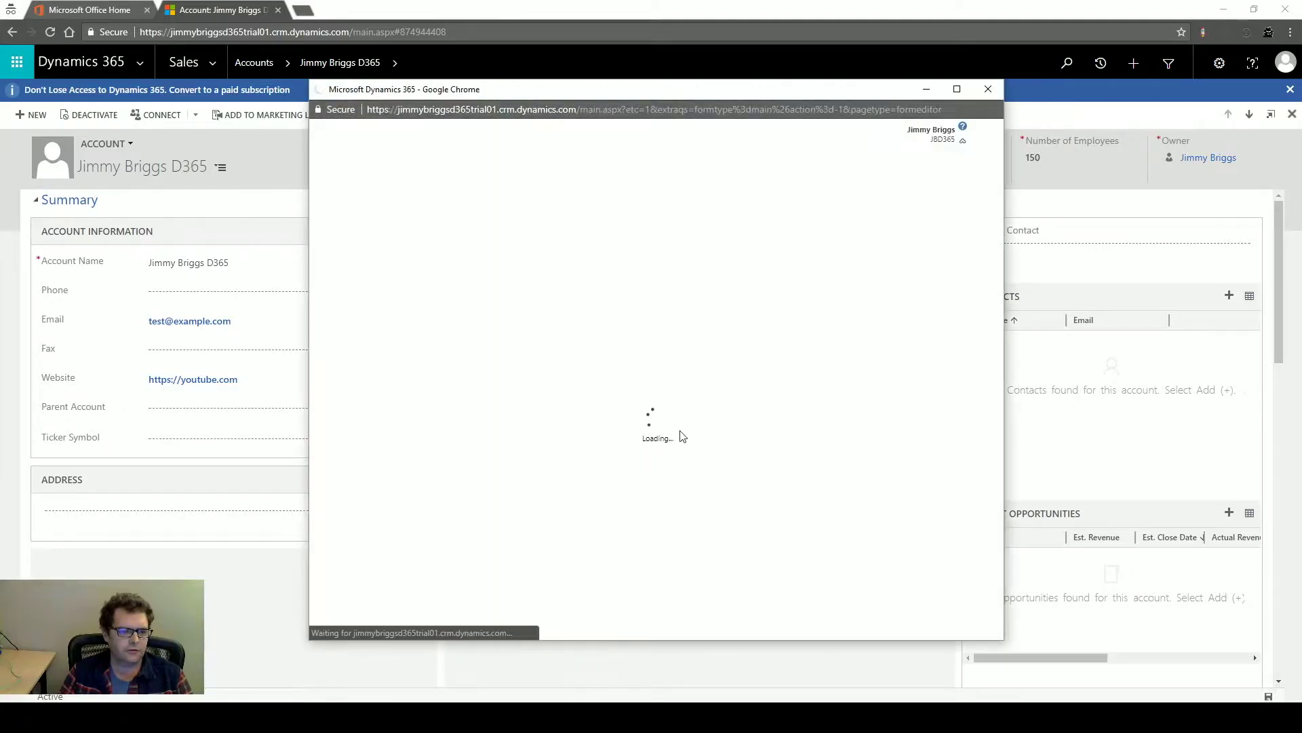
left_click(889, 625)
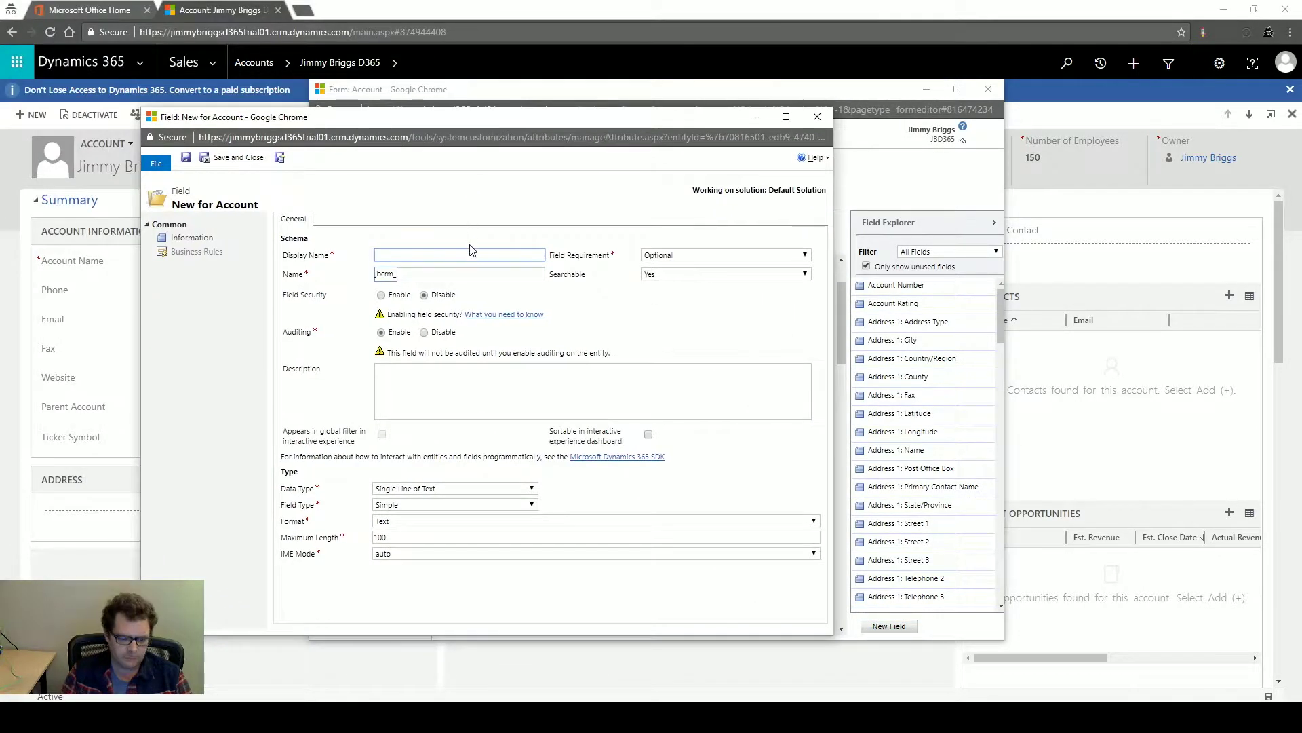
- Name the new field 'Size' and make its data type Option Set
type("Size")
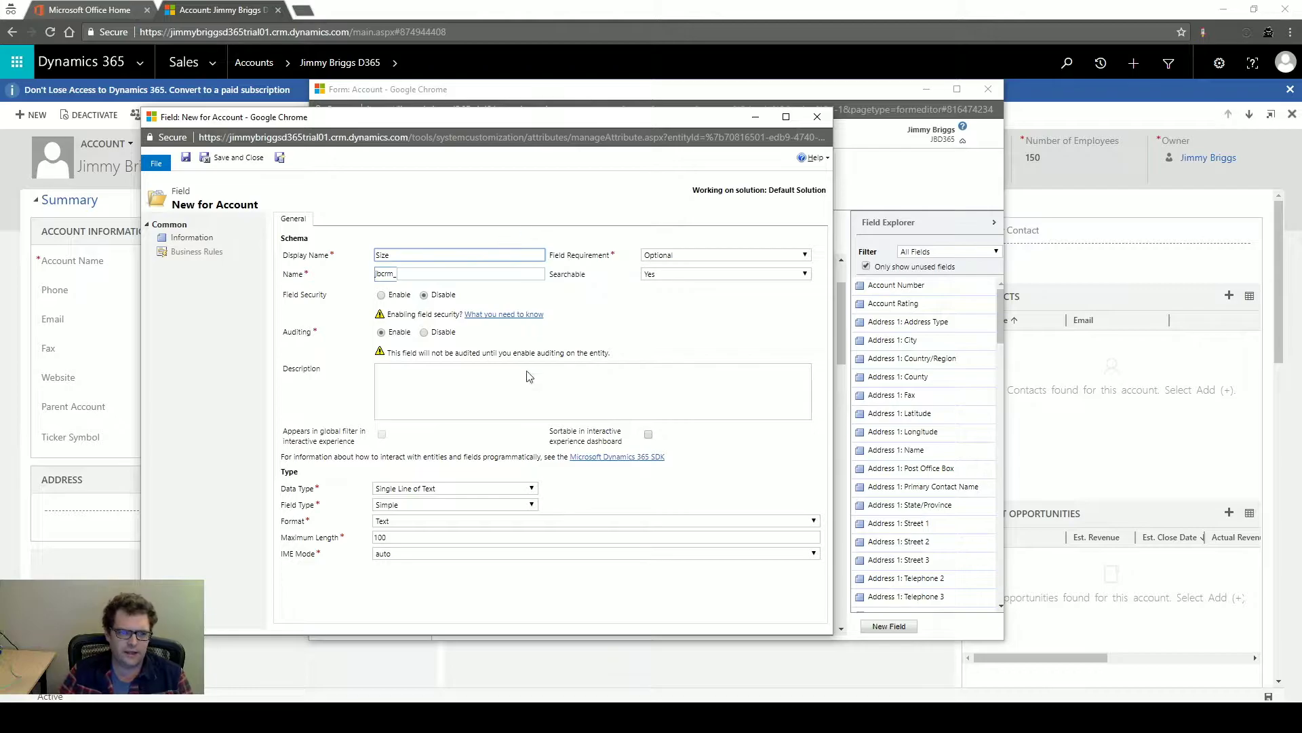
left_click(523, 401)
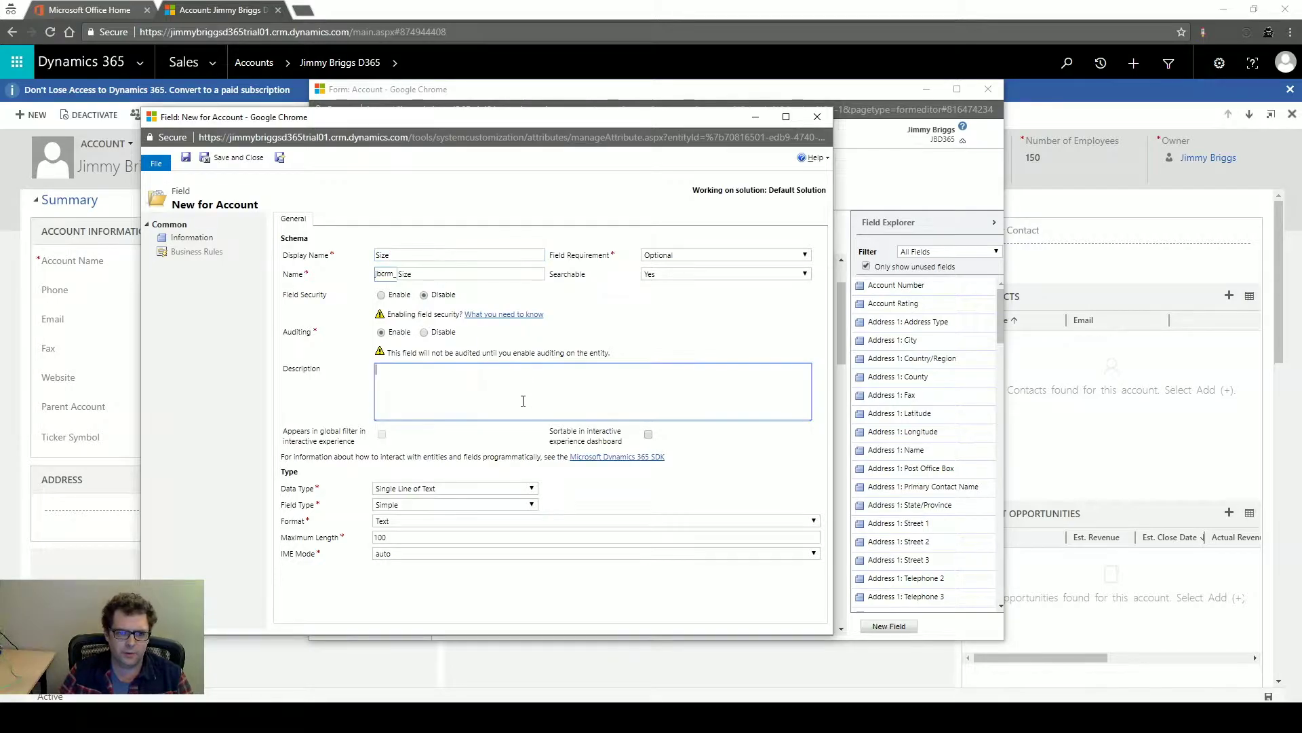
left_click(531, 489)
left_click(473, 519)
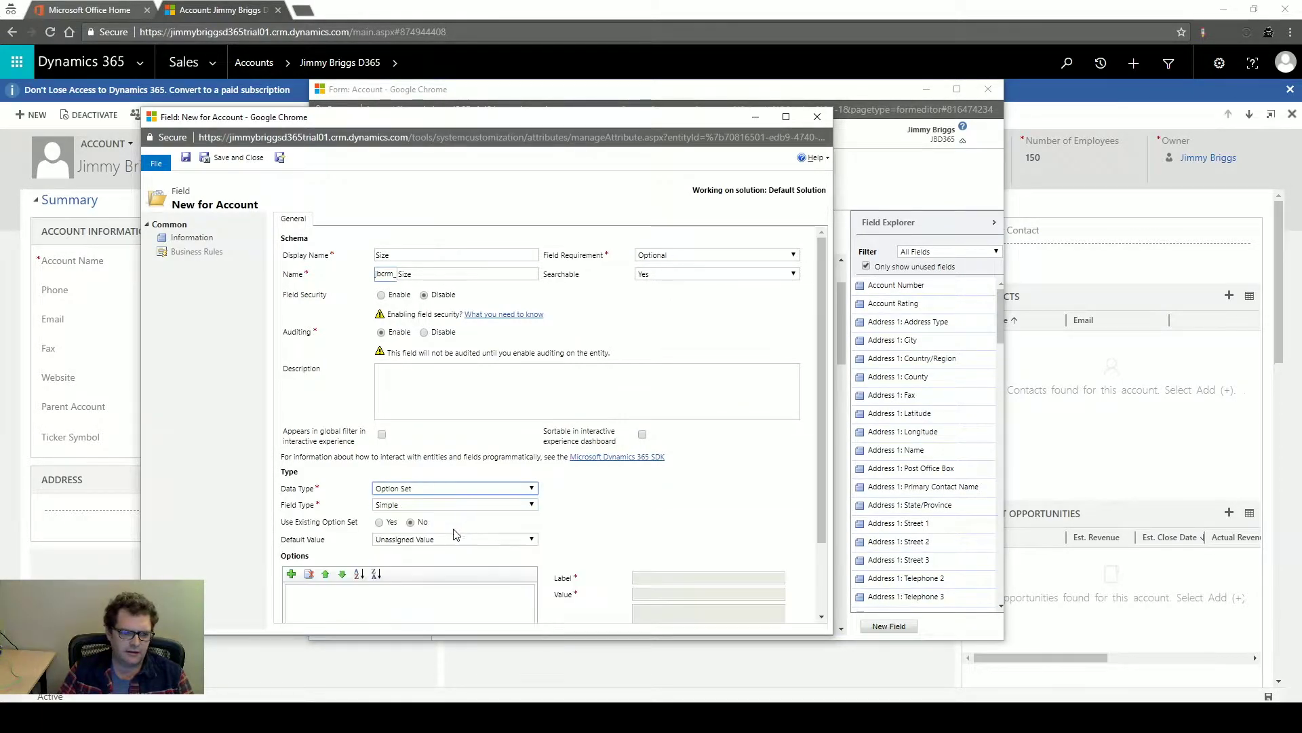
- Add the options Small, Medium and Large, then save and close the field
scroll(455, 535, "down", 1)
left_click(291, 506)
left_click(291, 506)
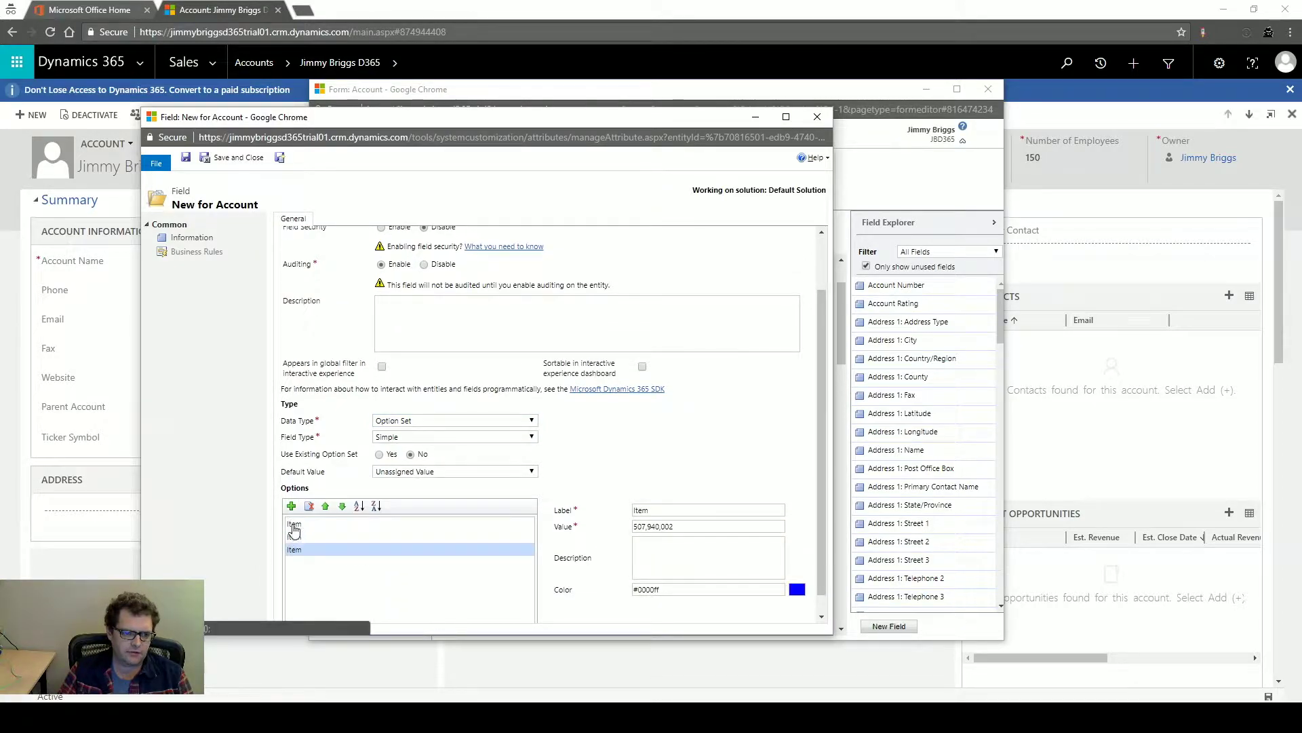
left_click(294, 523)
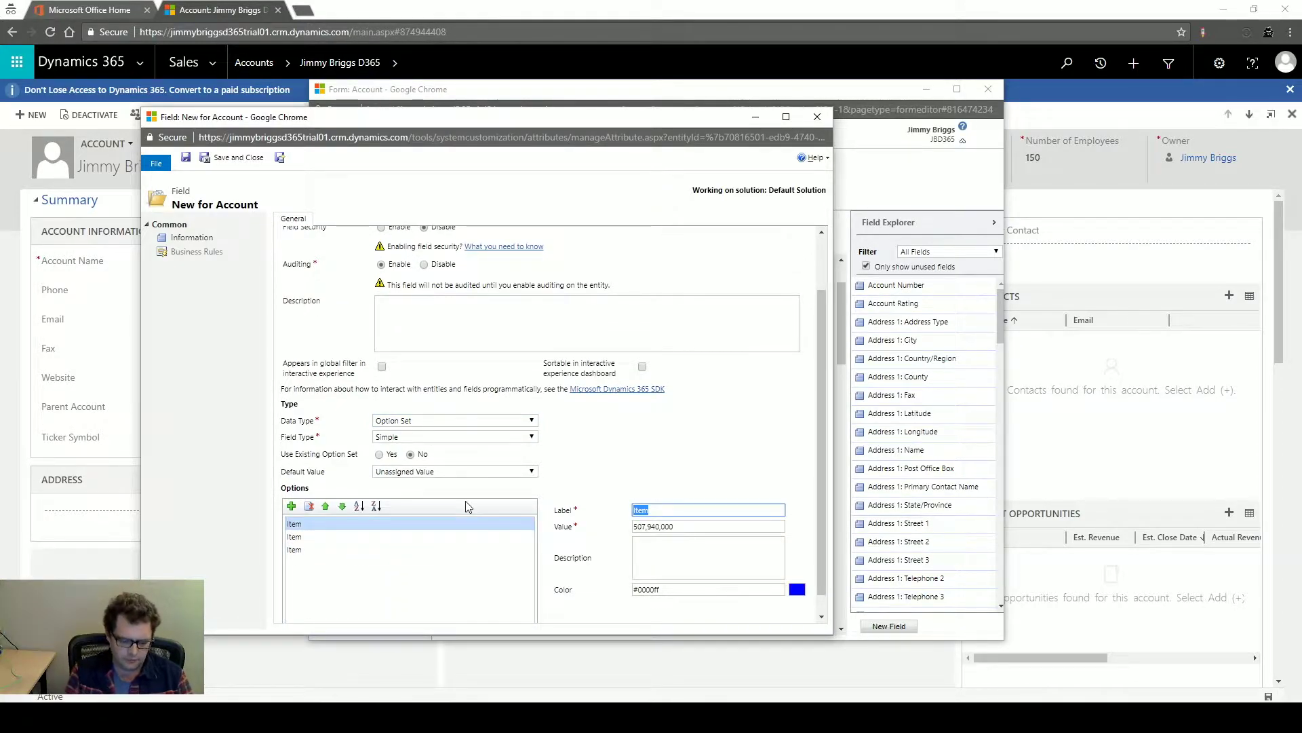
type("Size")
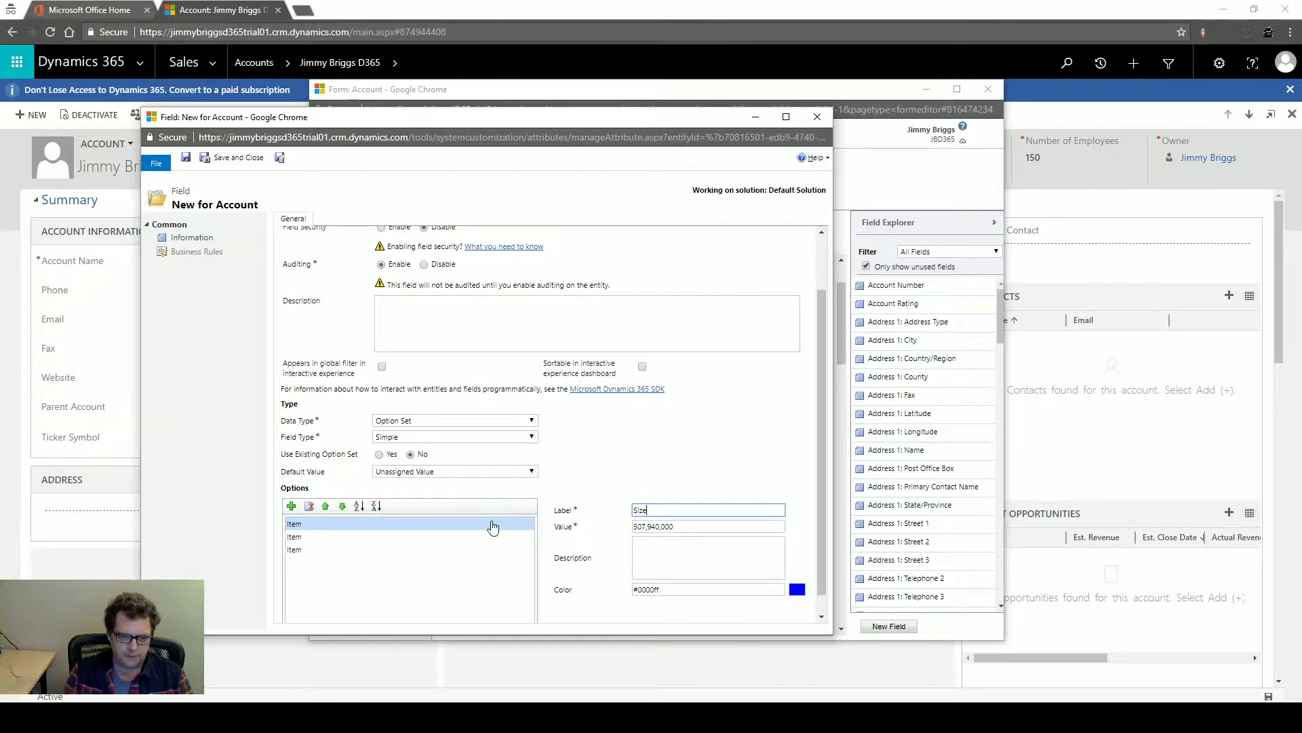
key("BackSpace")
key("BackSpace")
key("BackSpace")
type("mall")
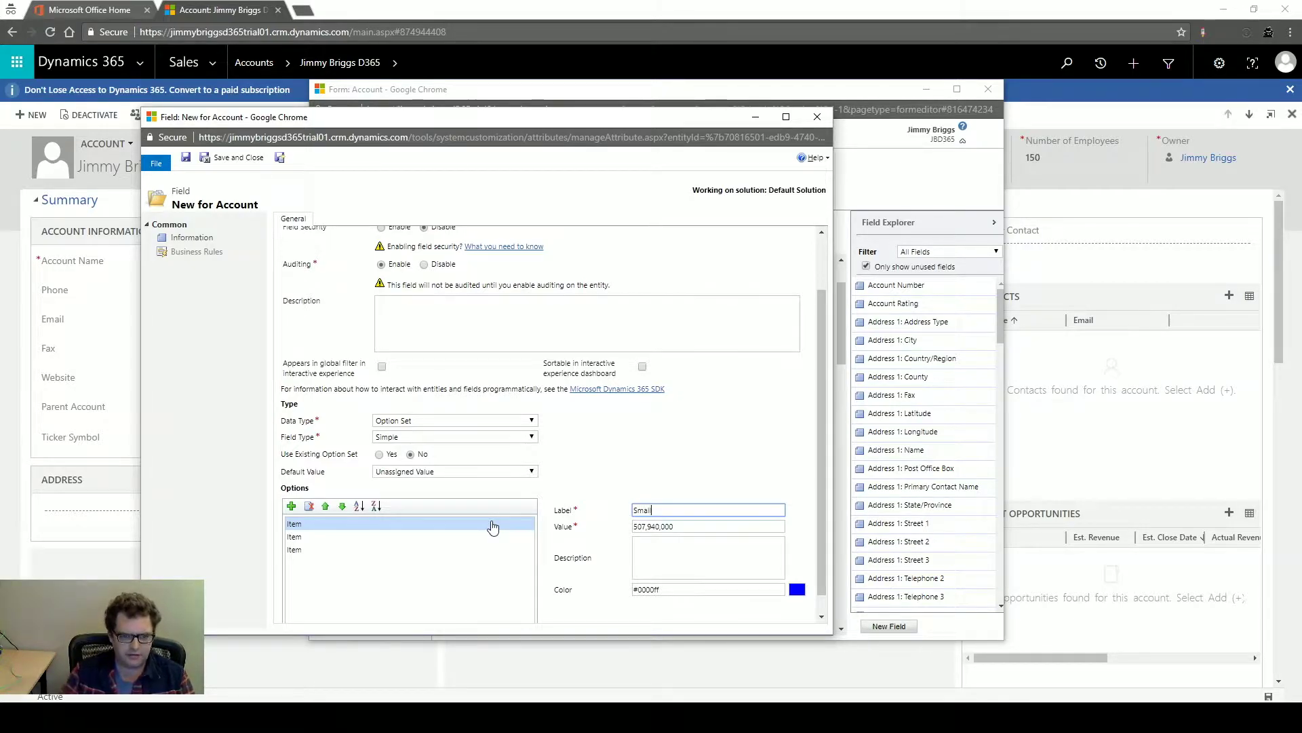
left_click(428, 538)
type("Medium")
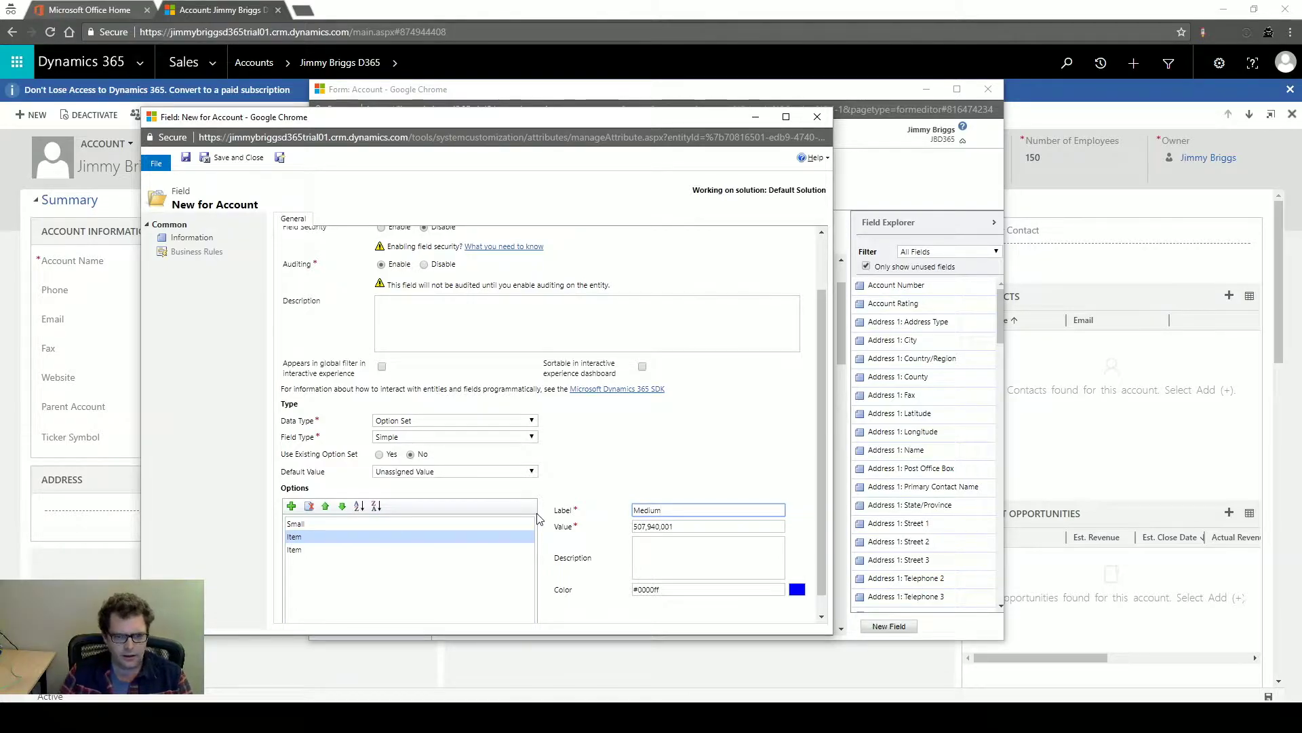
left_click(432, 549)
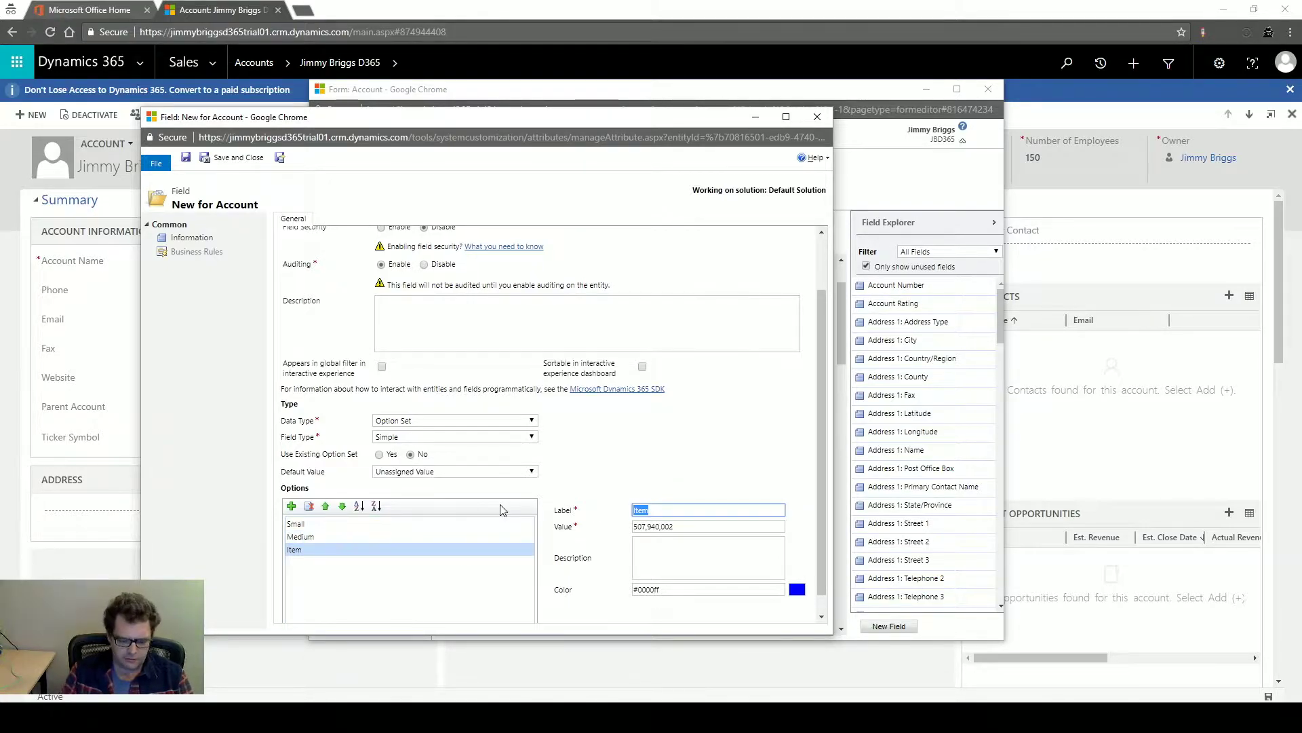
type("Large")
left_click(458, 596)
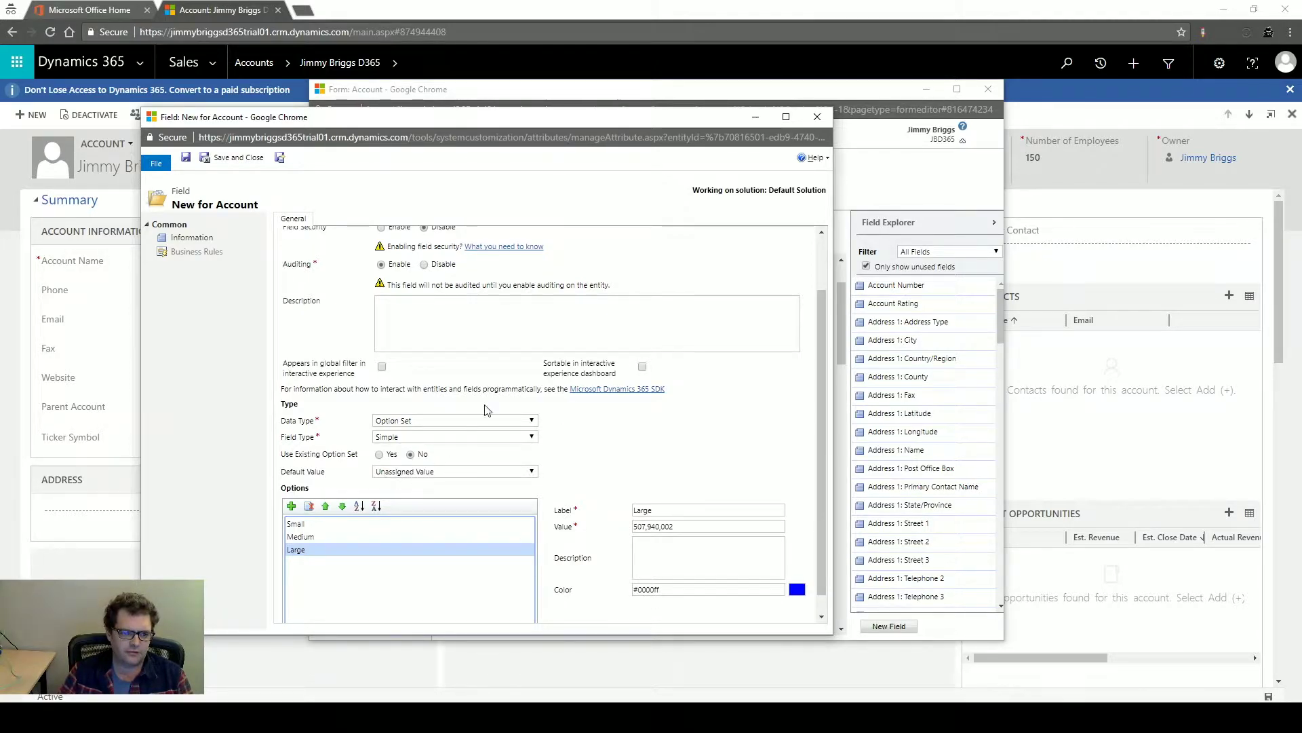
scroll(380, 480, "up", 1)
left_click(235, 157)
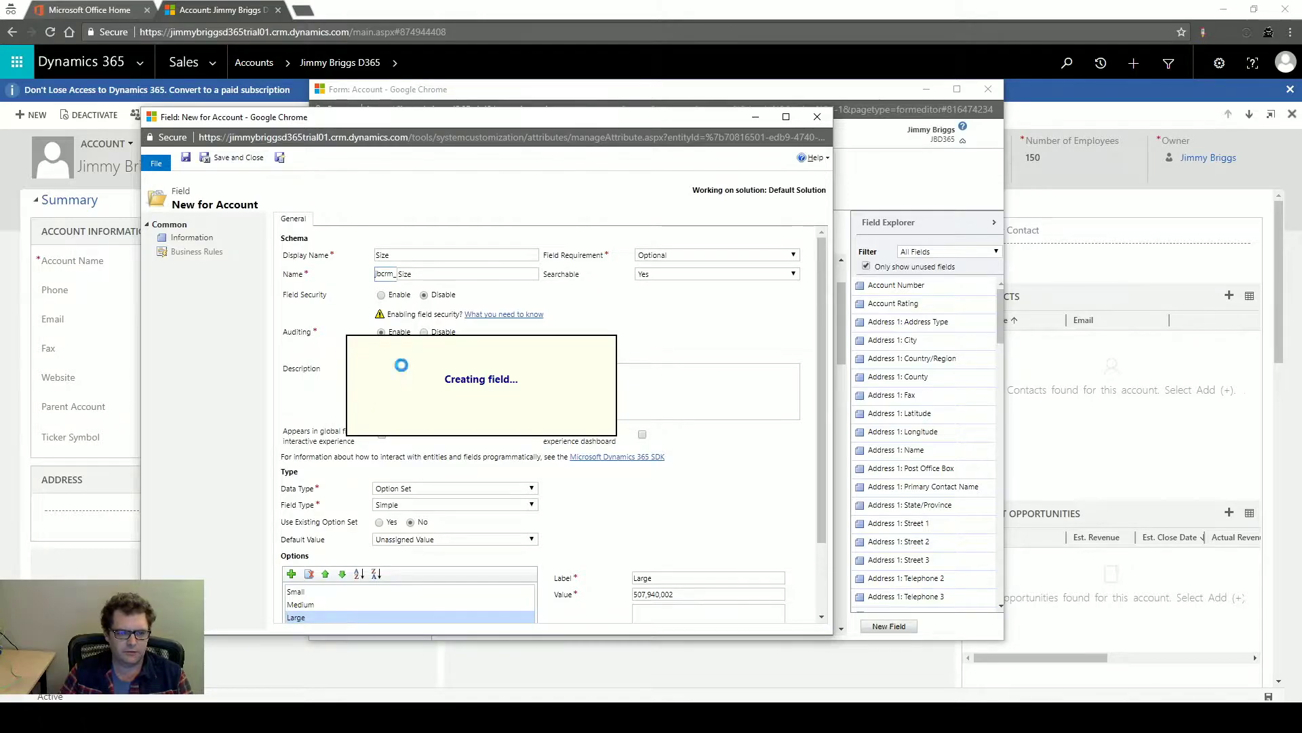
- Place Size under Account Name, save and publish the form, then reopen the account
left_click(888, 626)
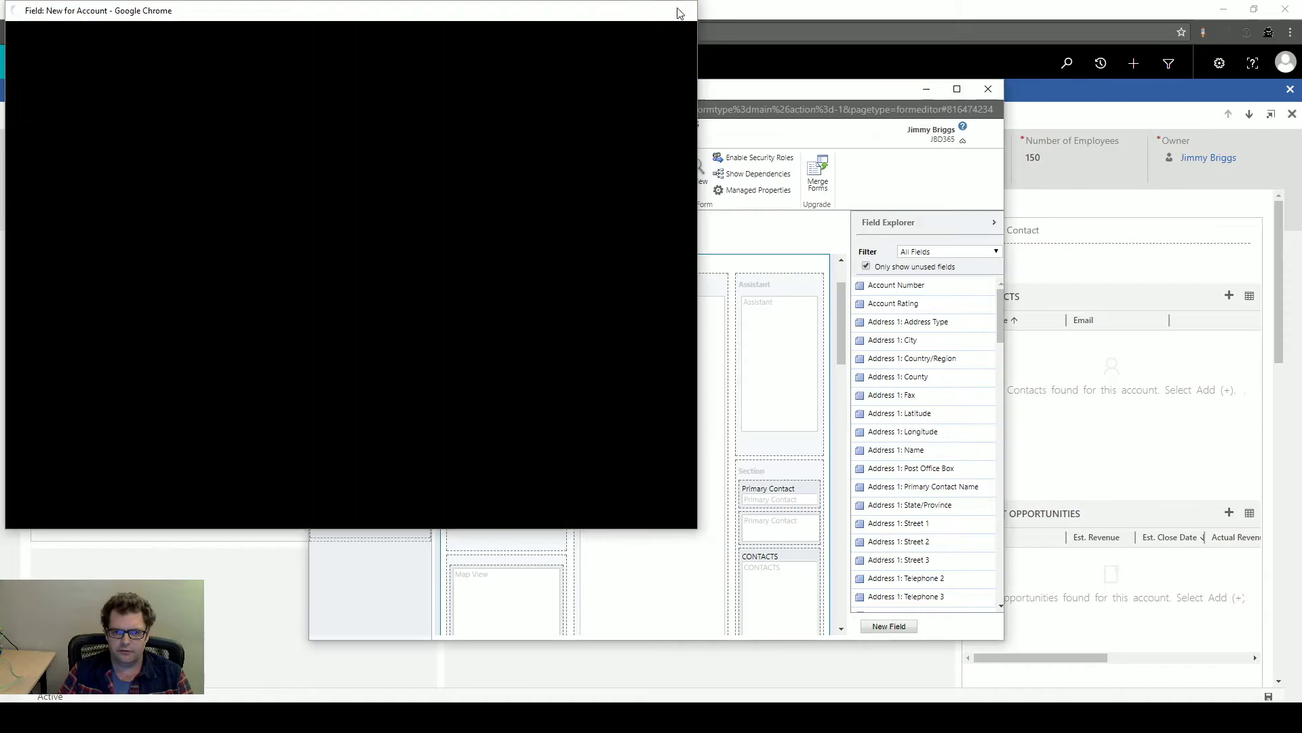
left_click(680, 12)
scroll(925, 464, "down", 10)
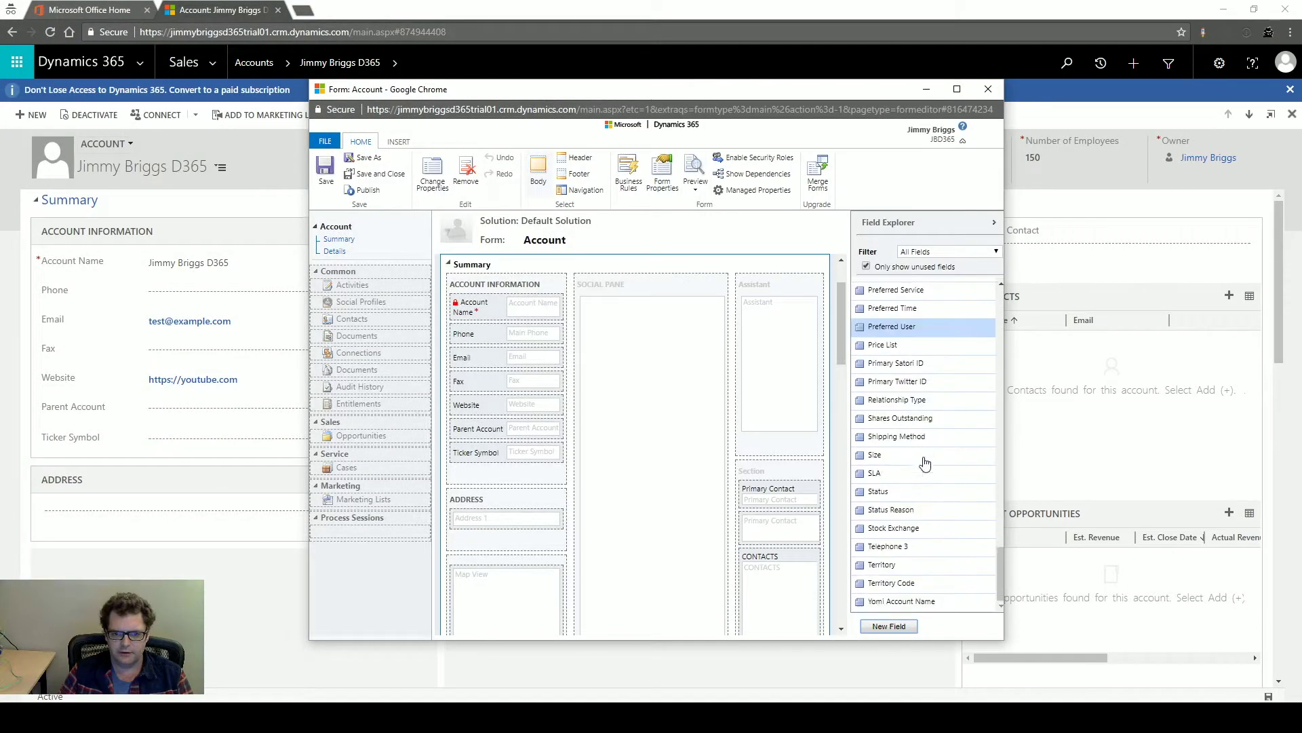
left_click_drag(902, 459, 487, 307)
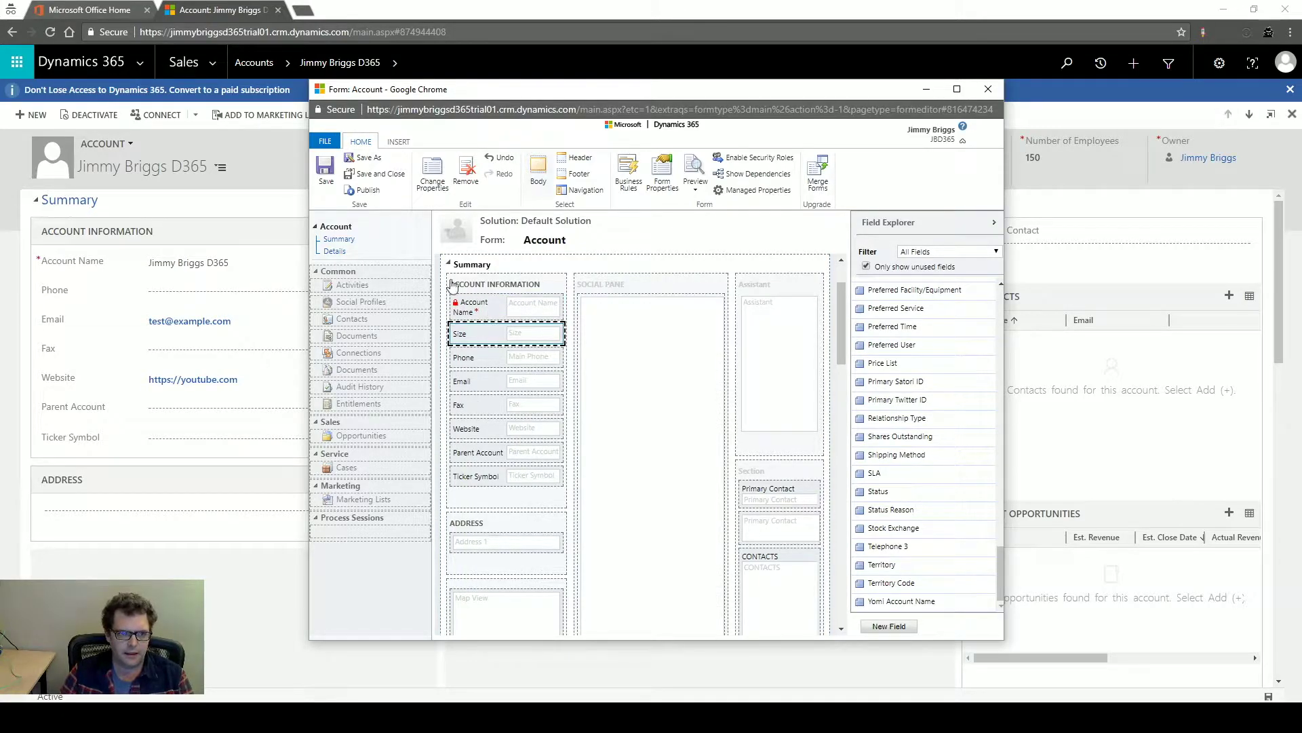
left_click(325, 171)
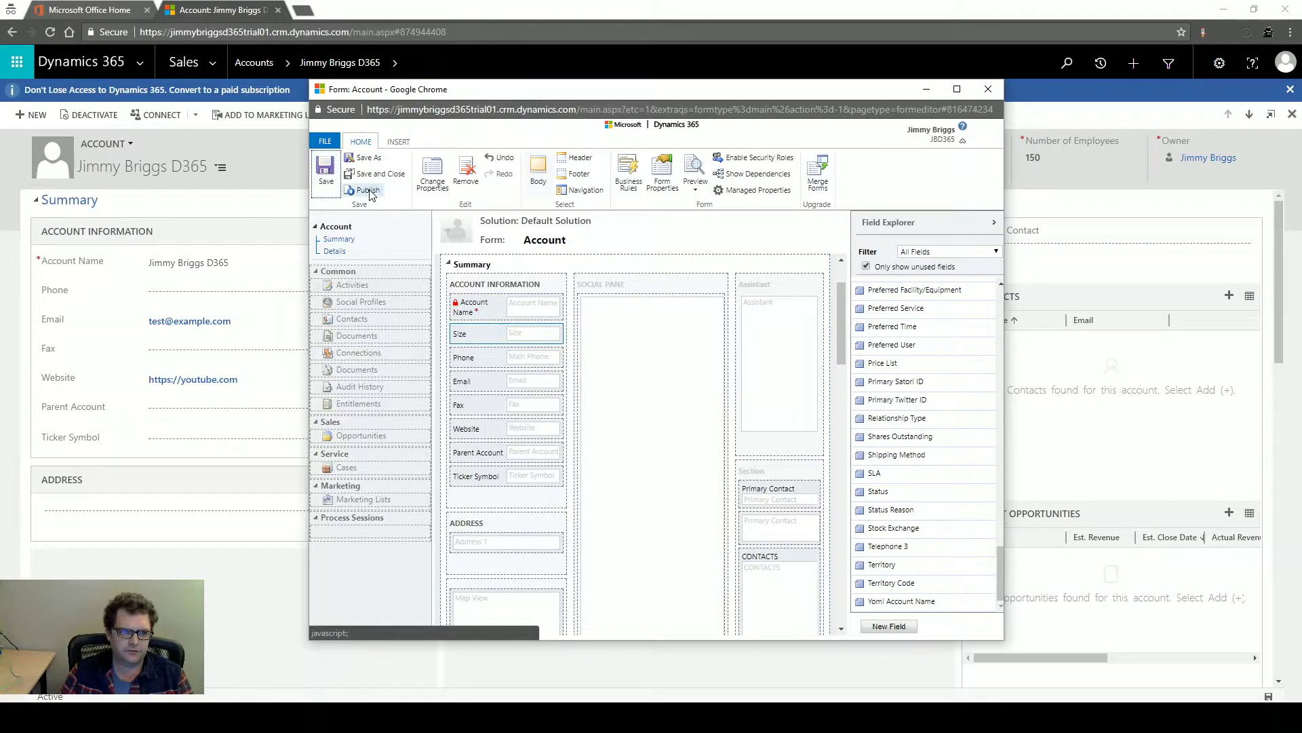
left_click(368, 191)
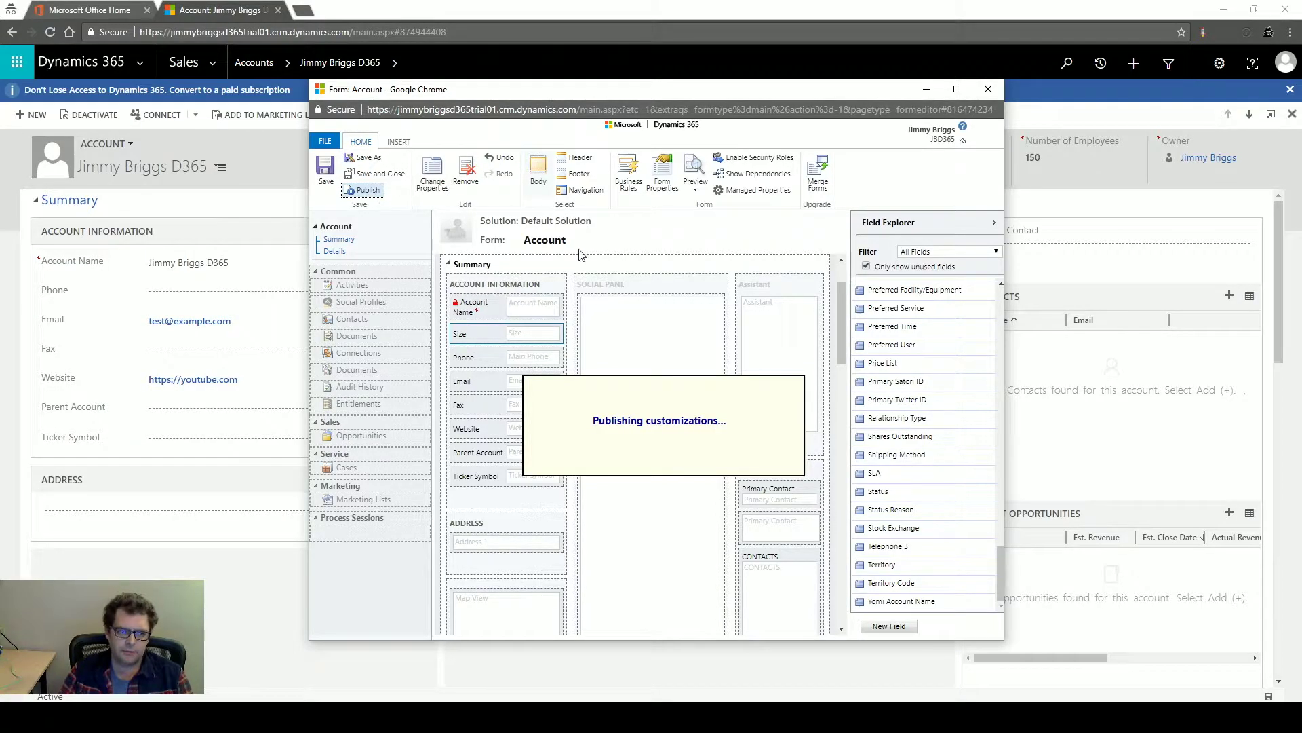
left_click(1101, 62)
left_click(364, 120)
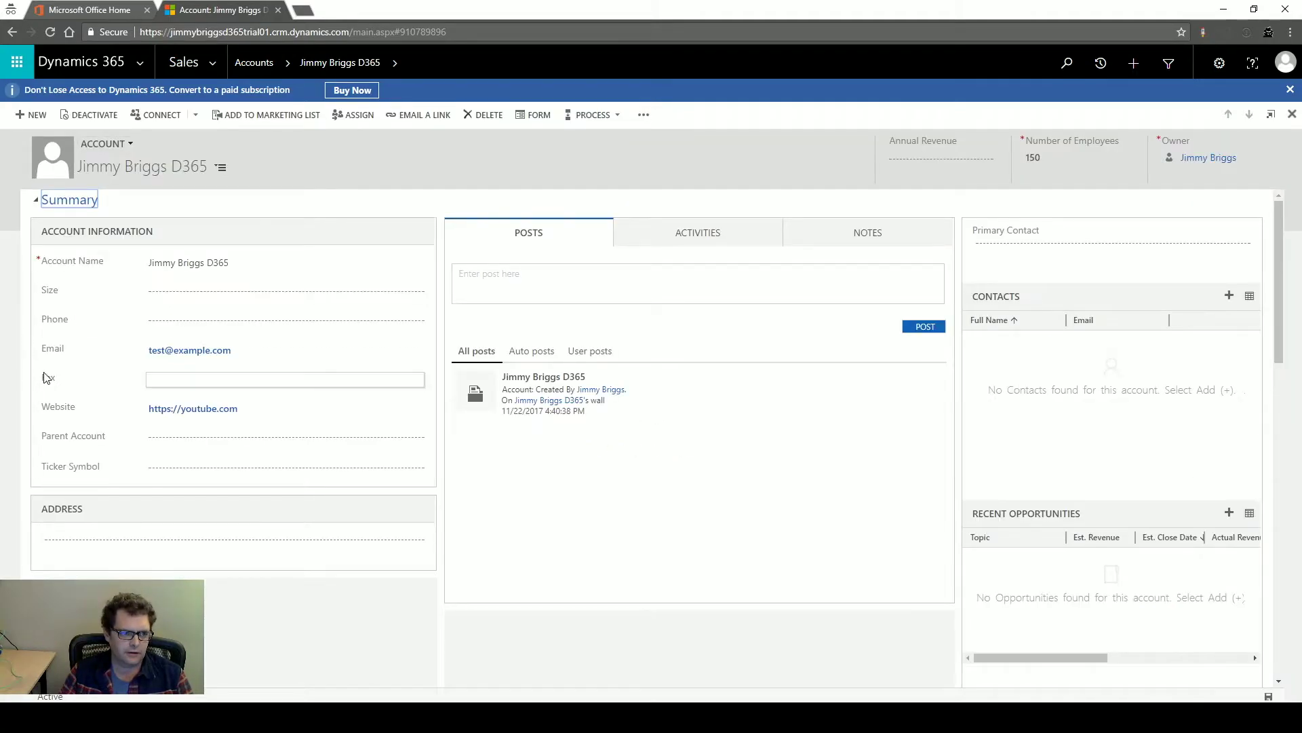
- Try Small and Large in the account's Size field, leaving it empty
left_click(173, 292)
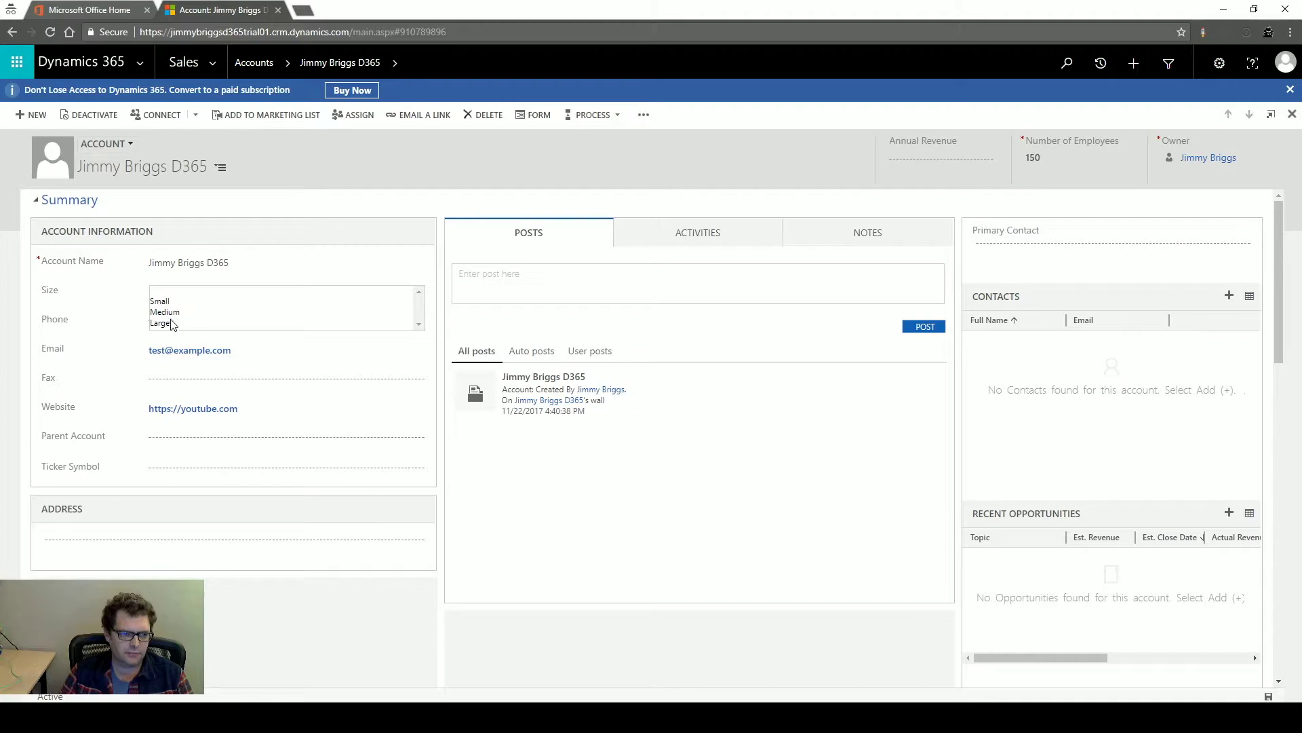
left_click(163, 300)
left_click(178, 293)
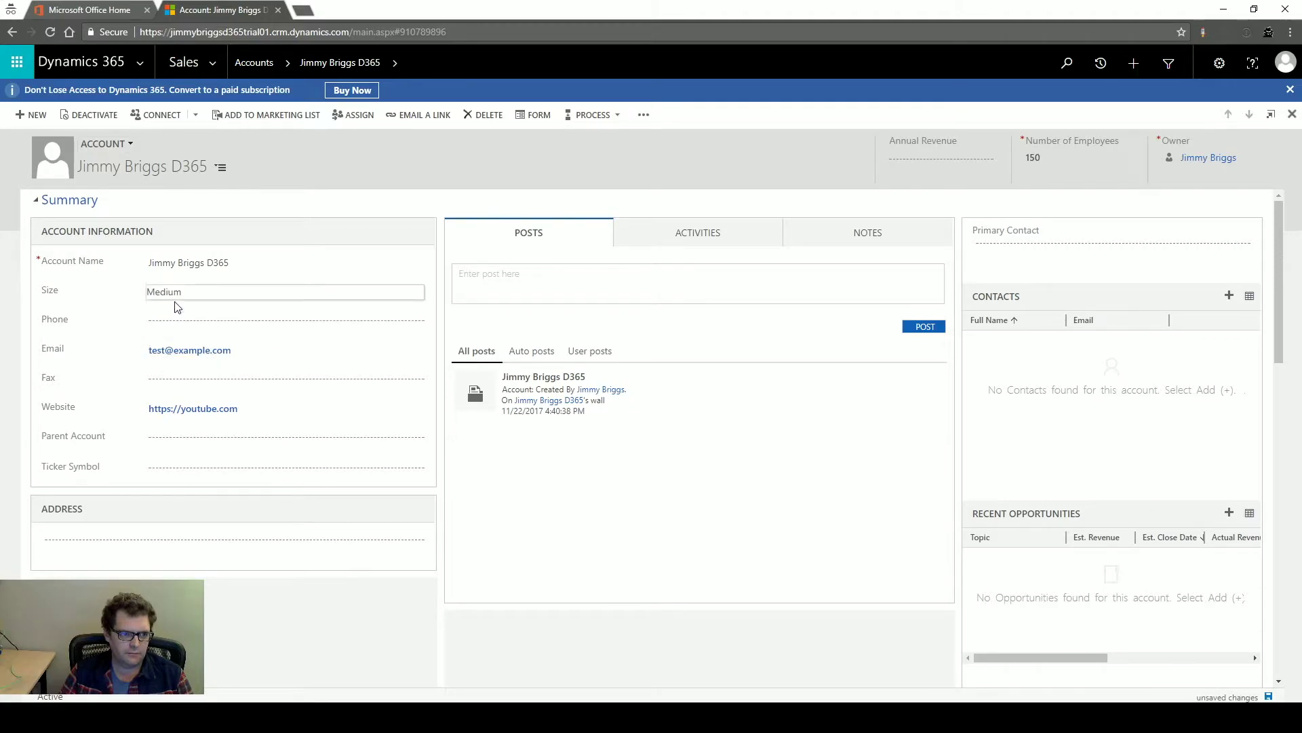
left_click(174, 302)
left_click(177, 322)
left_click(184, 297)
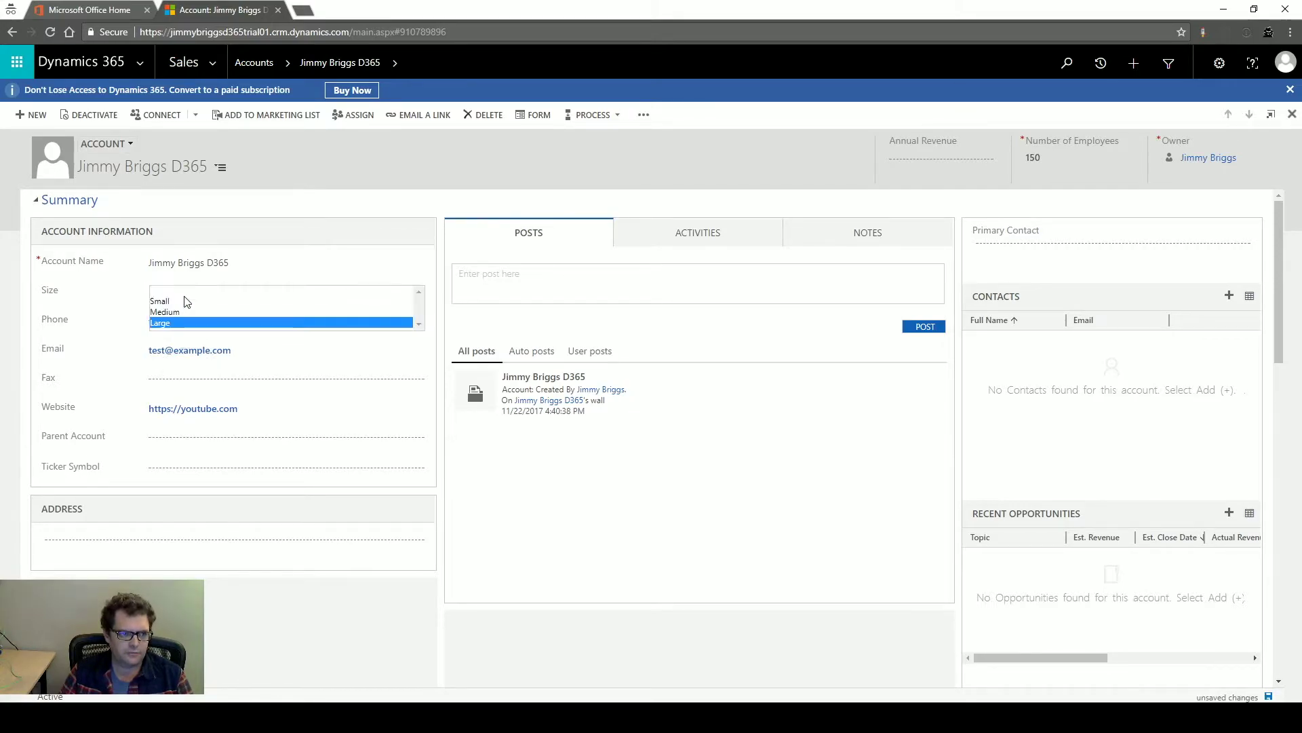
left_click(184, 292)
left_click(189, 304)
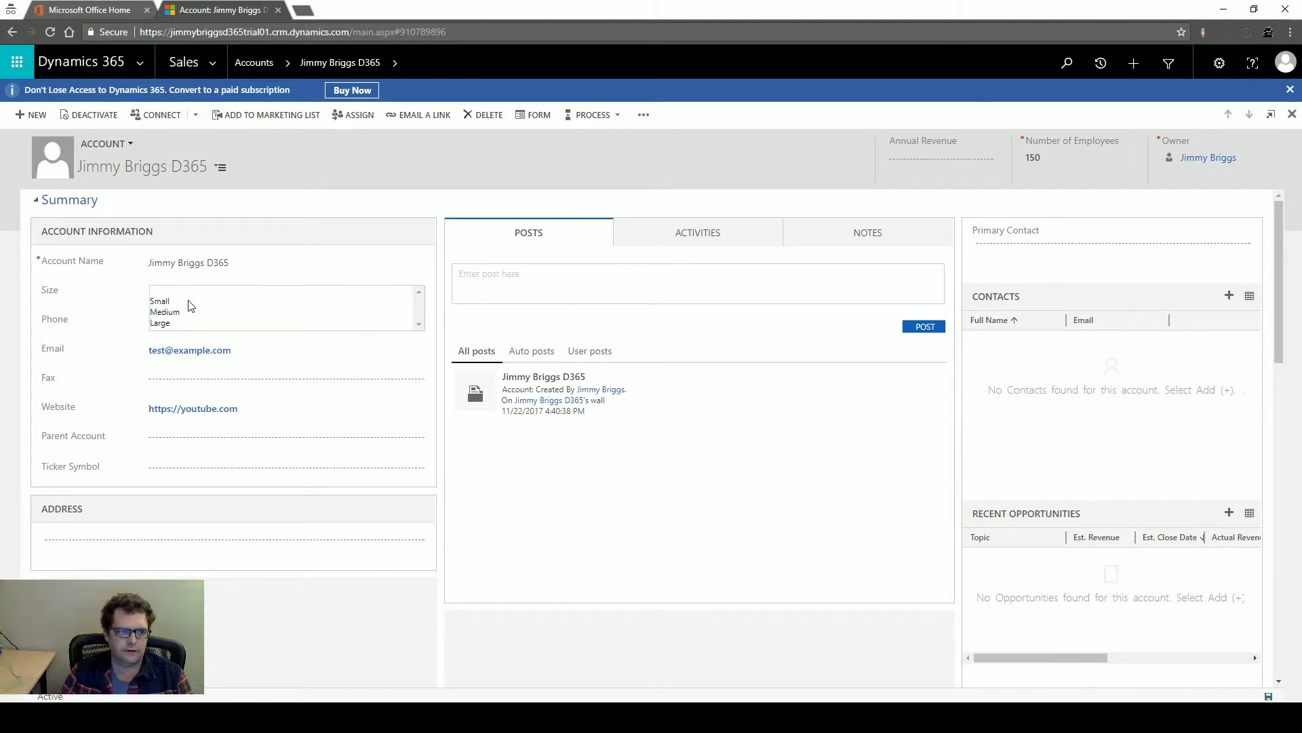
left_click(189, 302)
left_click(206, 303)
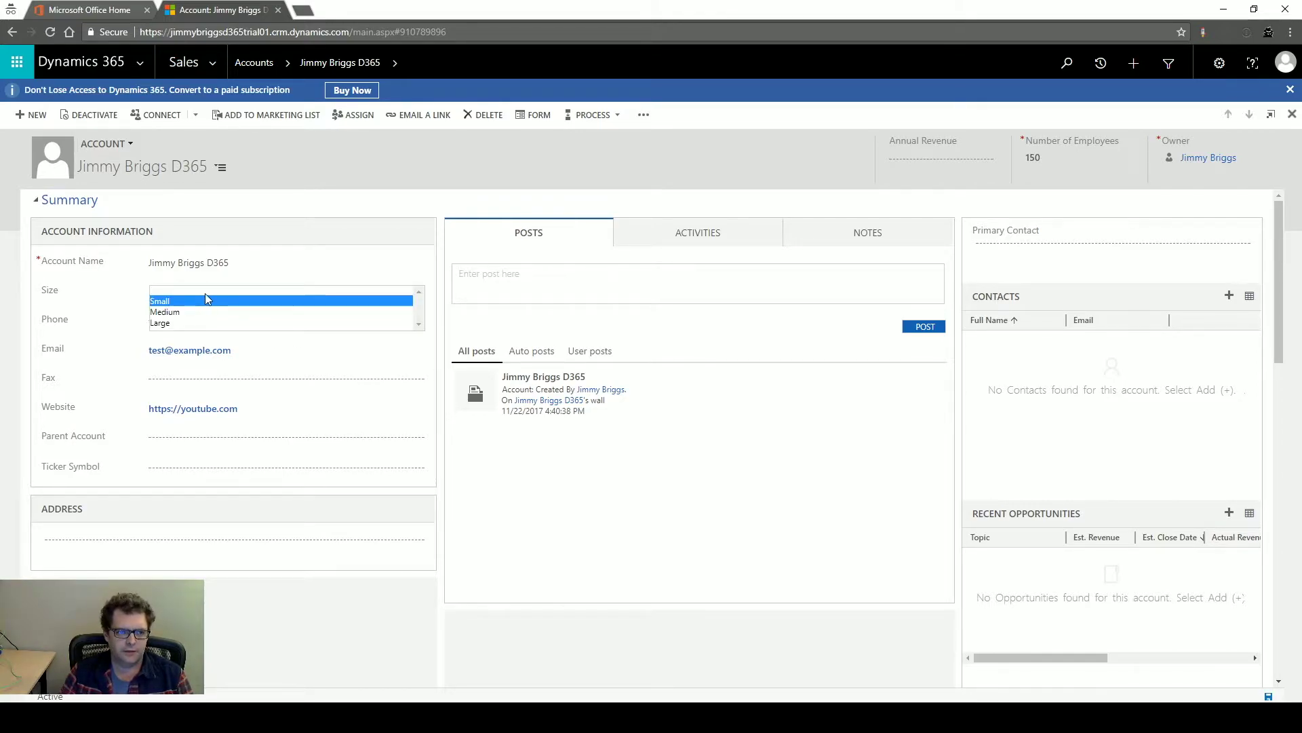
left_click(206, 299)
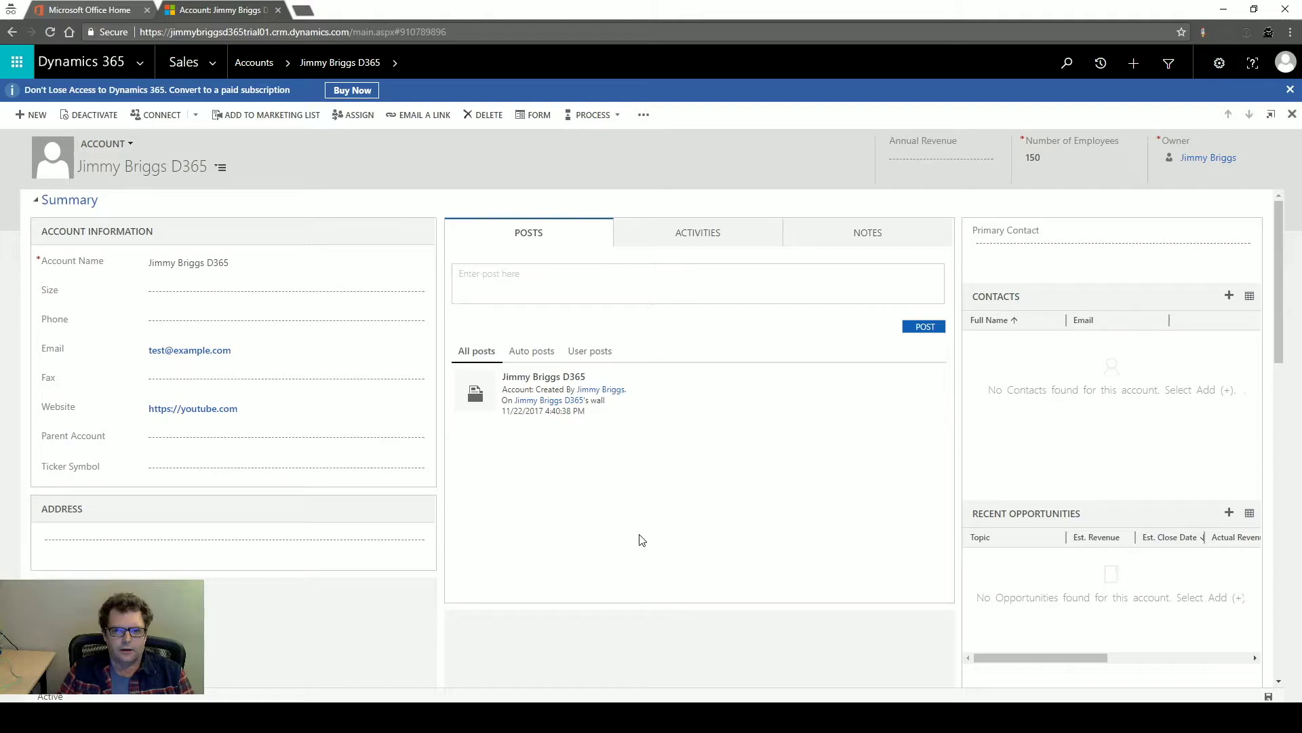
- Change Number of Employees from 150 to 1,000 and check the Size choices
left_click(1051, 158)
double_click(1061, 158)
key("BackSpace")
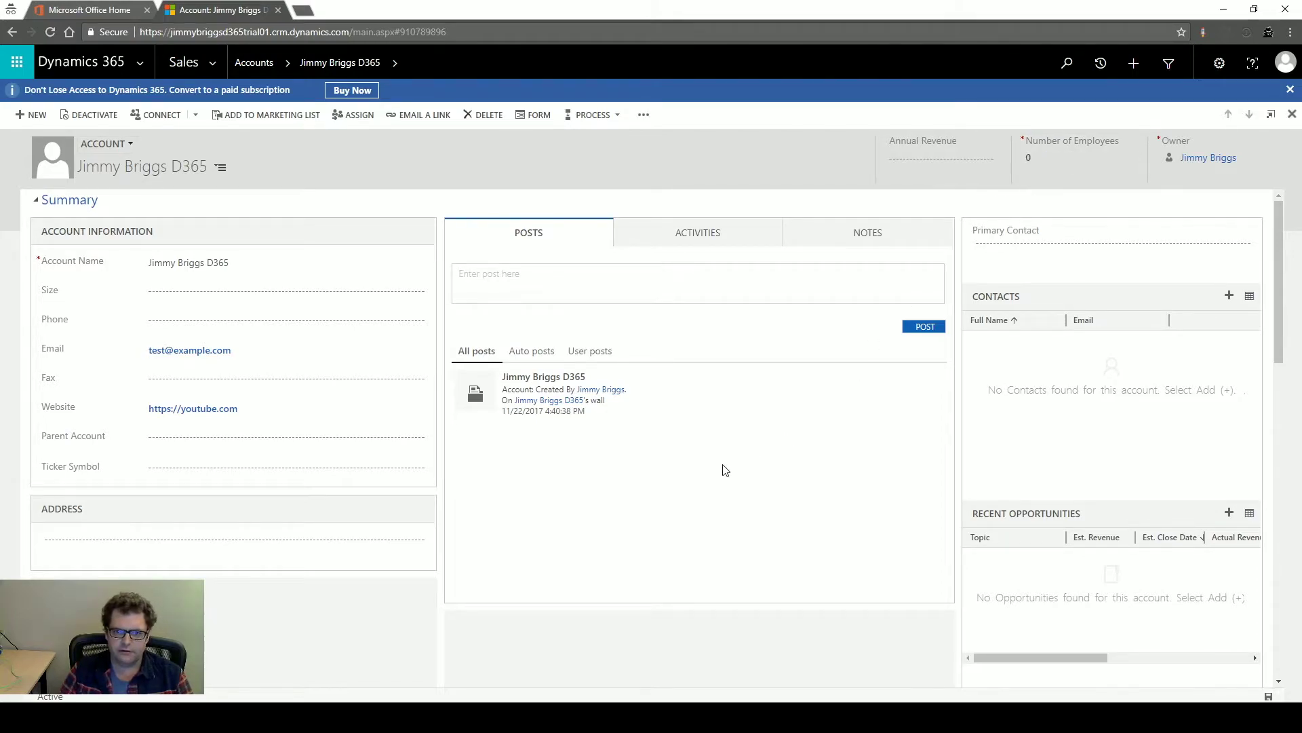
left_click(1053, 158)
type("1,00")
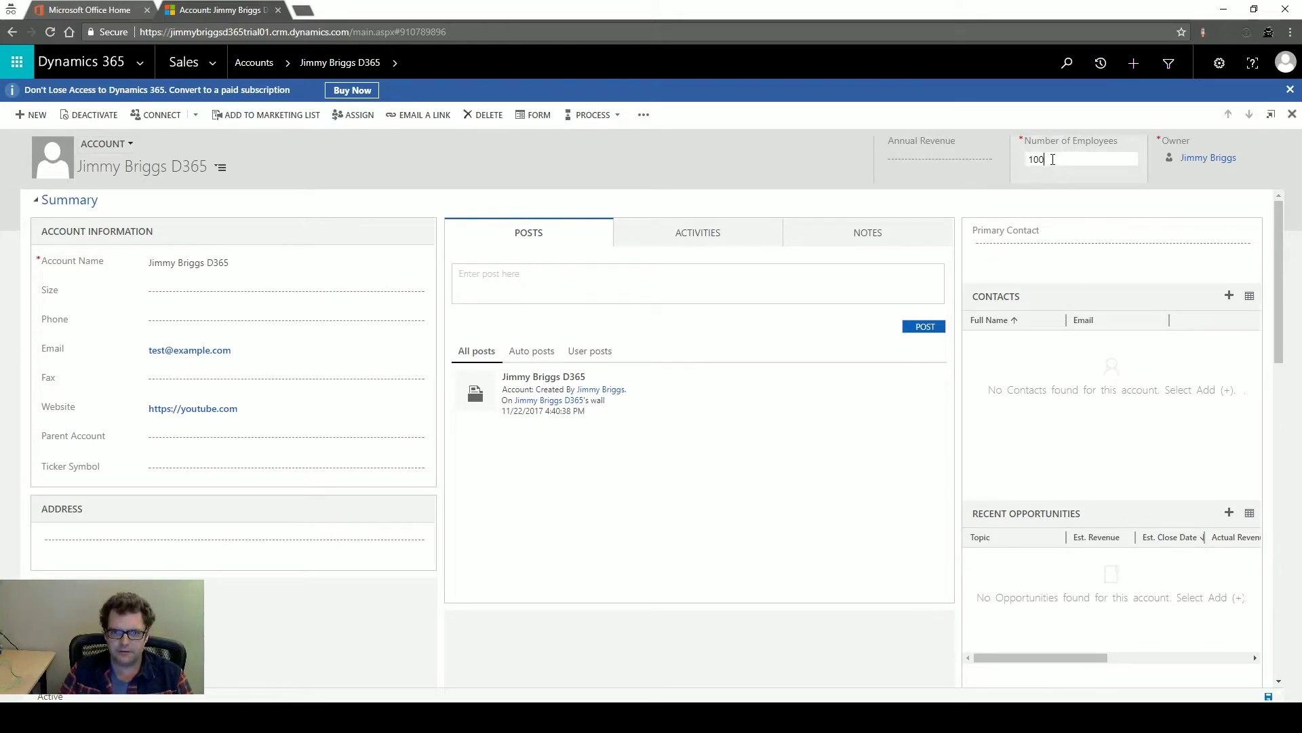
type("0")
left_click(810, 521)
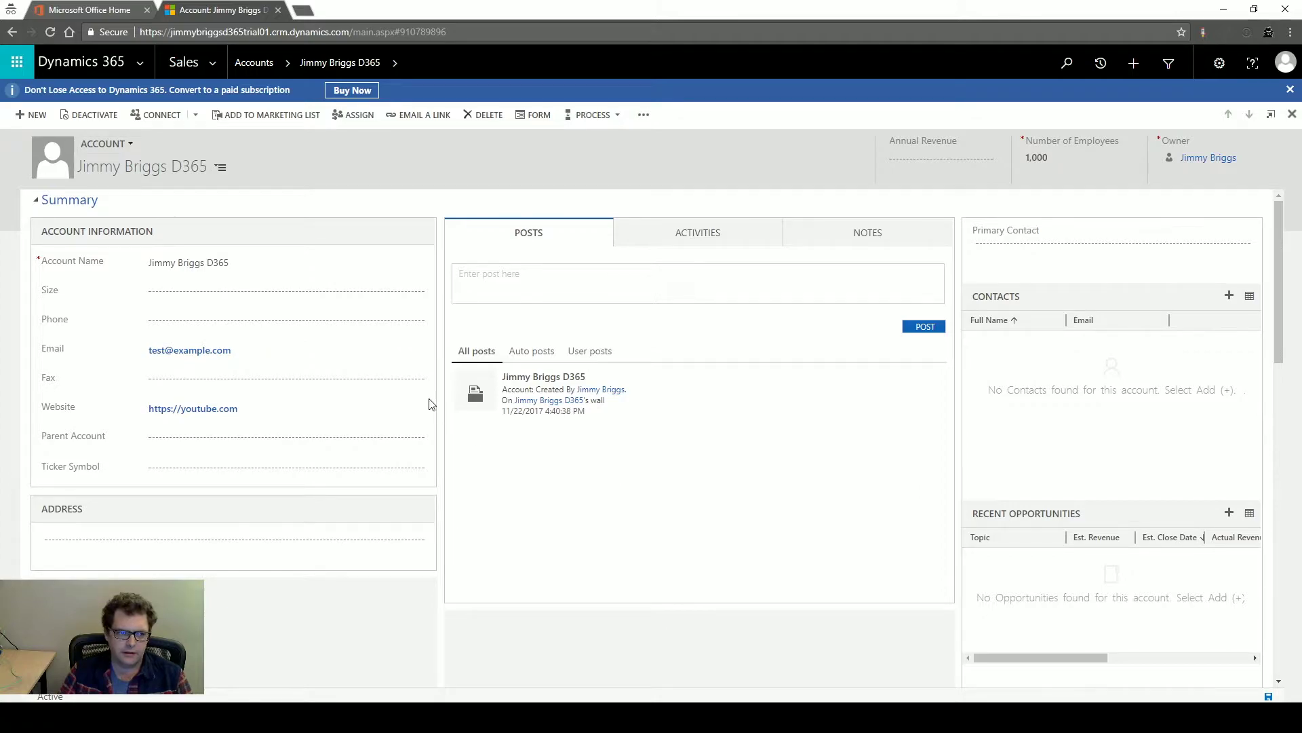
left_click(301, 297)
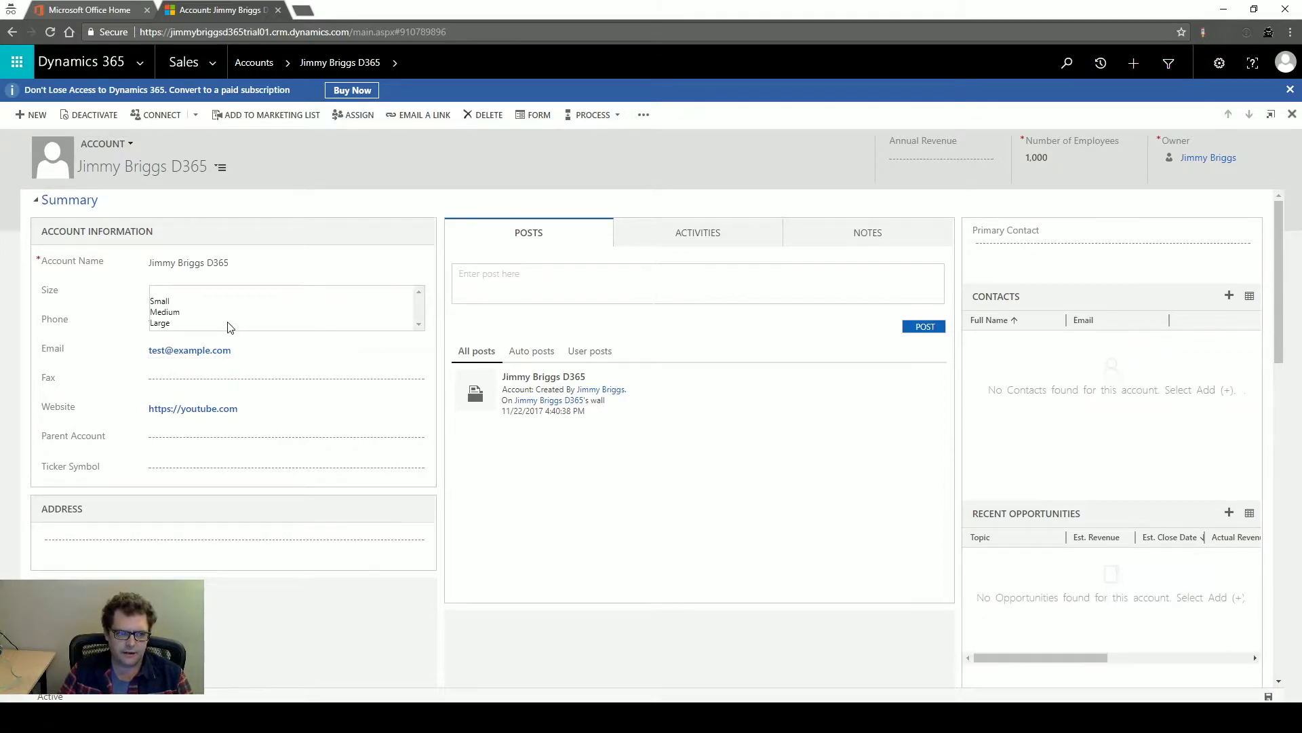
left_click(626, 523)
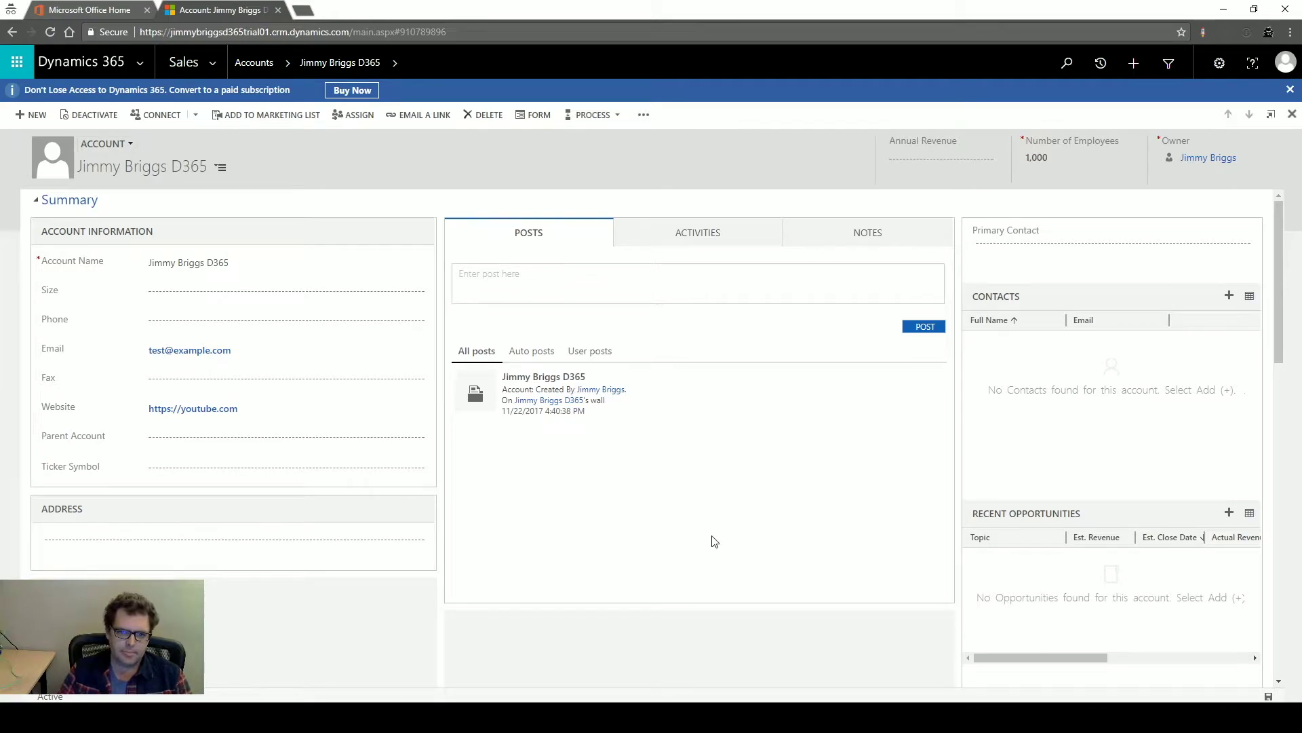
- Set Size to Medium, clear it again, and reset Number of Employees to 0
left_click(292, 296)
left_click(226, 313)
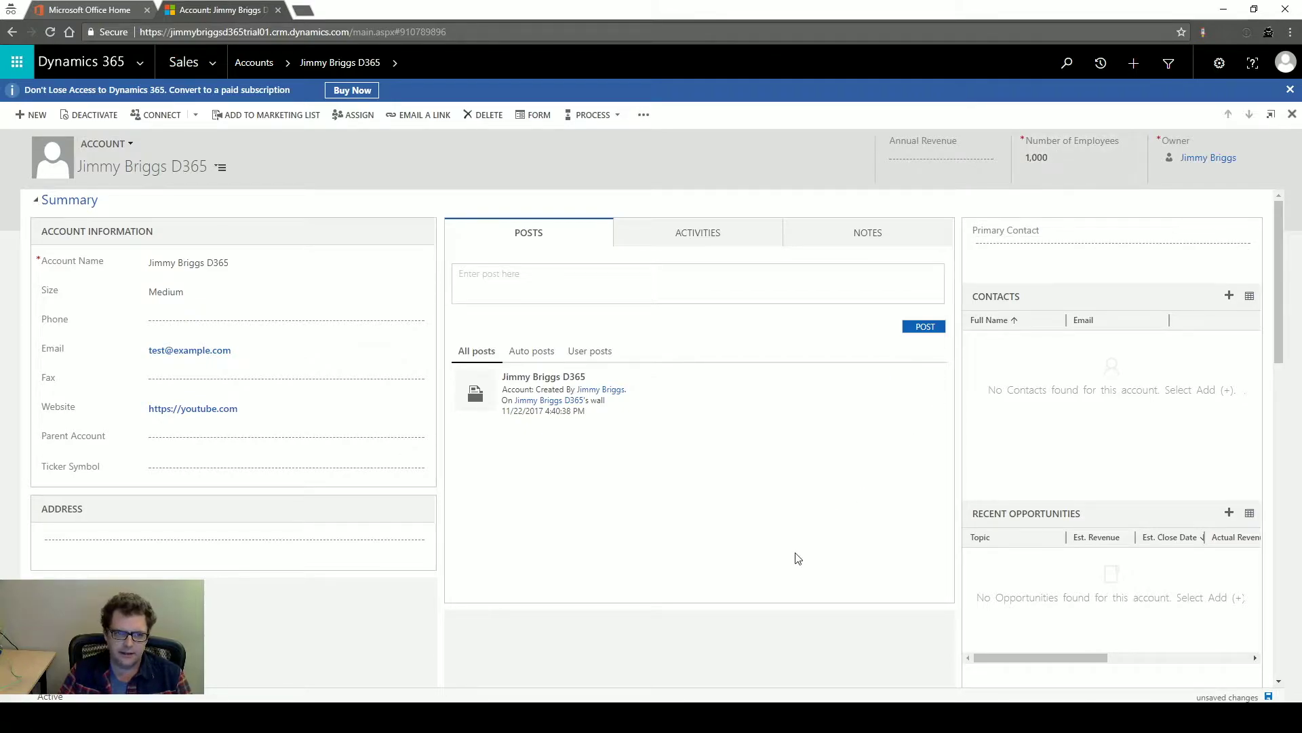
left_click(202, 290)
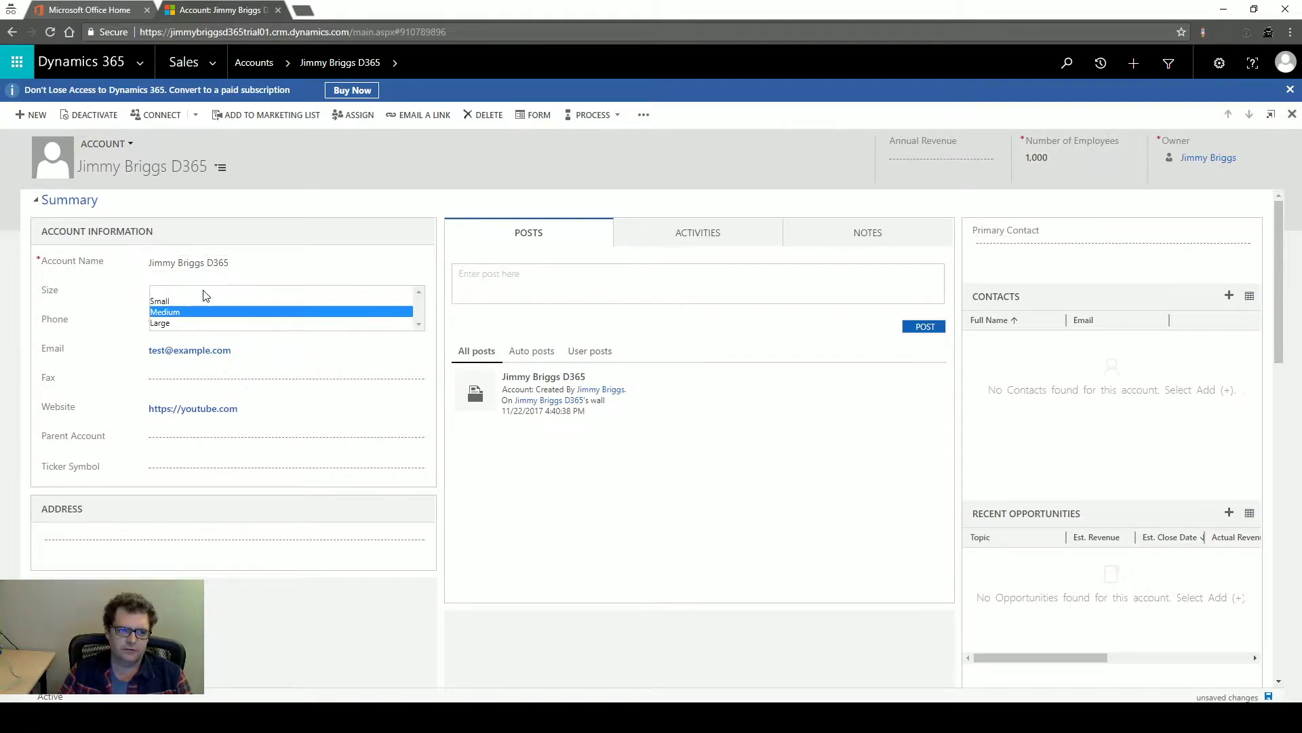
left_click(195, 292)
left_click(1047, 163)
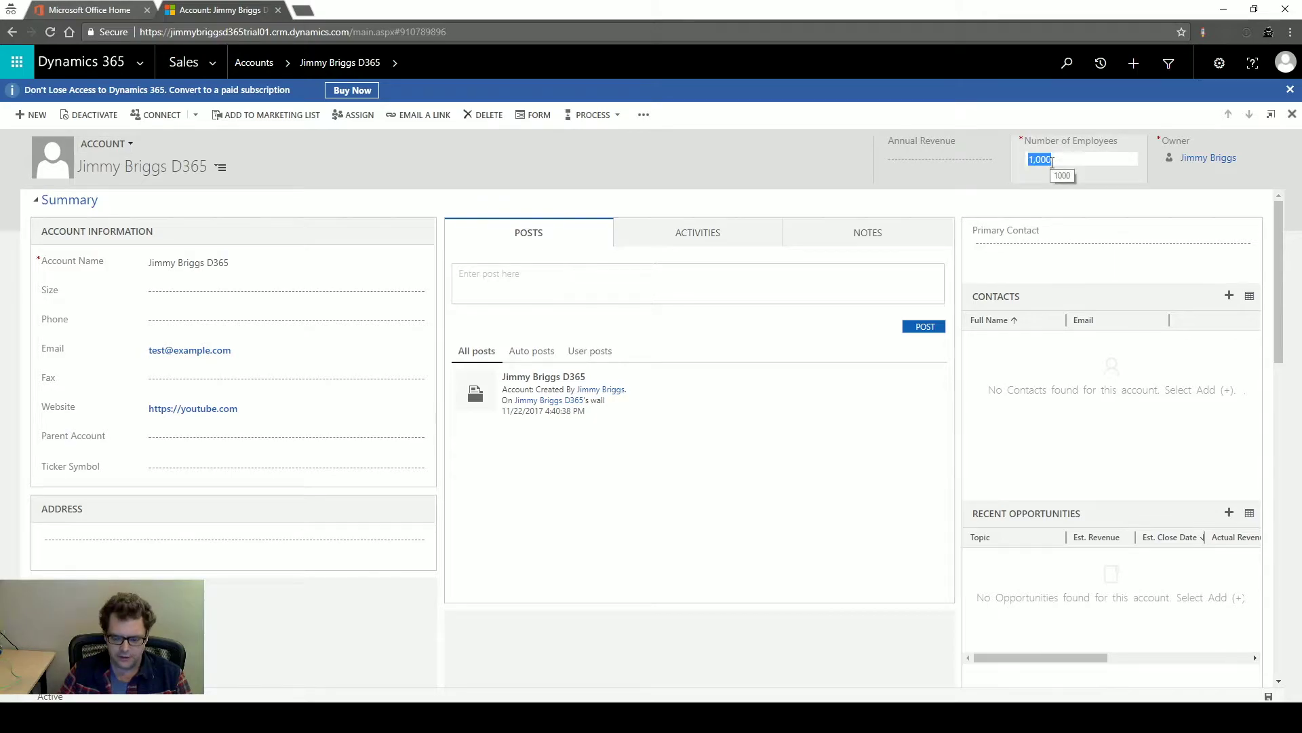
key("BackSpace")
key("BackSpace")
key("BackSpace")
key("BackSpace")
left_click(1048, 159)
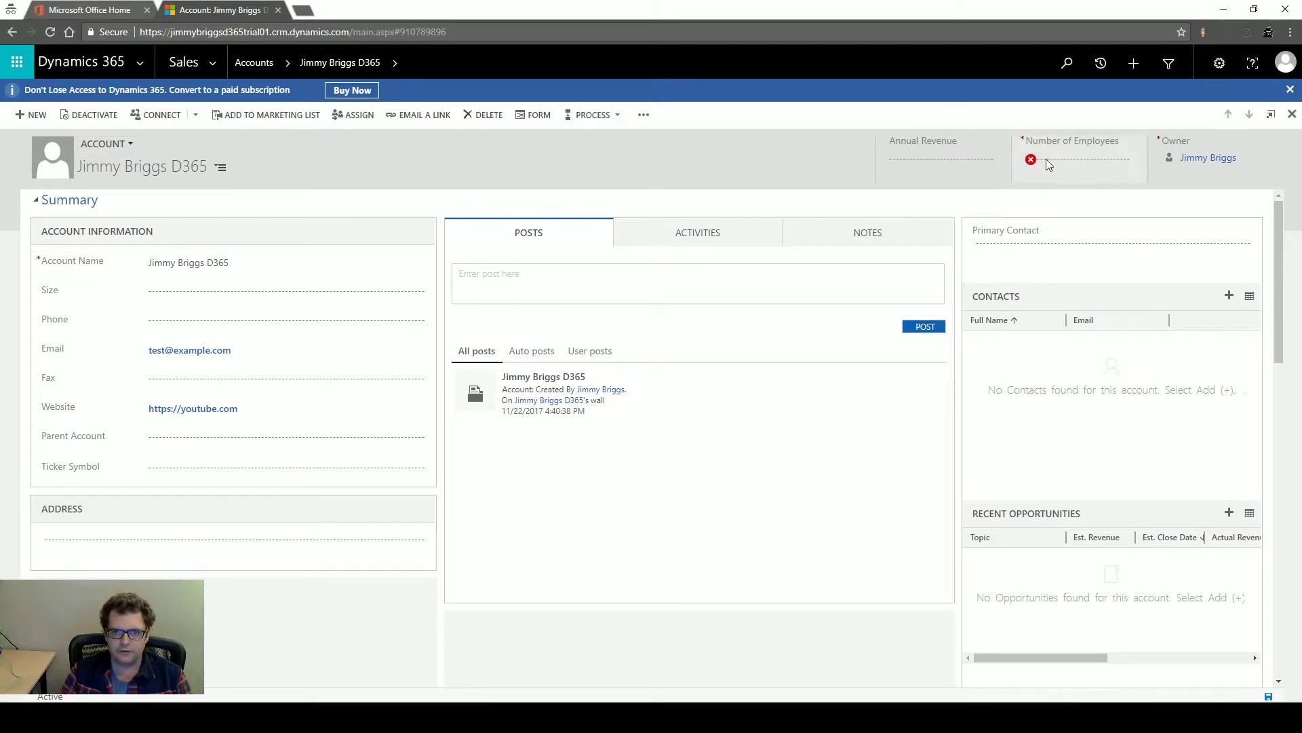
left_click(845, 461)
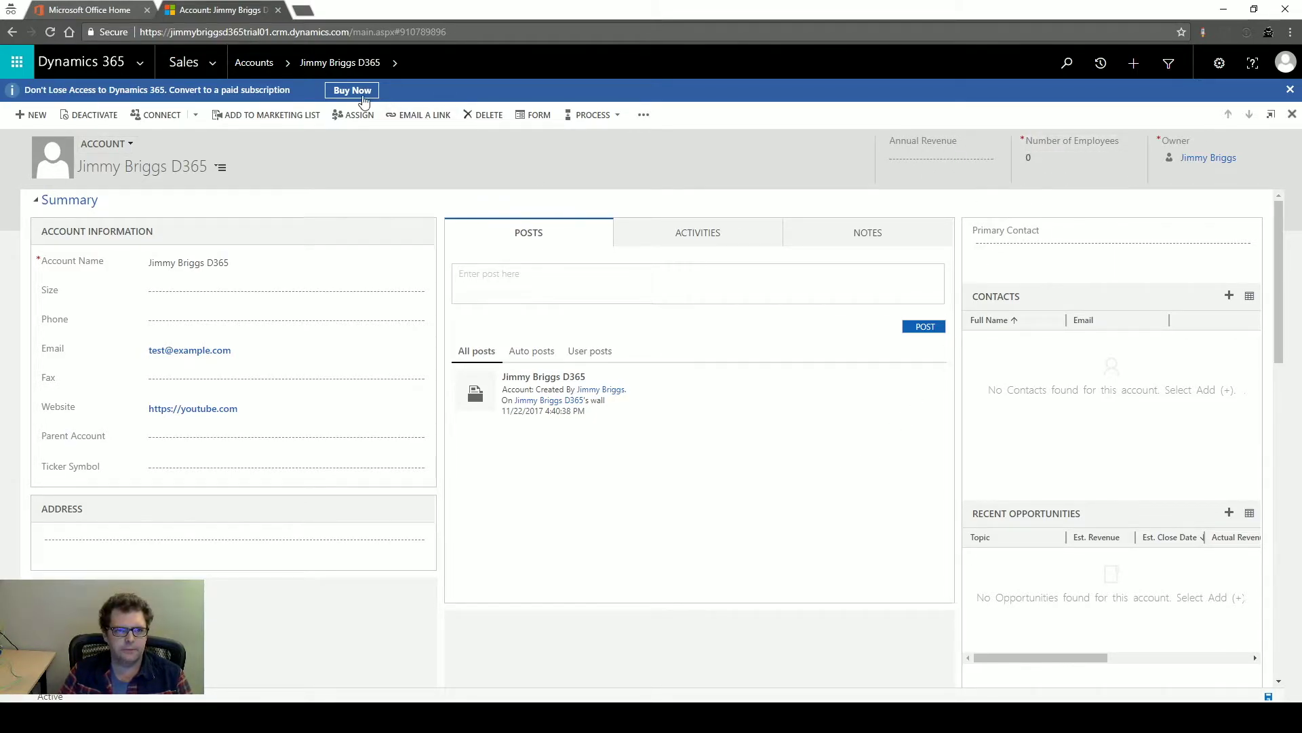
- Create a new business rule for Account from the form editor's Business Rules
mouse_move(456, 699)
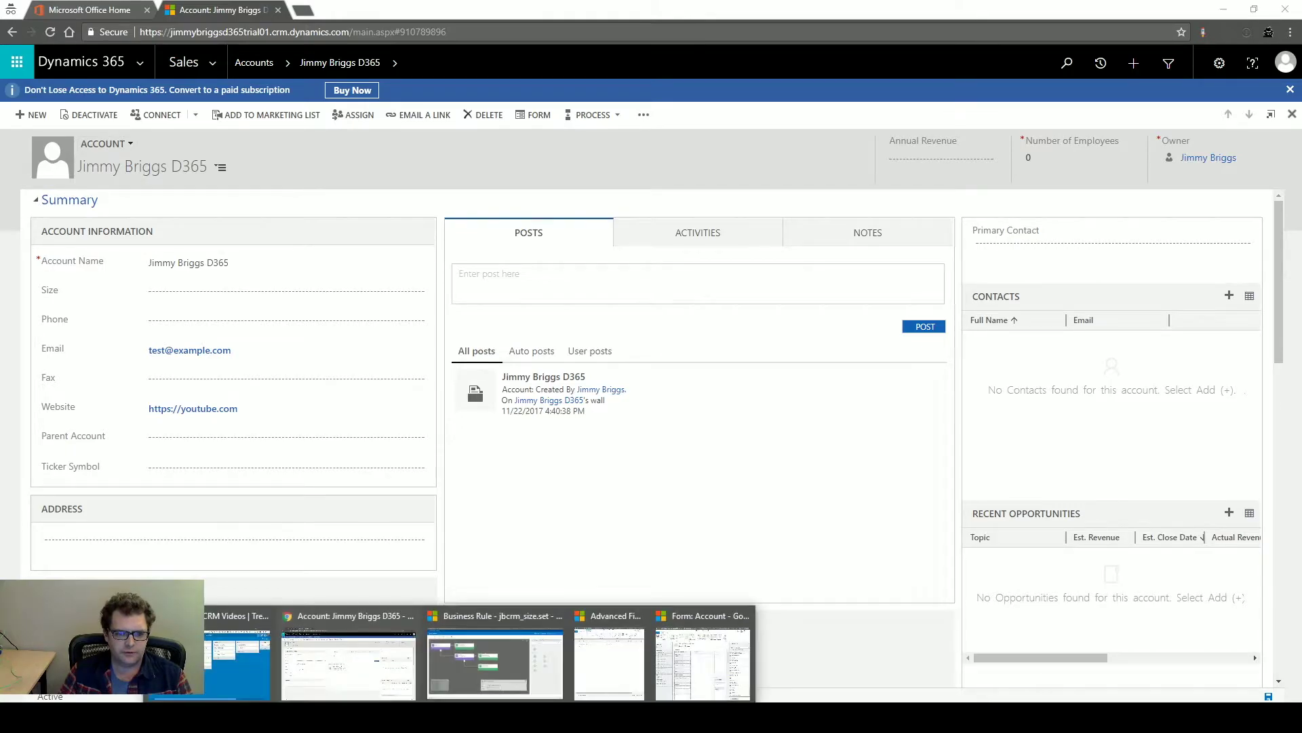
left_click(677, 675)
left_click(628, 175)
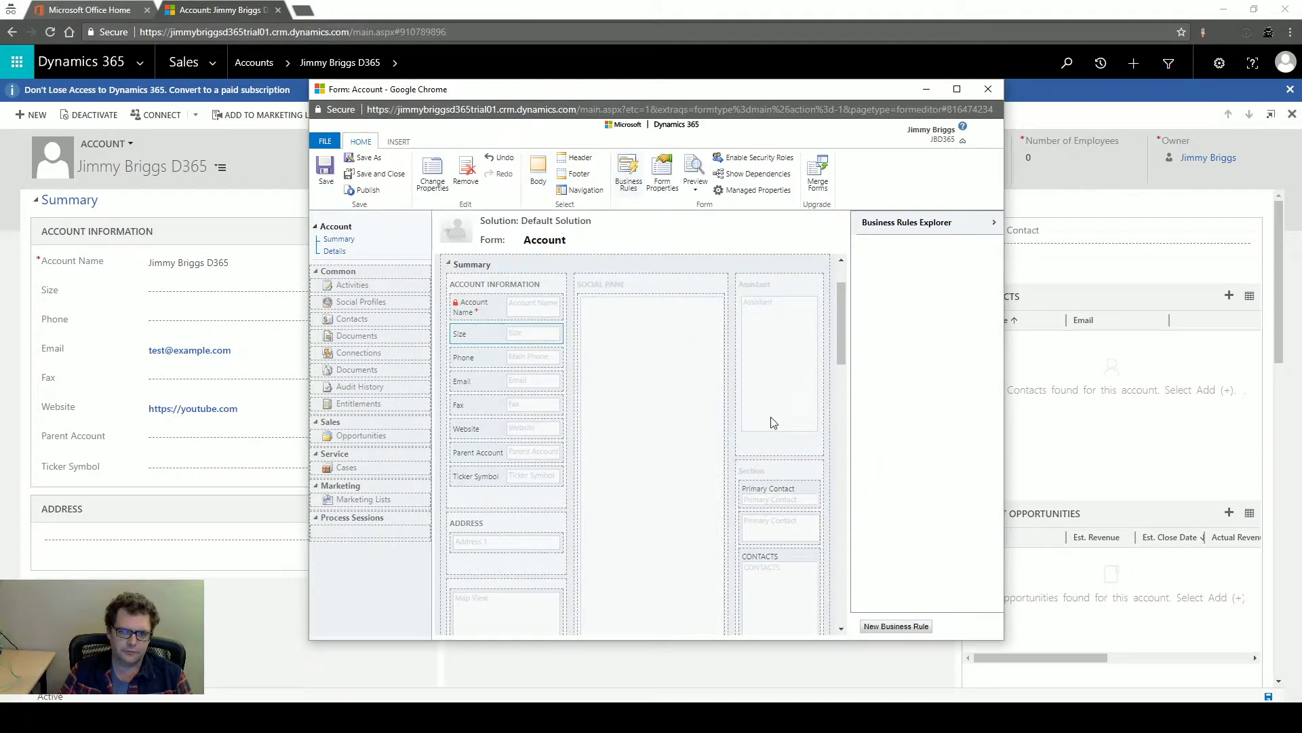
left_click(895, 625)
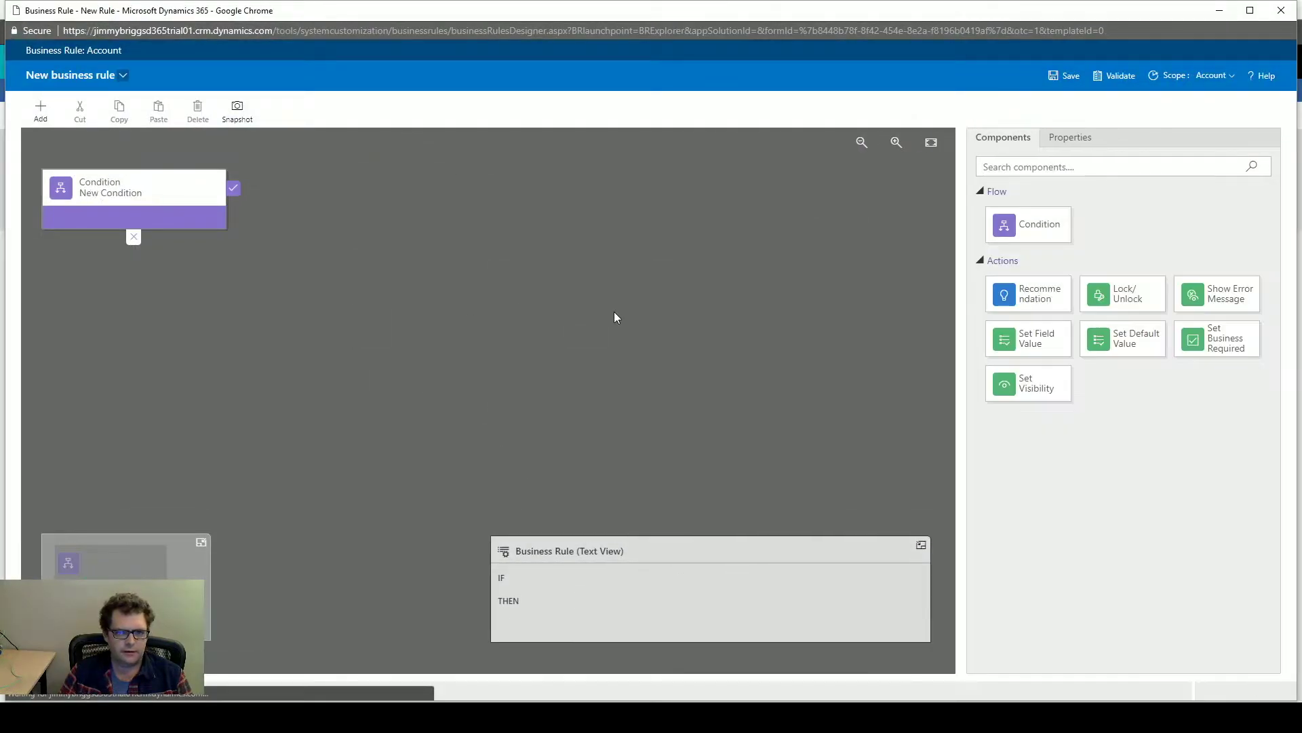
- Name the rule jbcrm_size.setValue and describe it as setting size from employee count
left_click(112, 76)
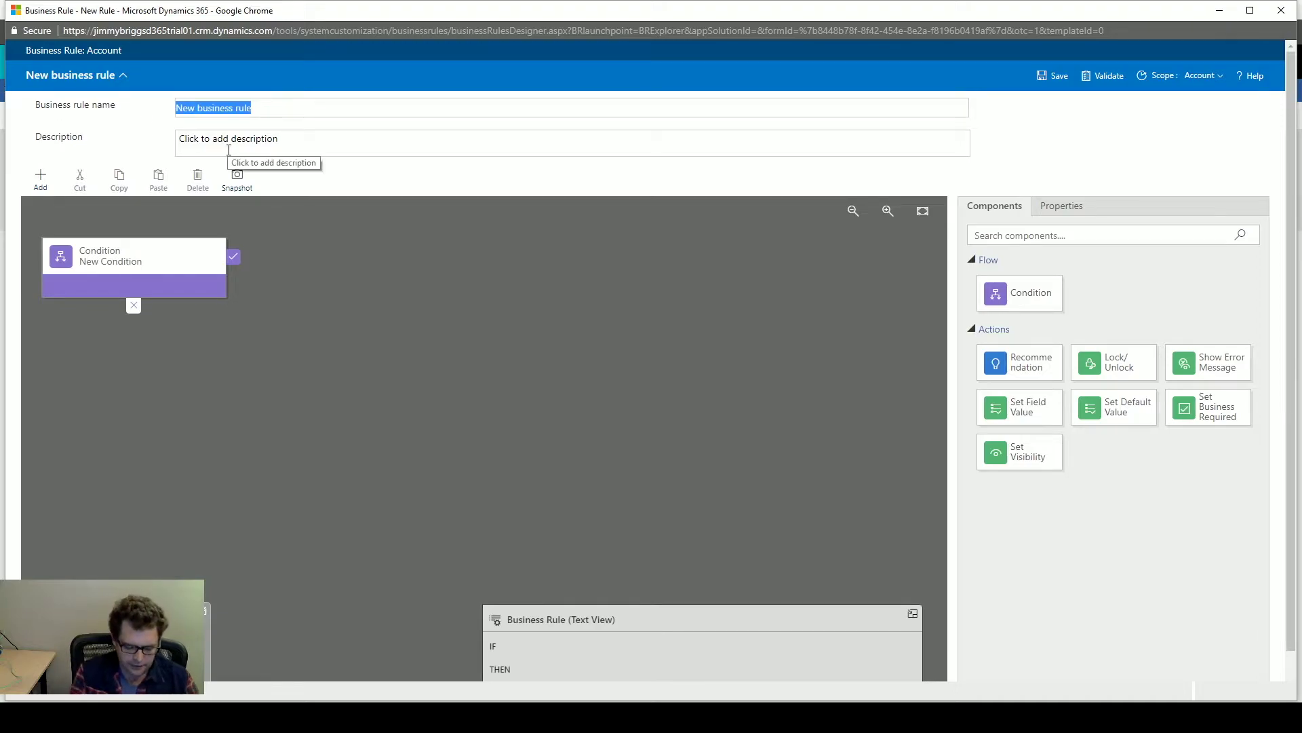
type("jbcrm_size.setValue")
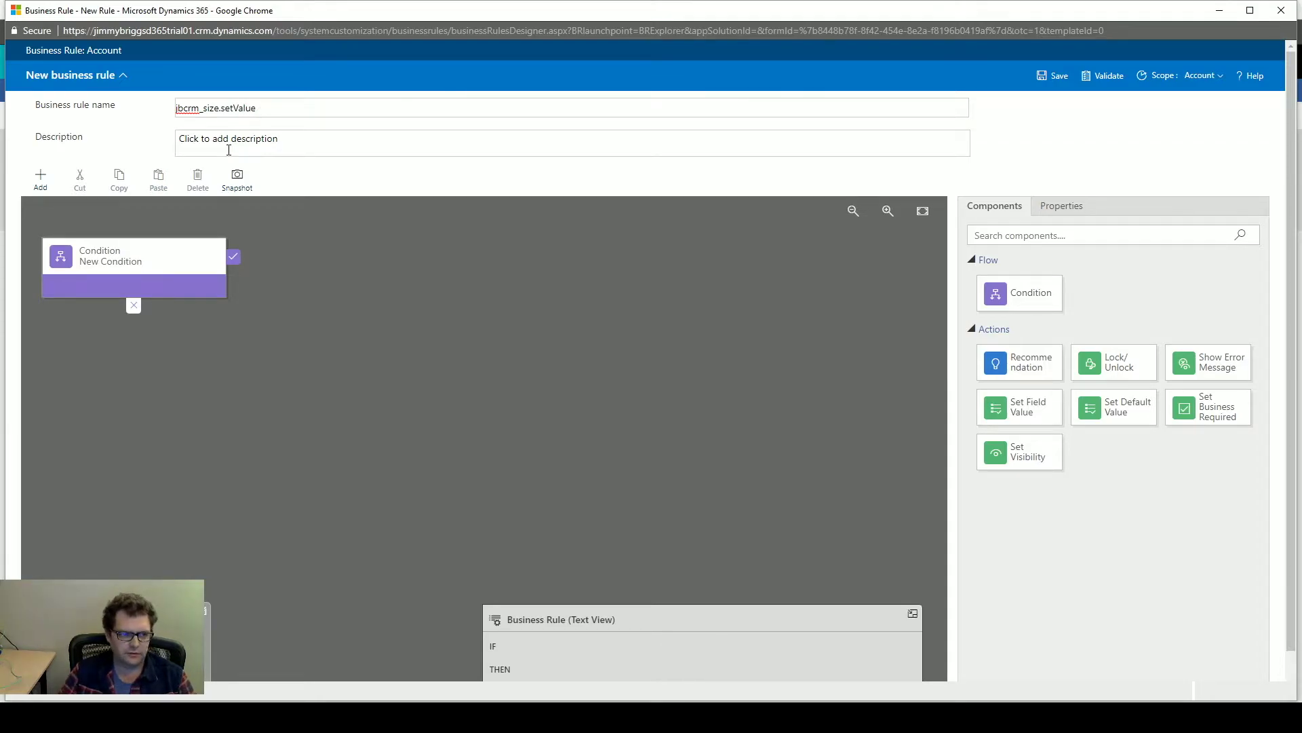
left_click(228, 150)
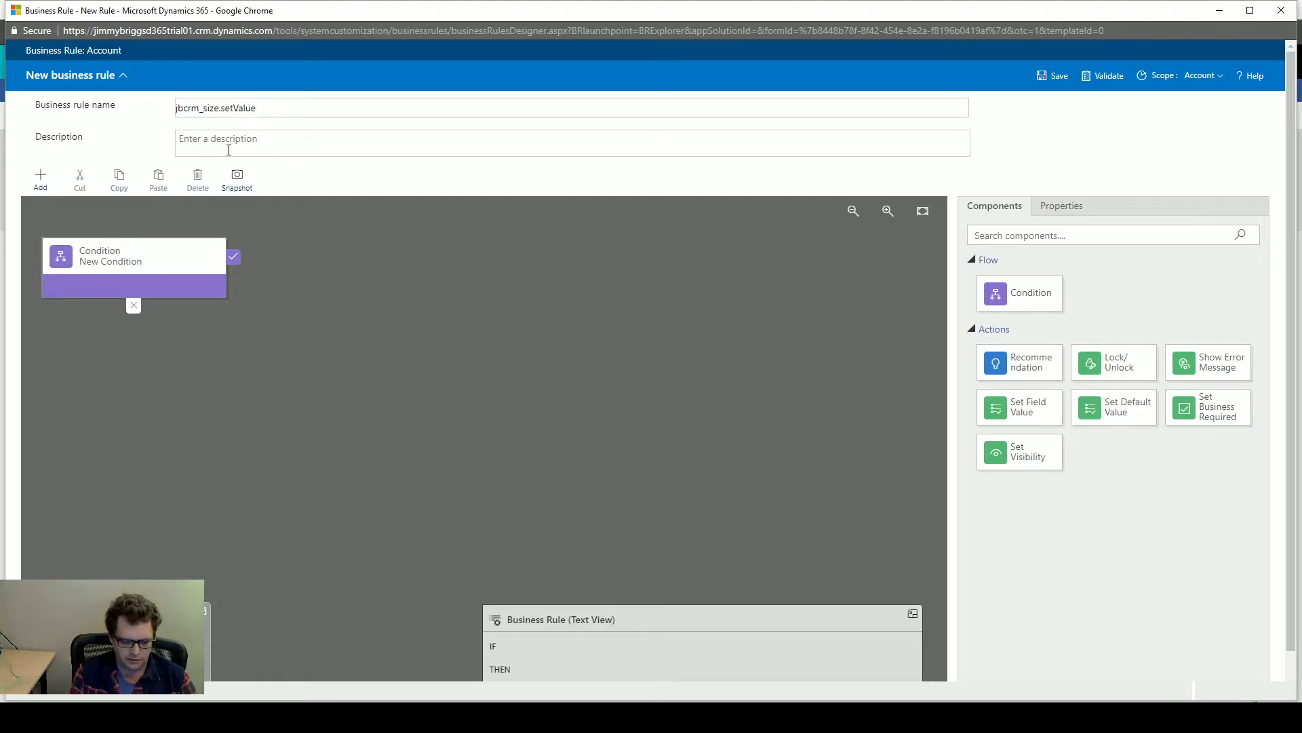
type("Set the value of the size based on the number of")
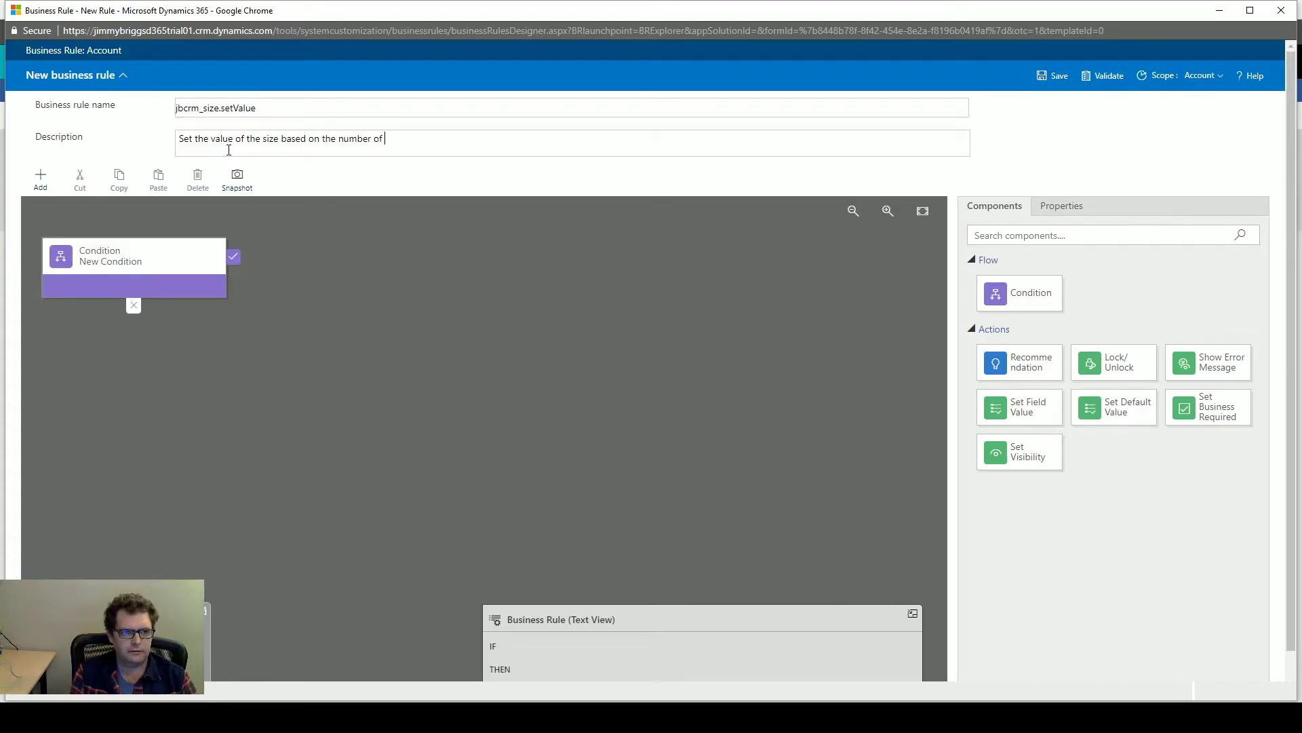
type("employees")
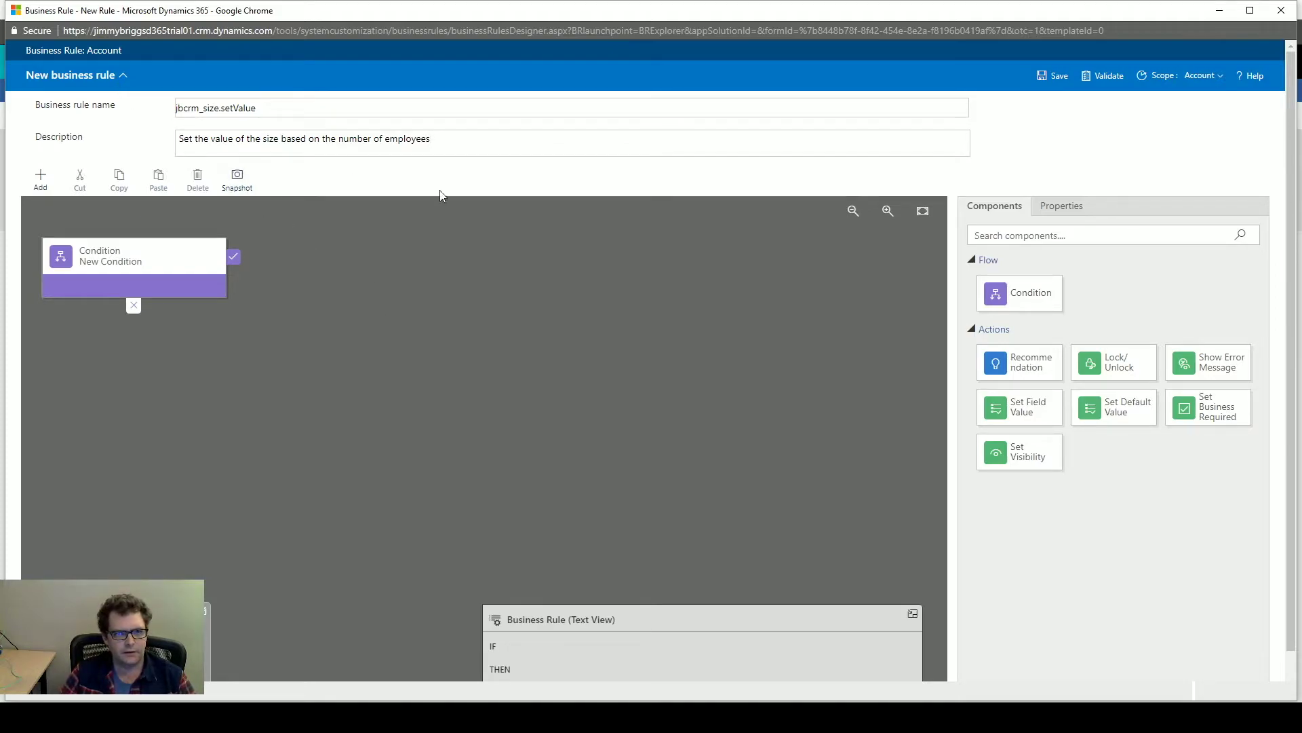
- Check the rule for errors and name its condition 'If NoE'
left_click(1052, 77)
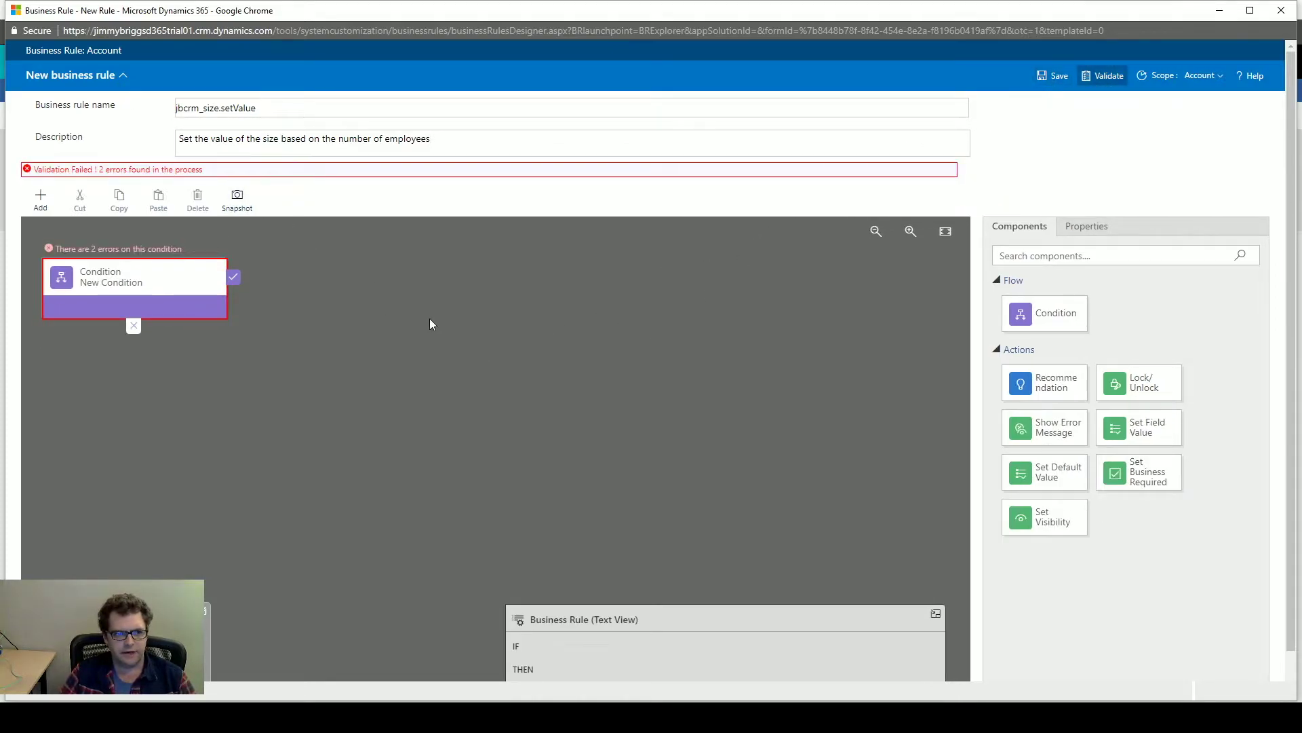
left_click(157, 299)
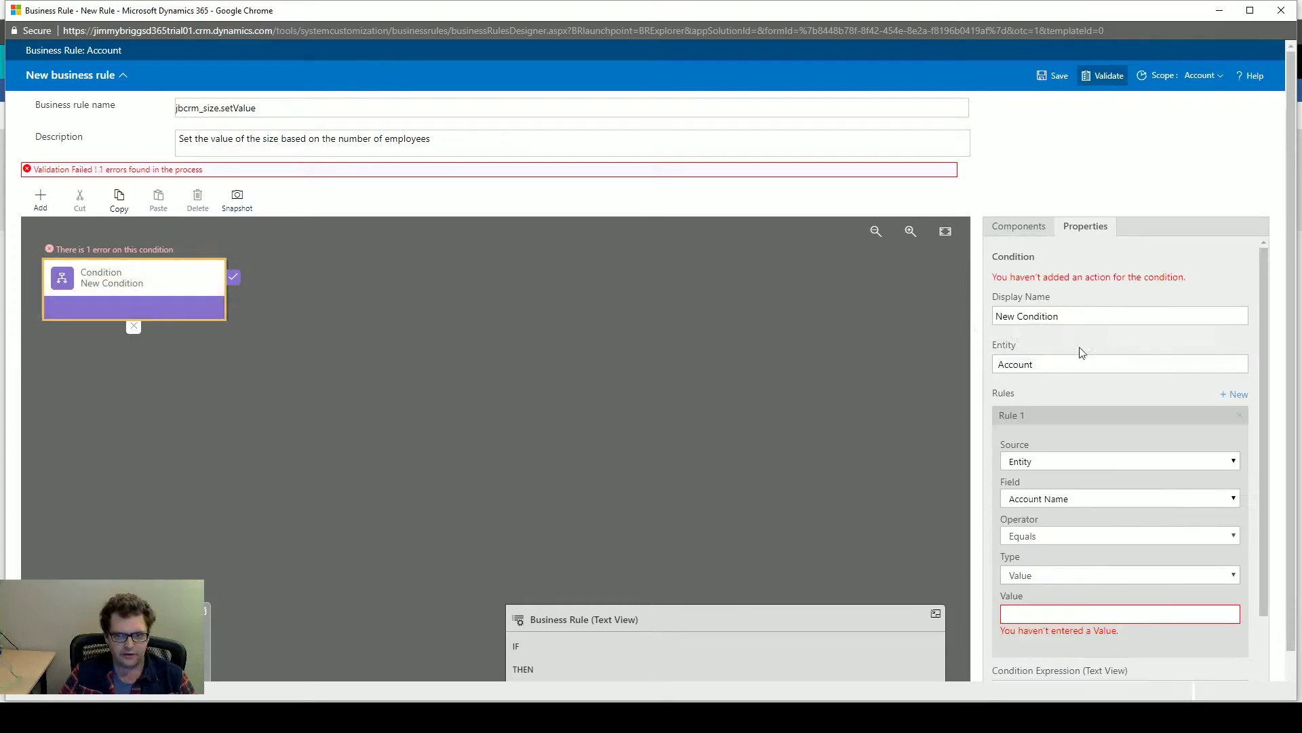
left_click(1074, 317)
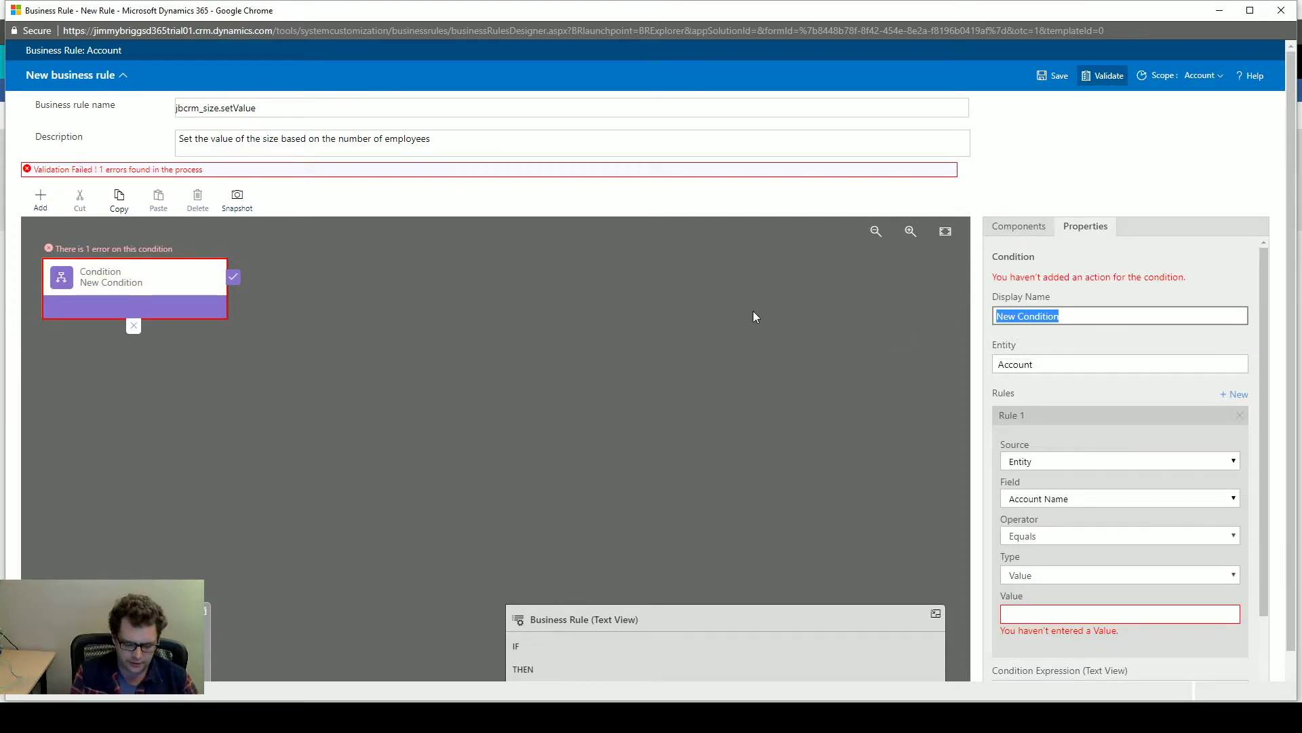
type("If")
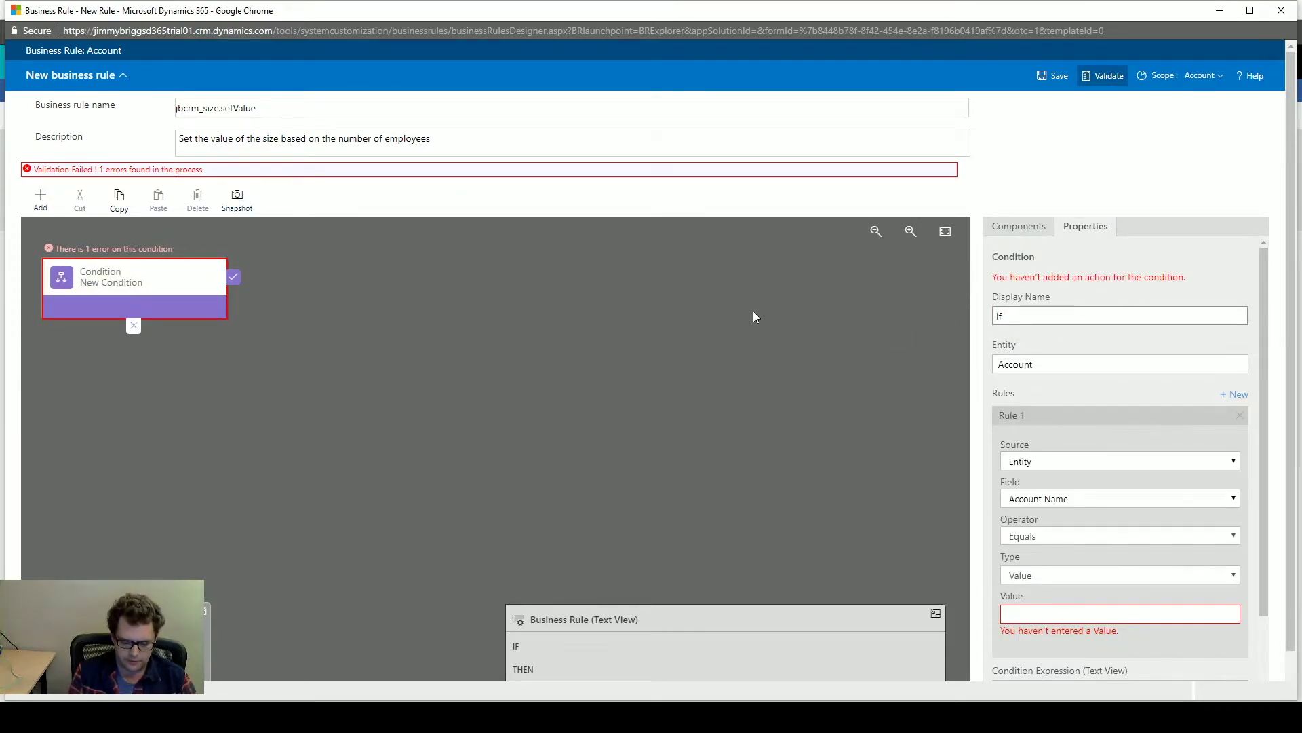
type(" NoE < 50")
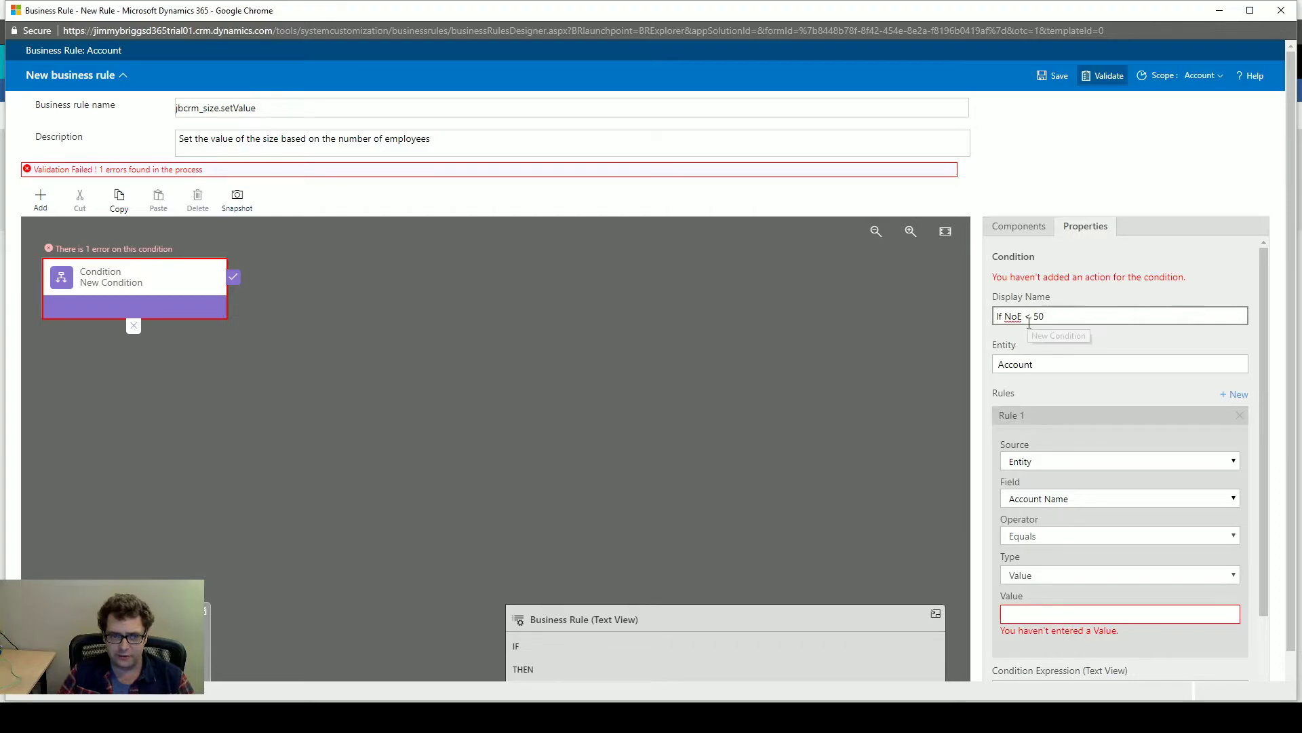
scroll(1032, 394, "down", 1)
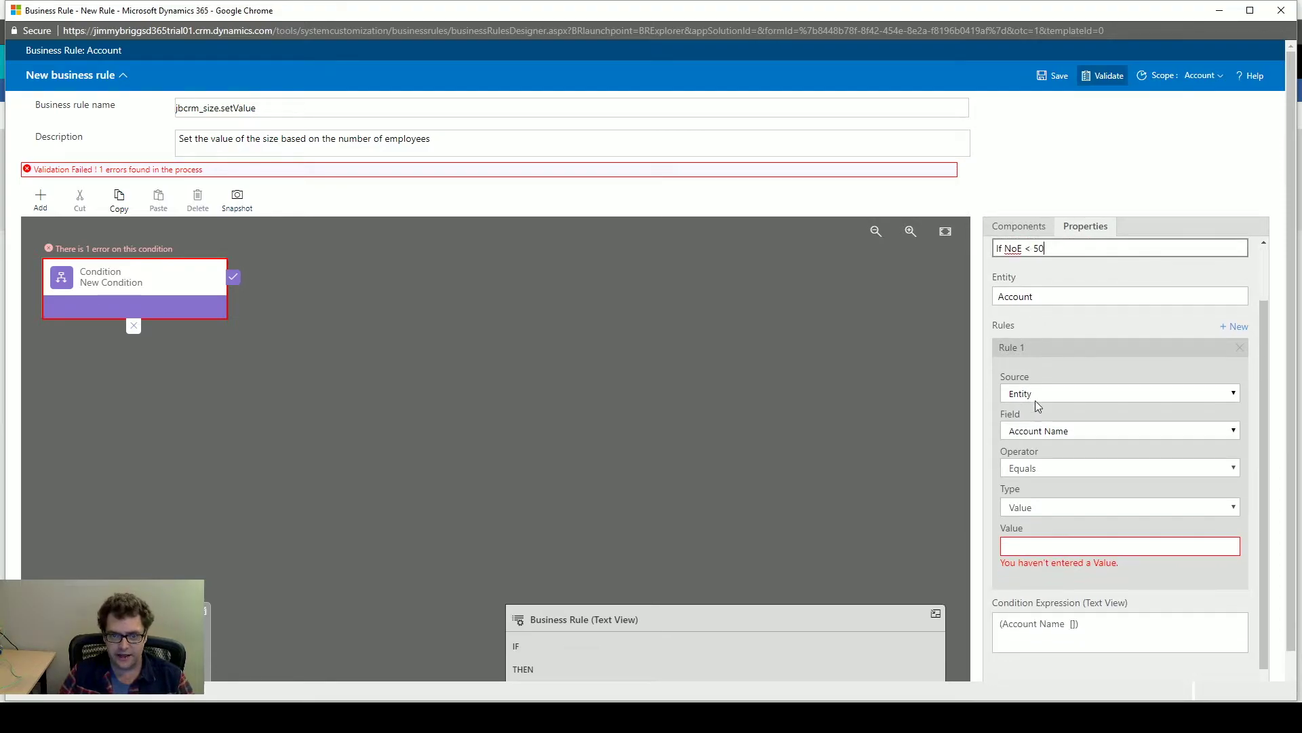
- Make the condition test Number of Employees is less than 50 and apply it
left_click(1049, 430)
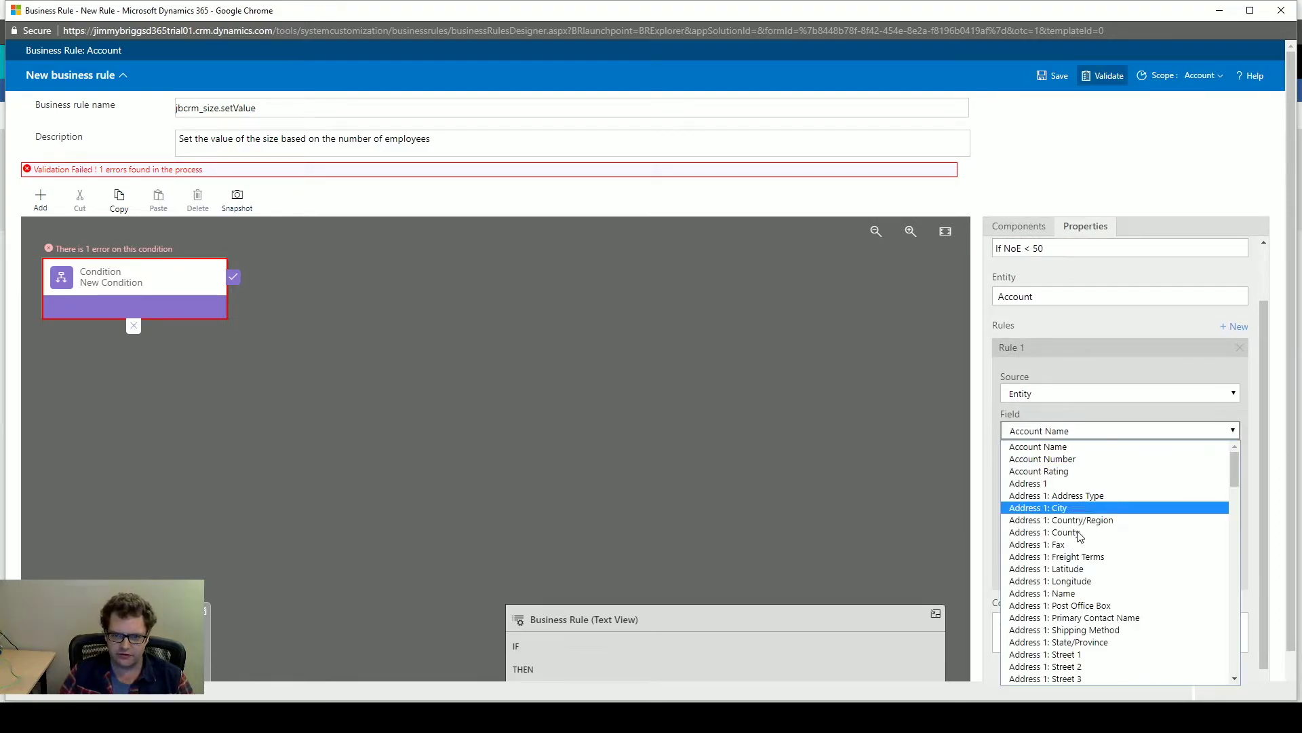
scroll(1079, 543, "down", 4)
scroll(1080, 543, "down", 15)
scroll(1079, 543, "up", 5)
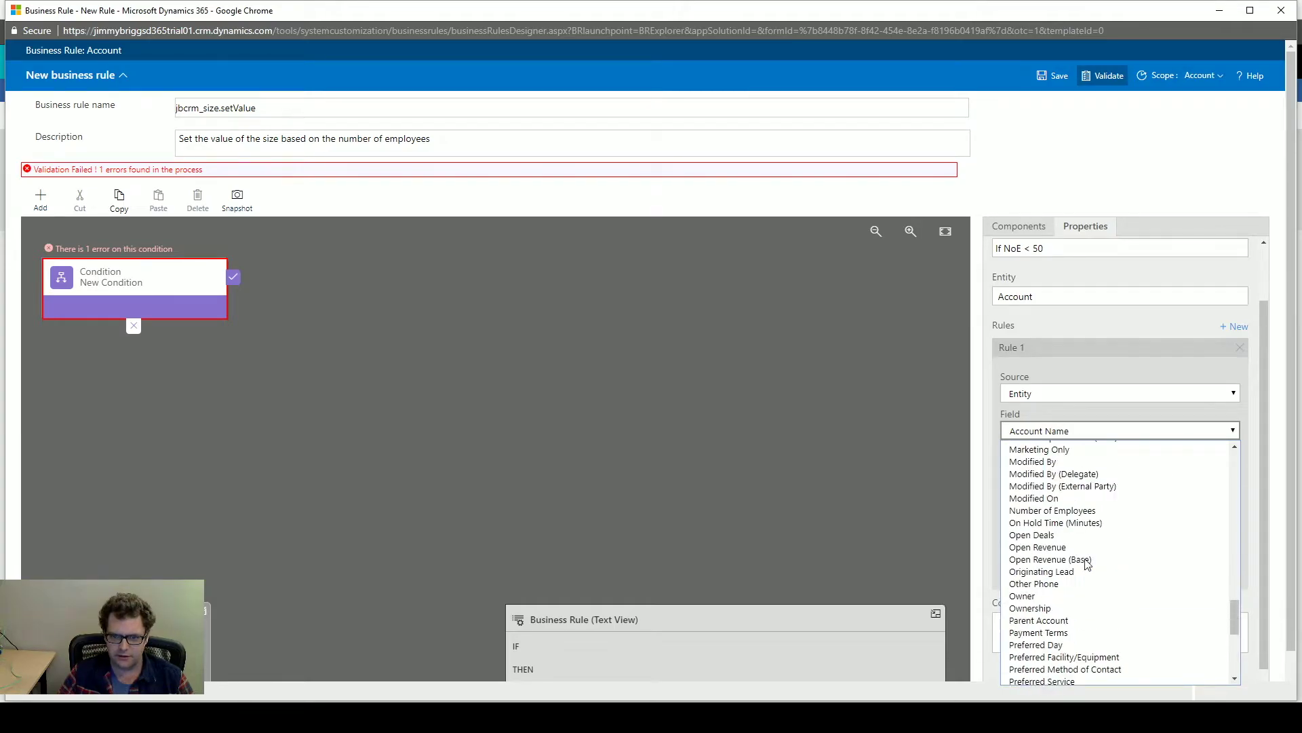
scroll(1076, 502, "up", 4)
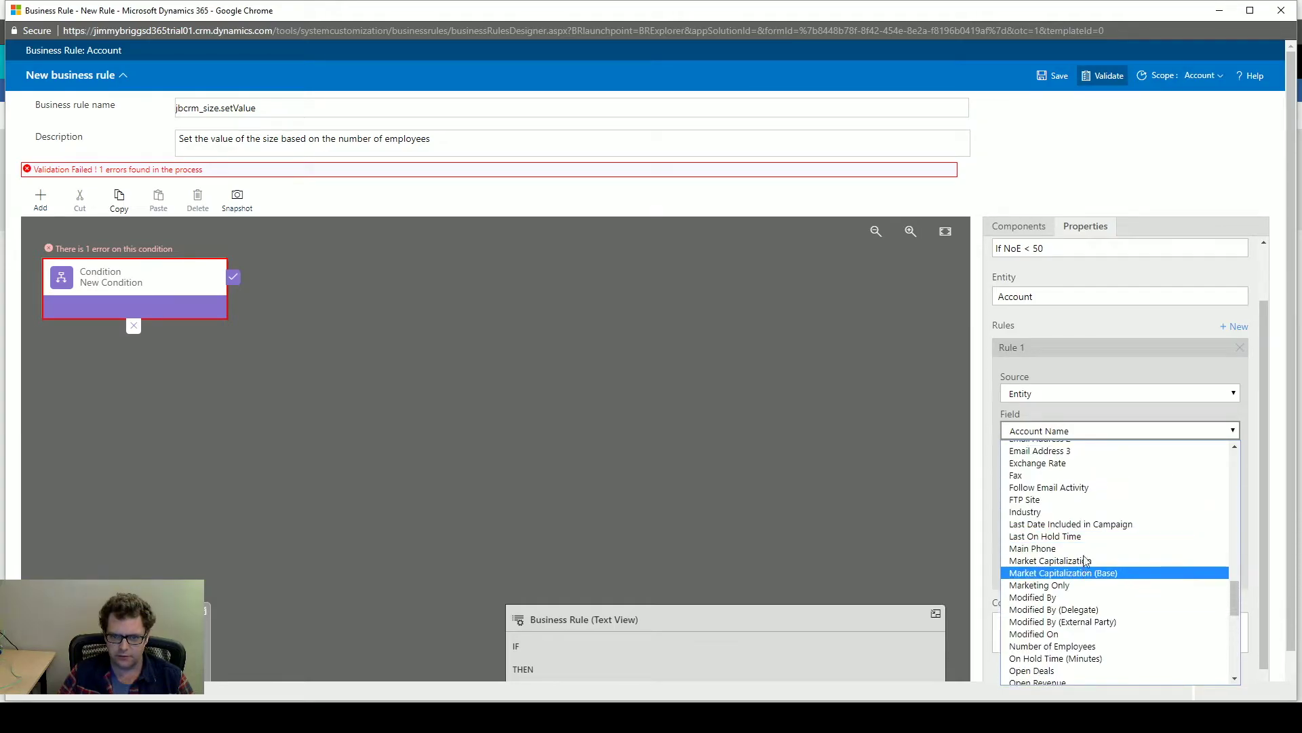
left_click(1074, 645)
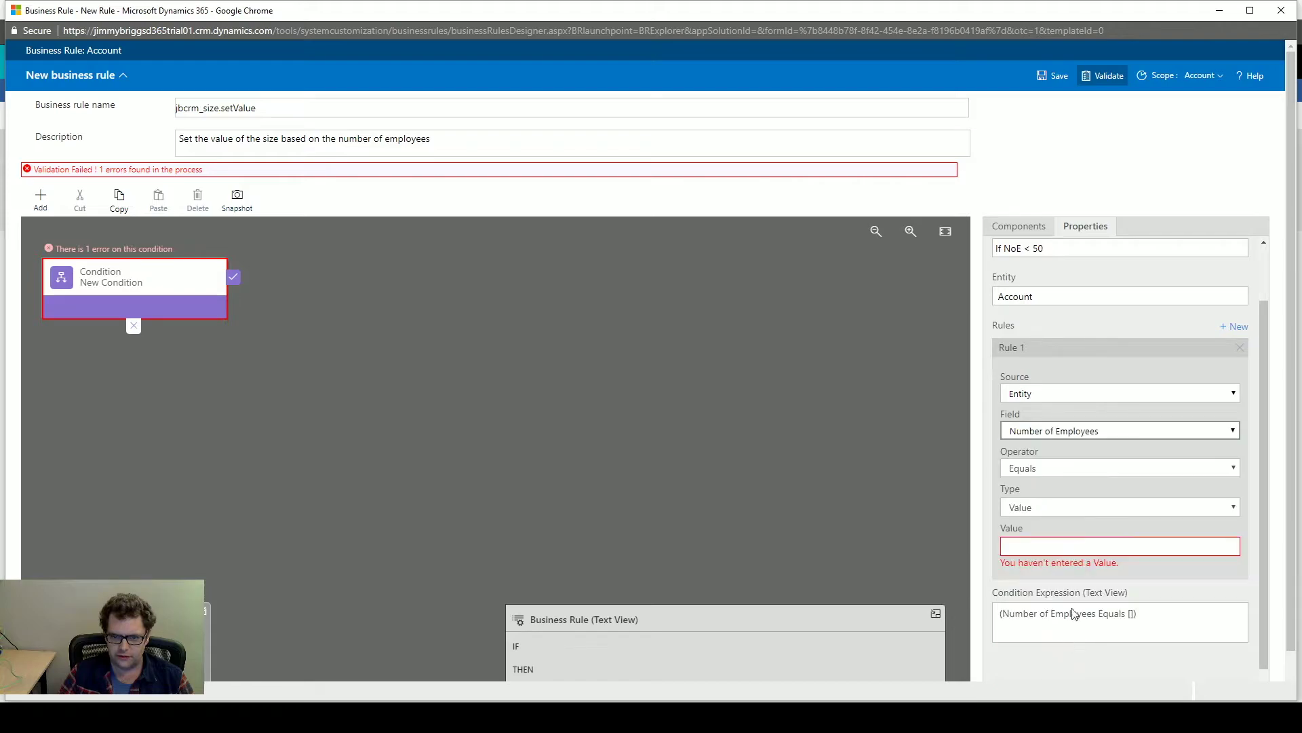
left_click(1045, 475)
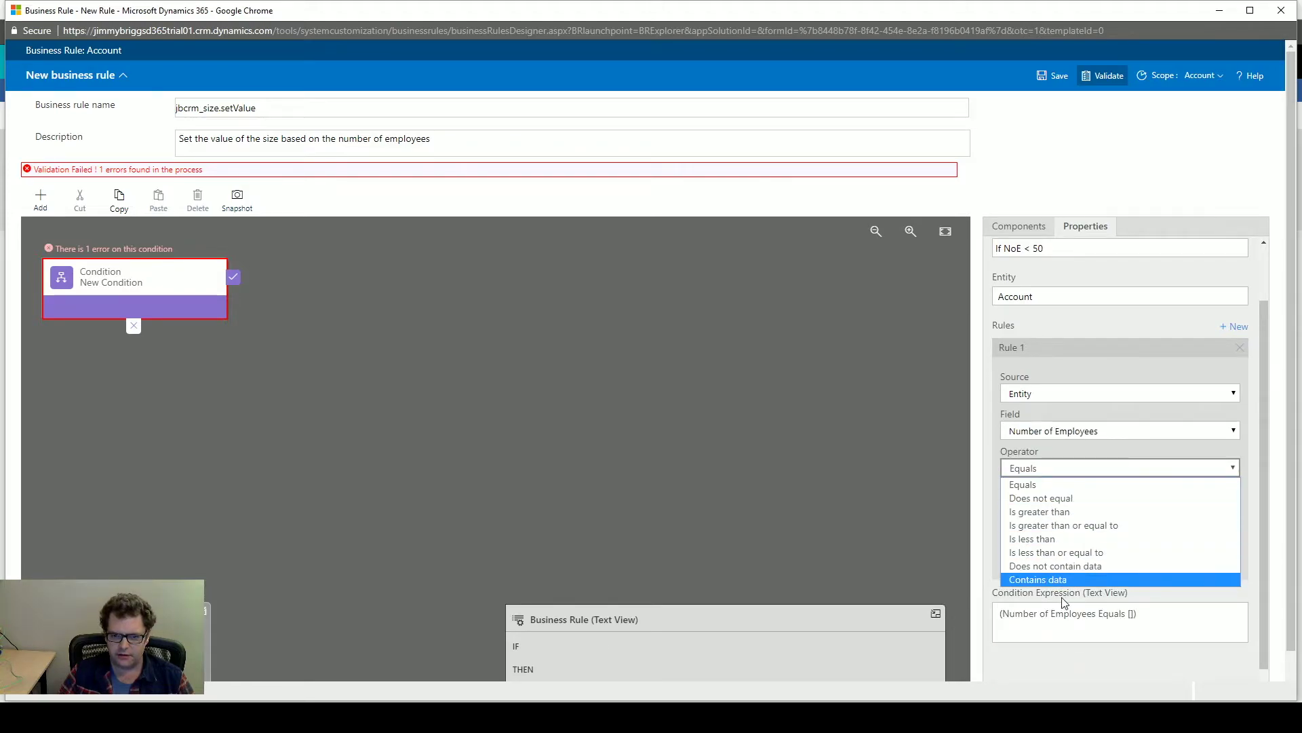
left_click(1067, 543)
left_click(1044, 542)
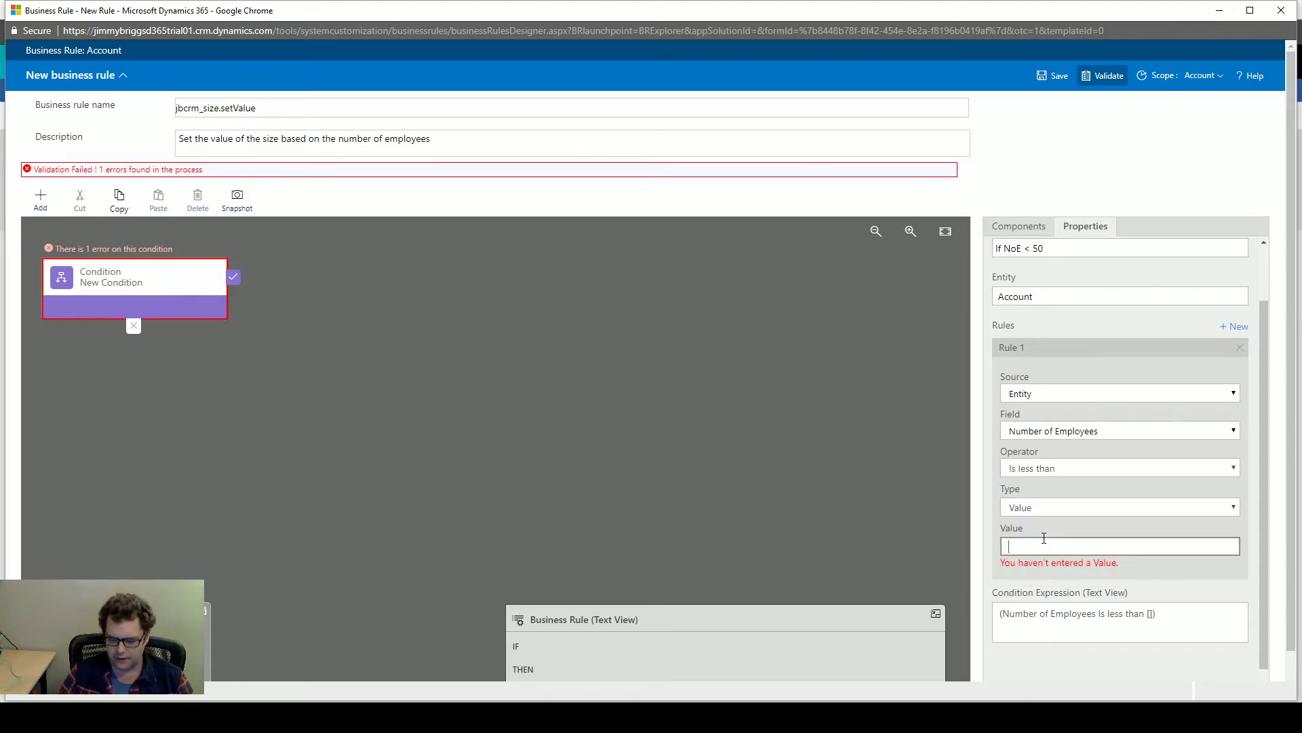
type("50")
scroll(1122, 607, "down", 1)
scroll(1121, 607, "down", 1)
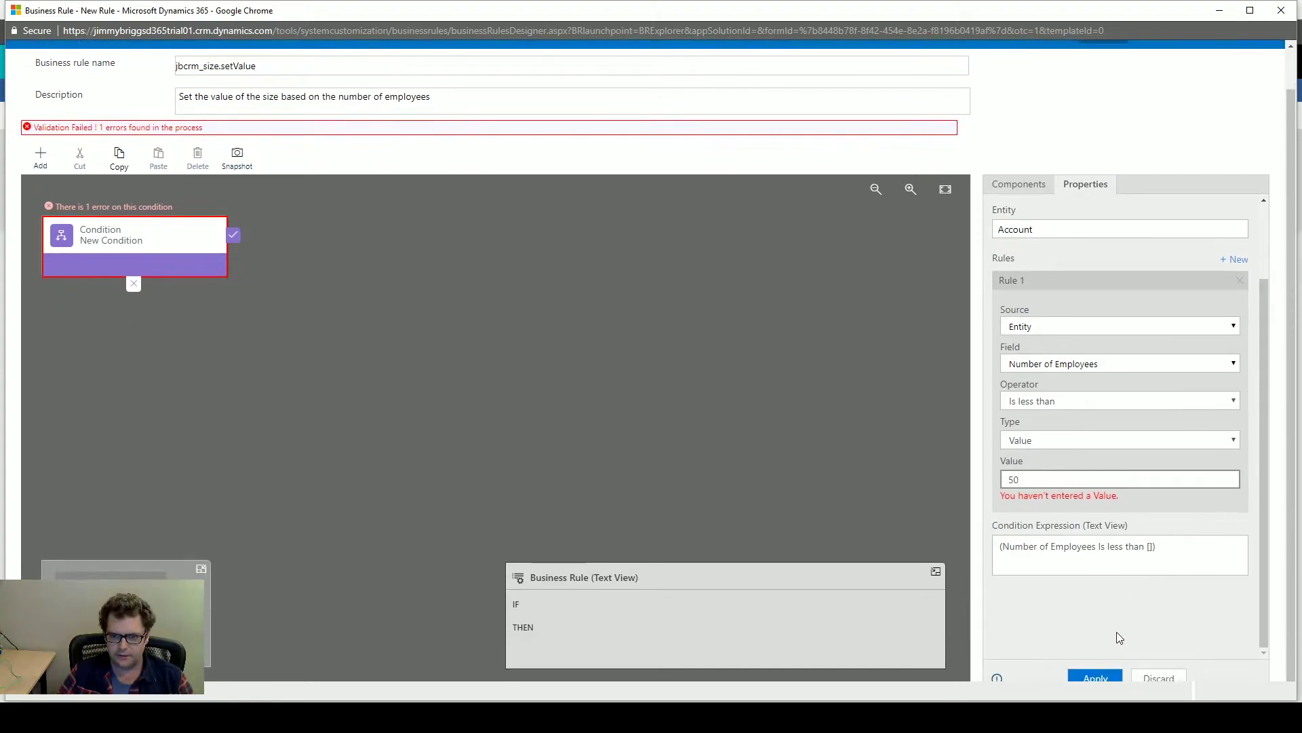
left_click(1112, 675)
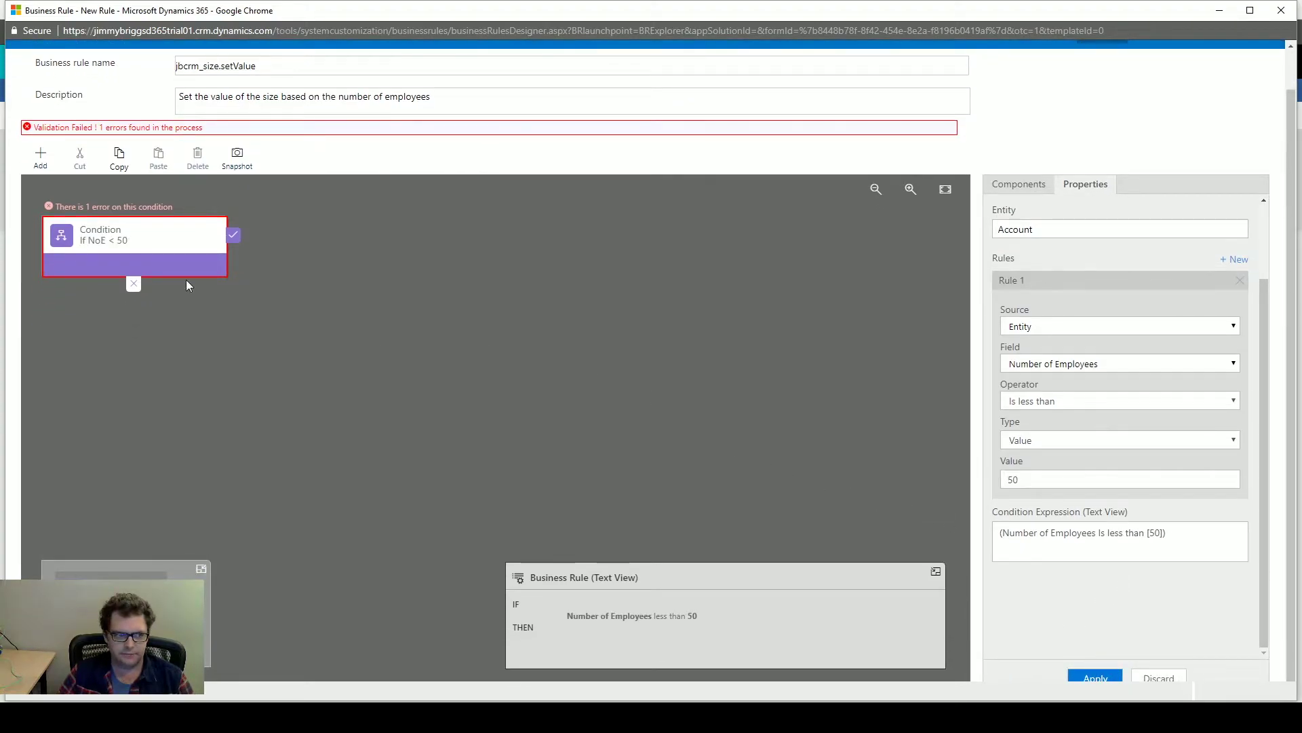
scroll(512, 372, "up", 1)
- Add a Set Field Value action named 'Set Size sm' on the condition's true branch
left_click(40, 200)
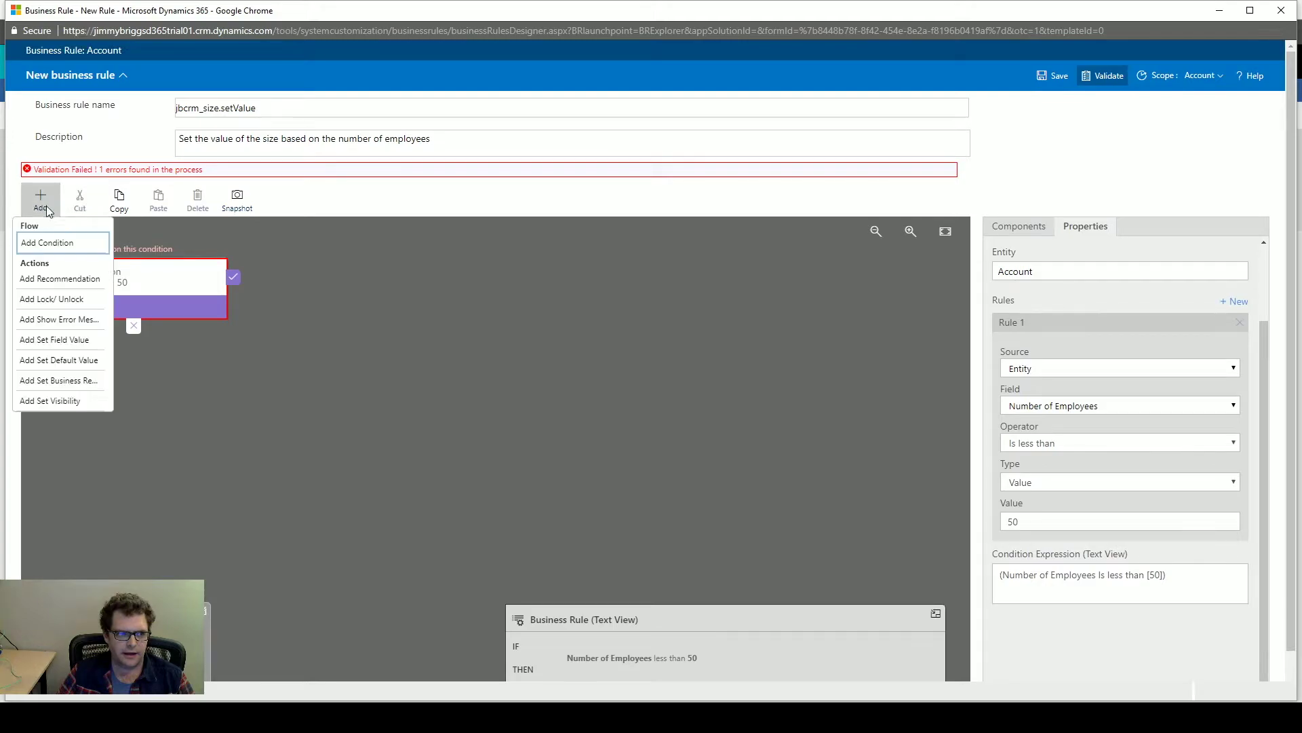
left_click(47, 339)
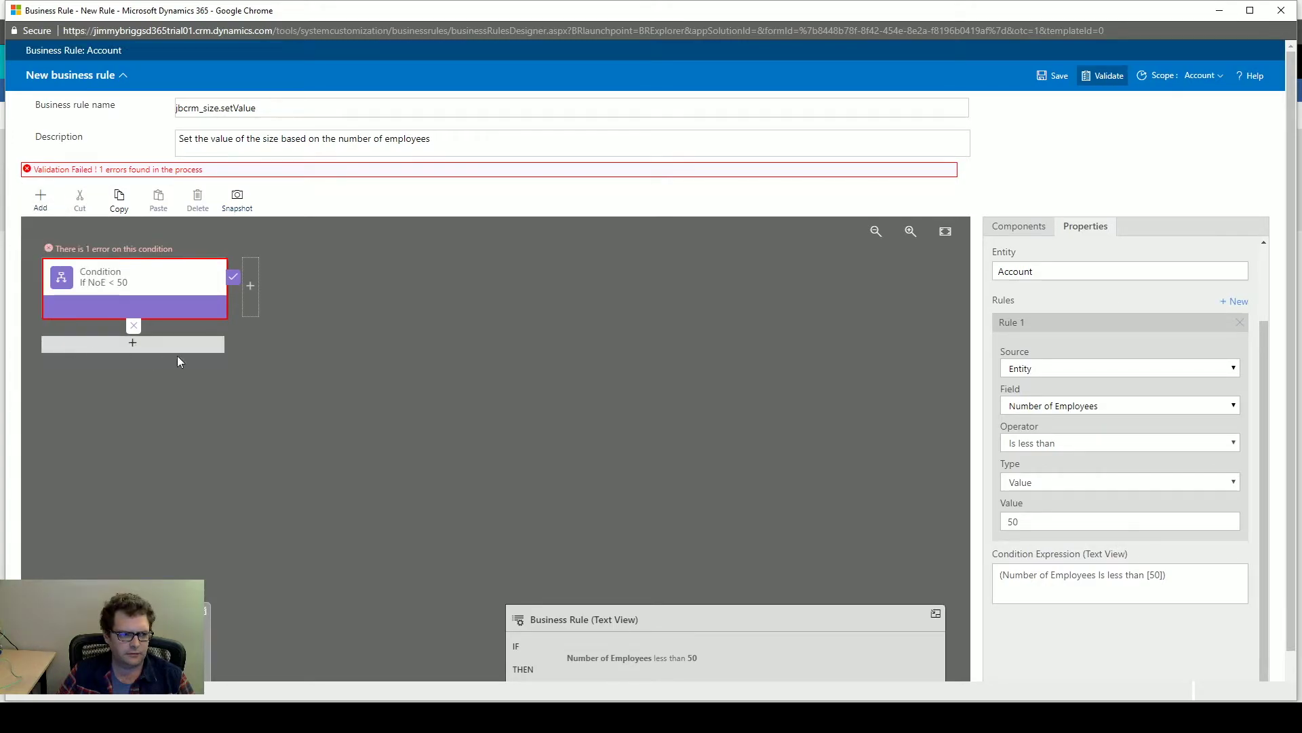
left_click(255, 293)
left_click(364, 293)
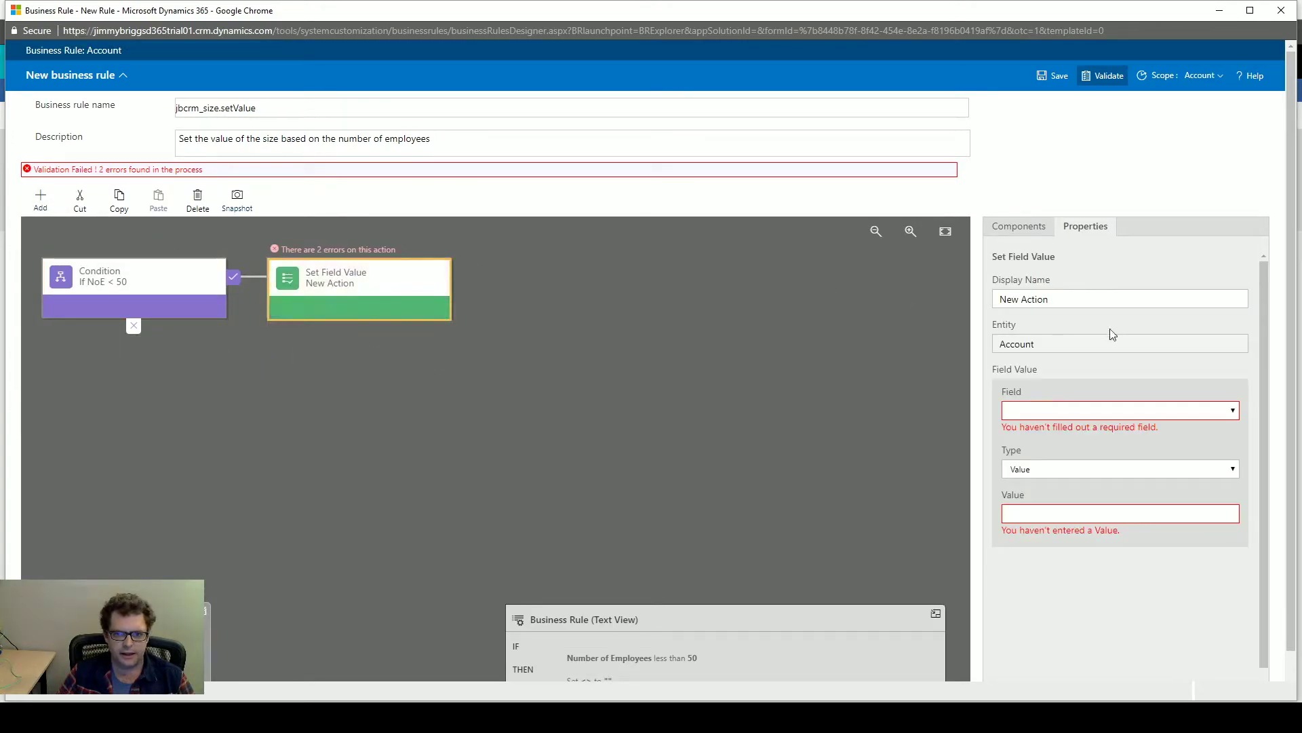
type("Set Size sm")
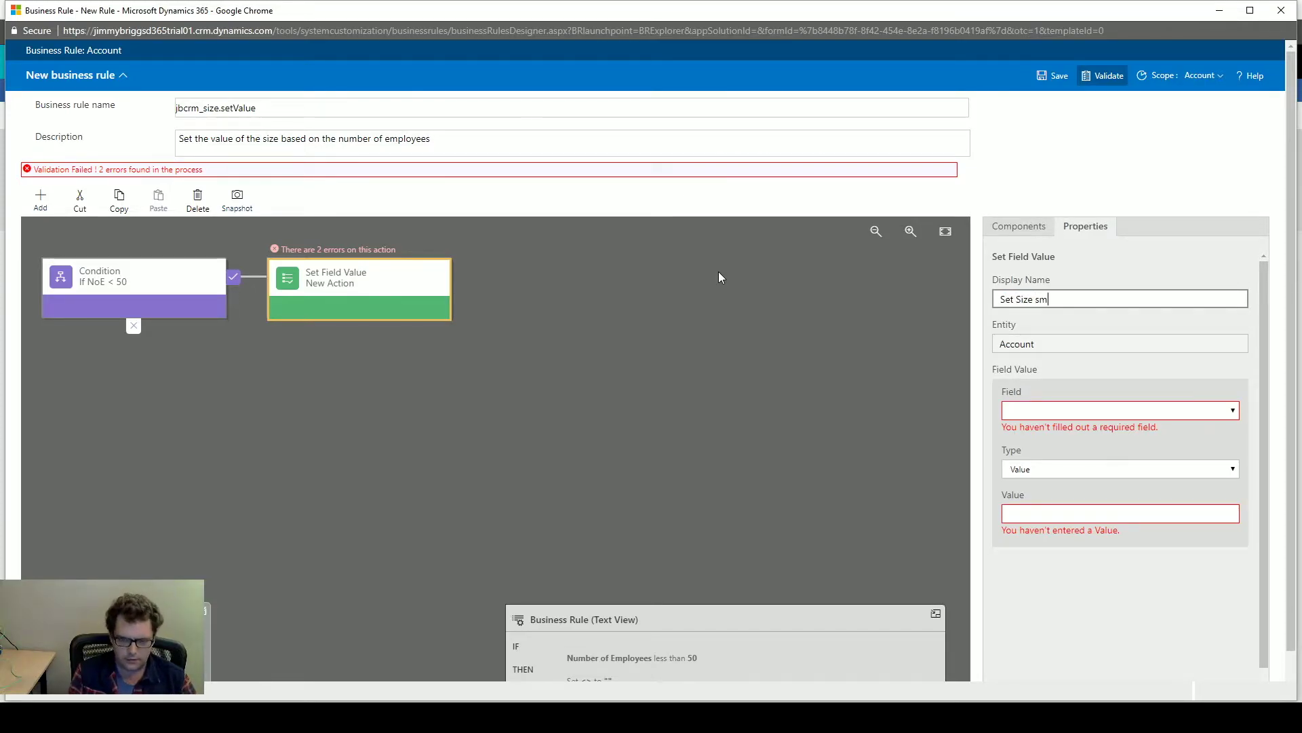
- Set the action's Field to Size with Value Small and apply it
left_click(1051, 410)
scroll(1085, 515, "down", 15)
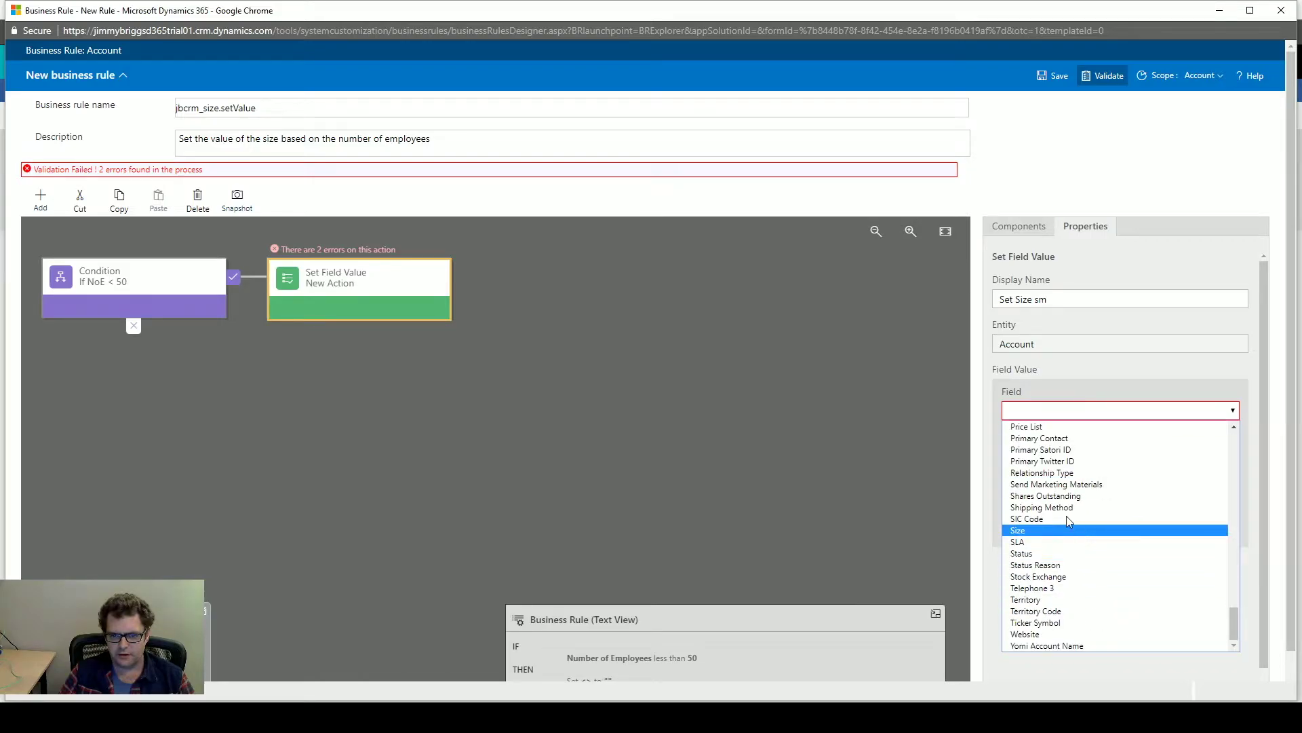
key("Return")
left_click(1056, 454)
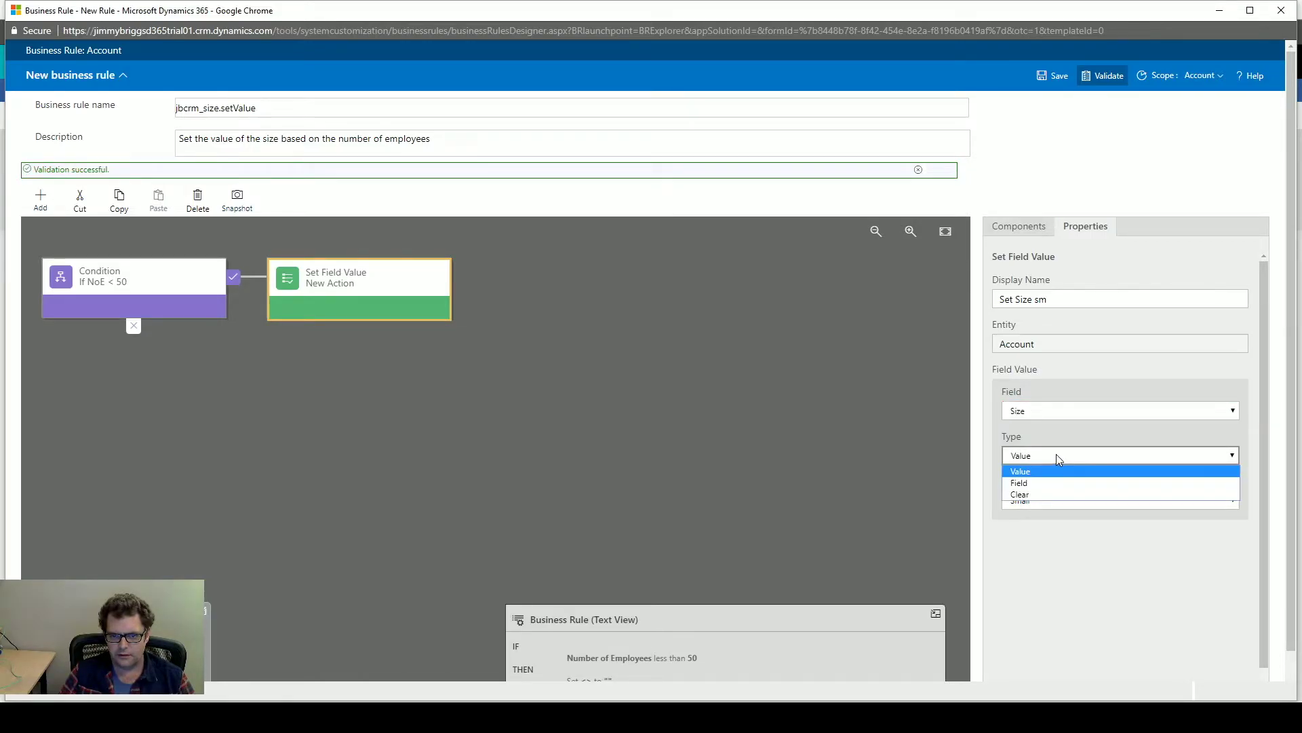
left_click(1056, 455)
left_click(1023, 498)
left_click(1036, 504)
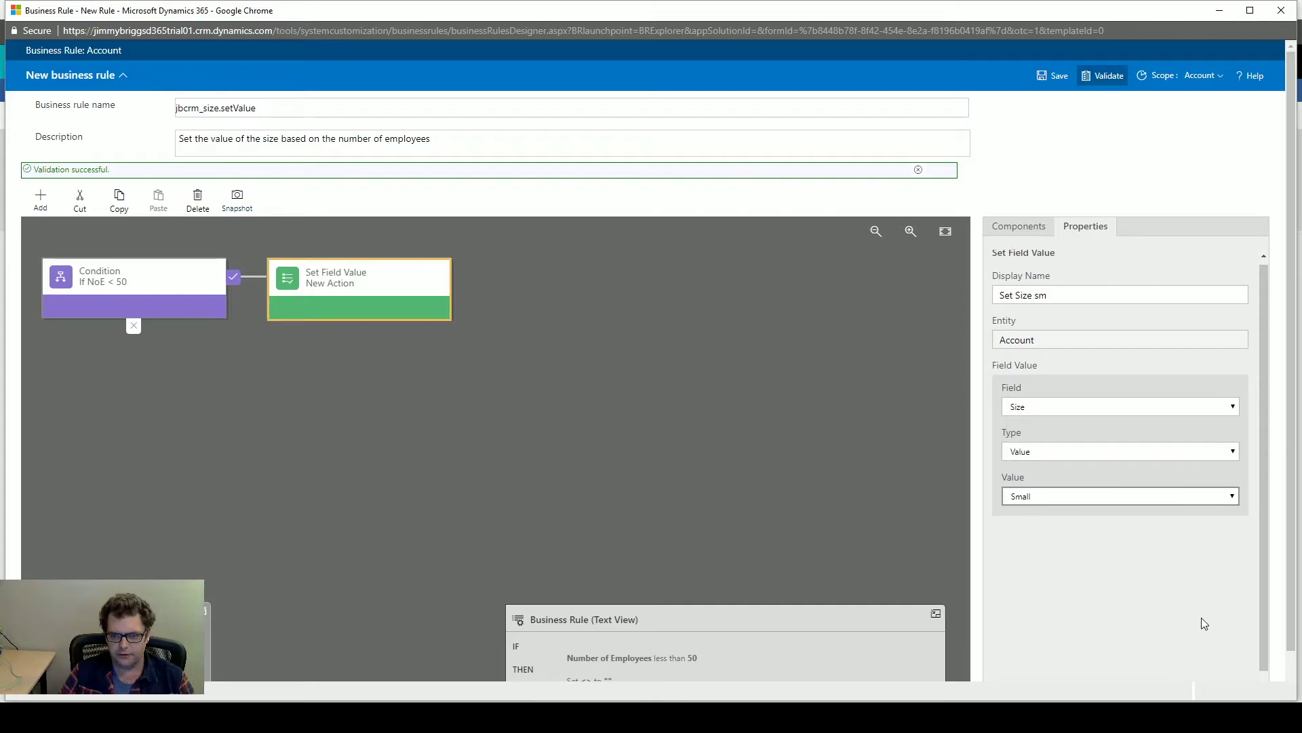
scroll(1130, 654, "down", 2)
left_click(1088, 676)
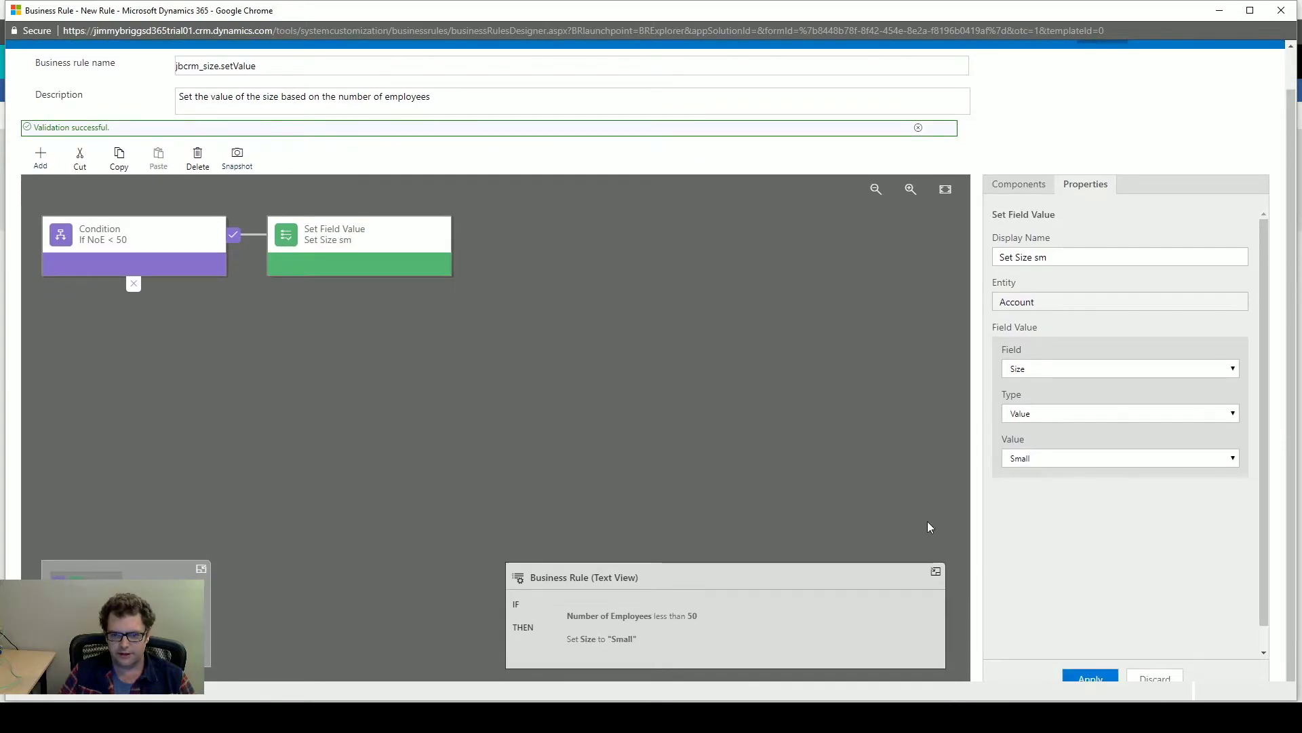
scroll(1101, 560, "up", 2)
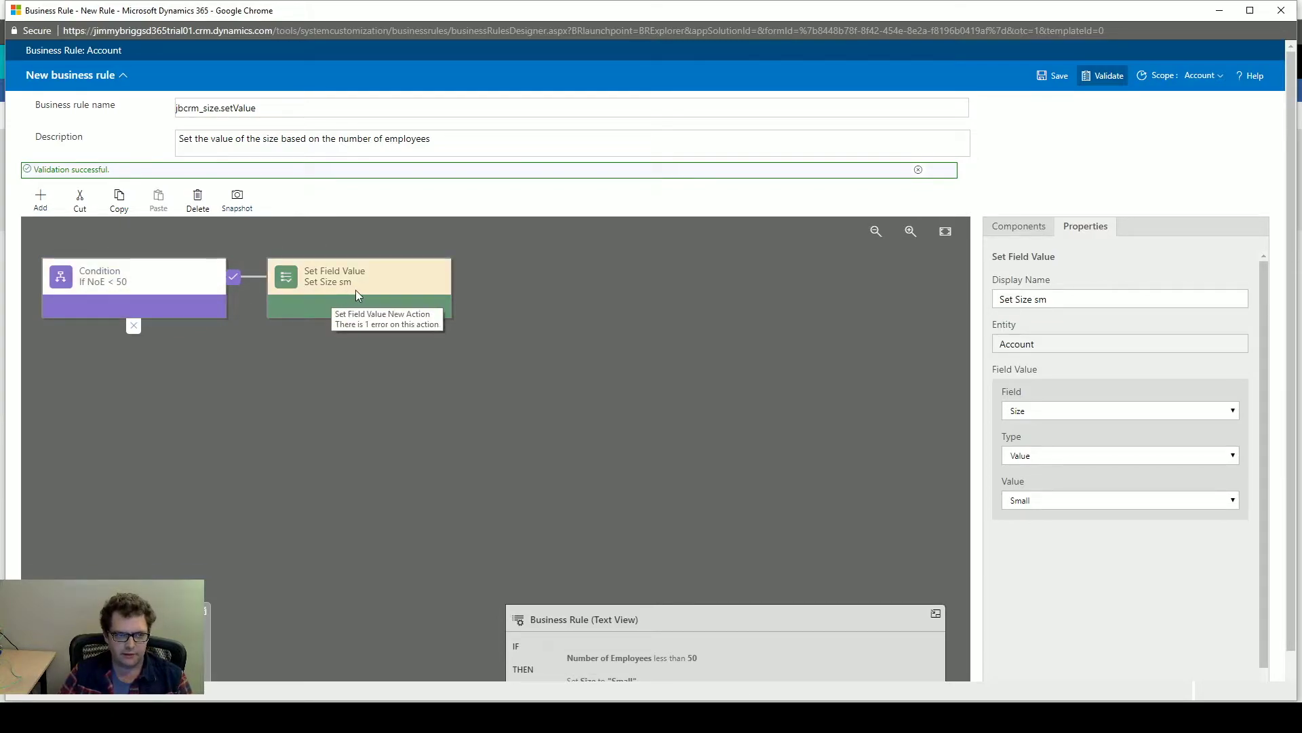
left_click(182, 305)
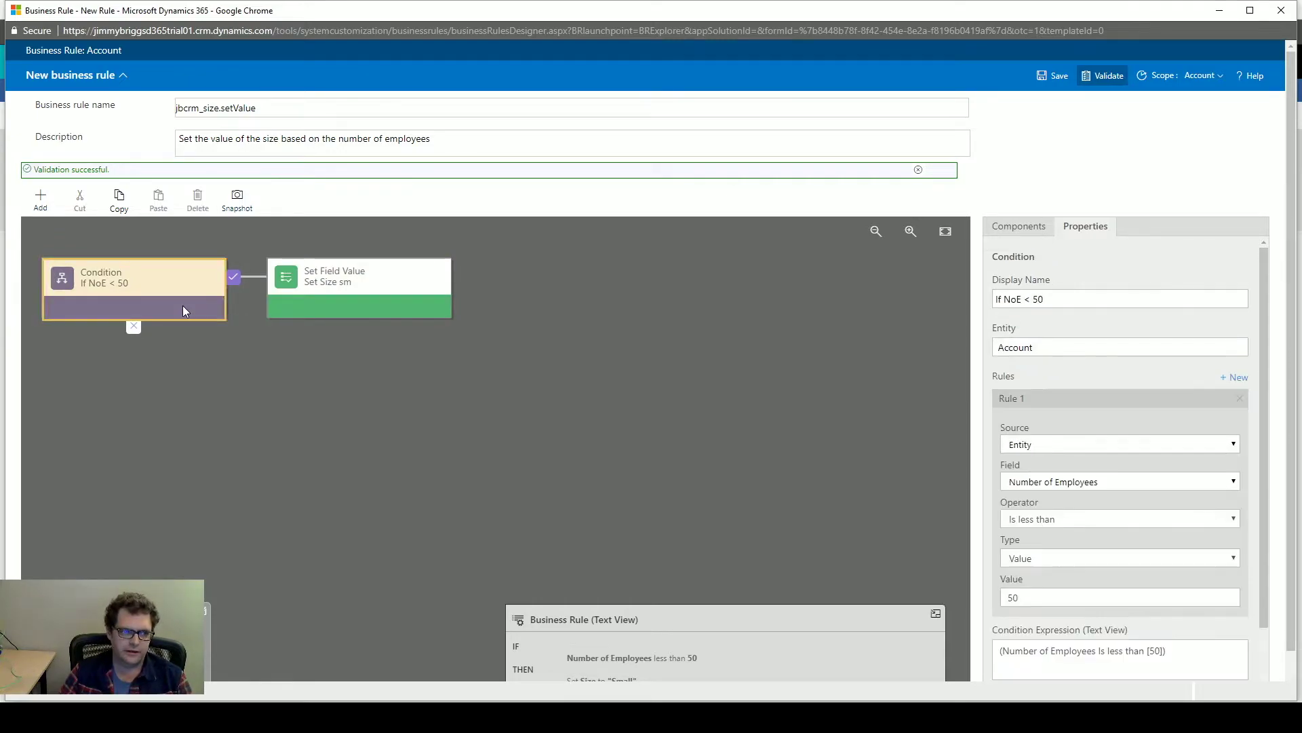
- Copy the condition onto the otherwise branch as 'If NoE < 500' with value 500
left_click(119, 200)
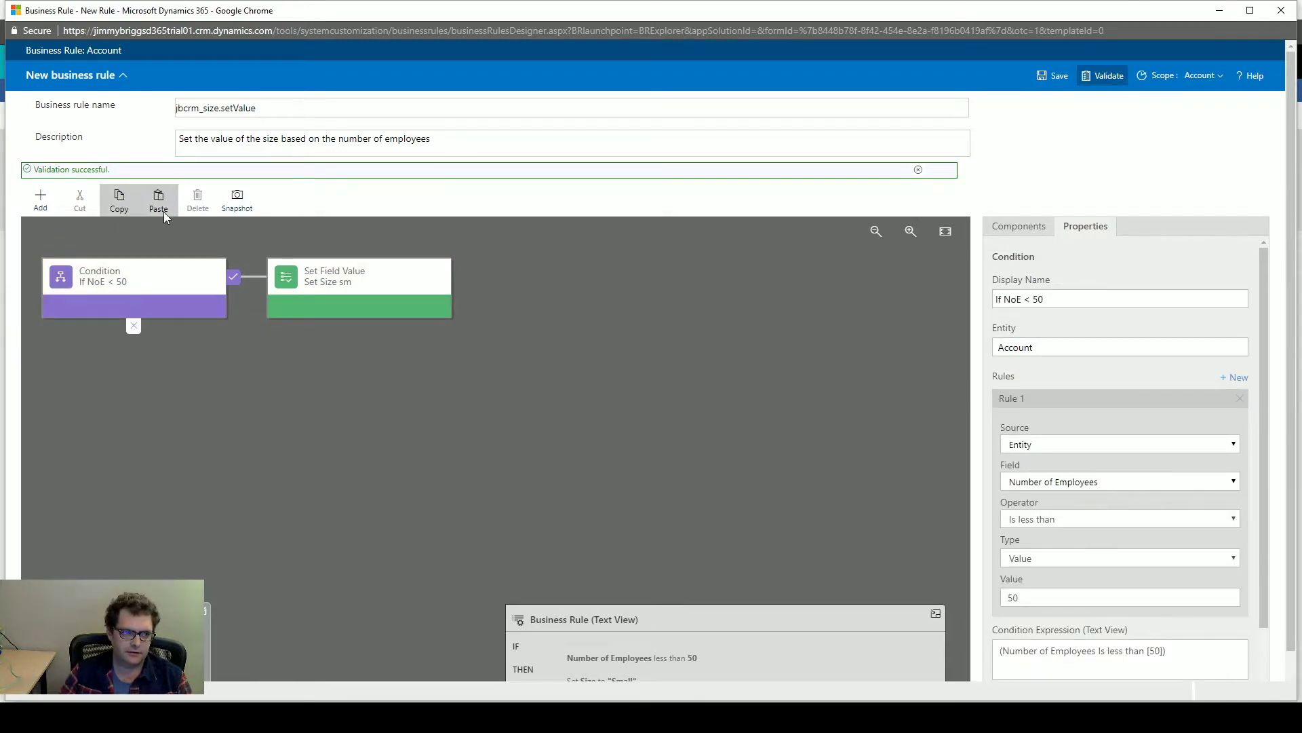
left_click(160, 204)
left_click(172, 344)
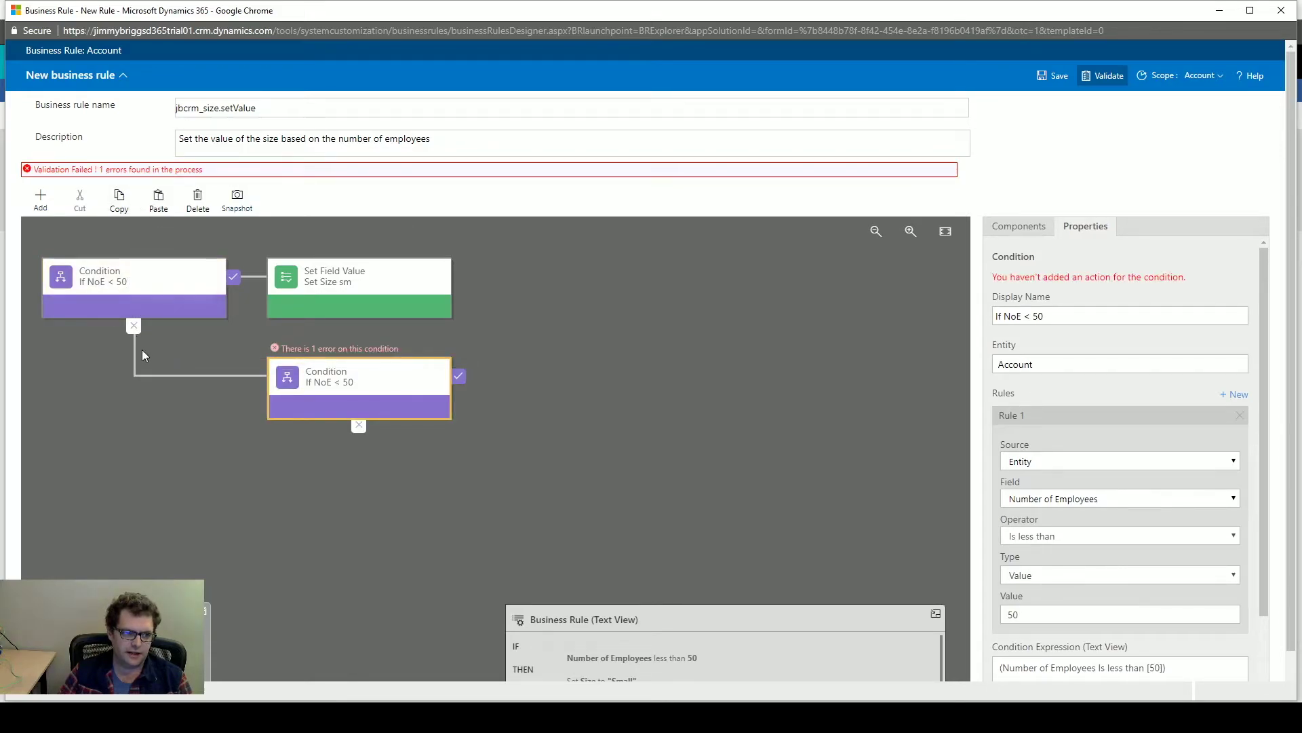
left_click(1062, 316)
type("0")
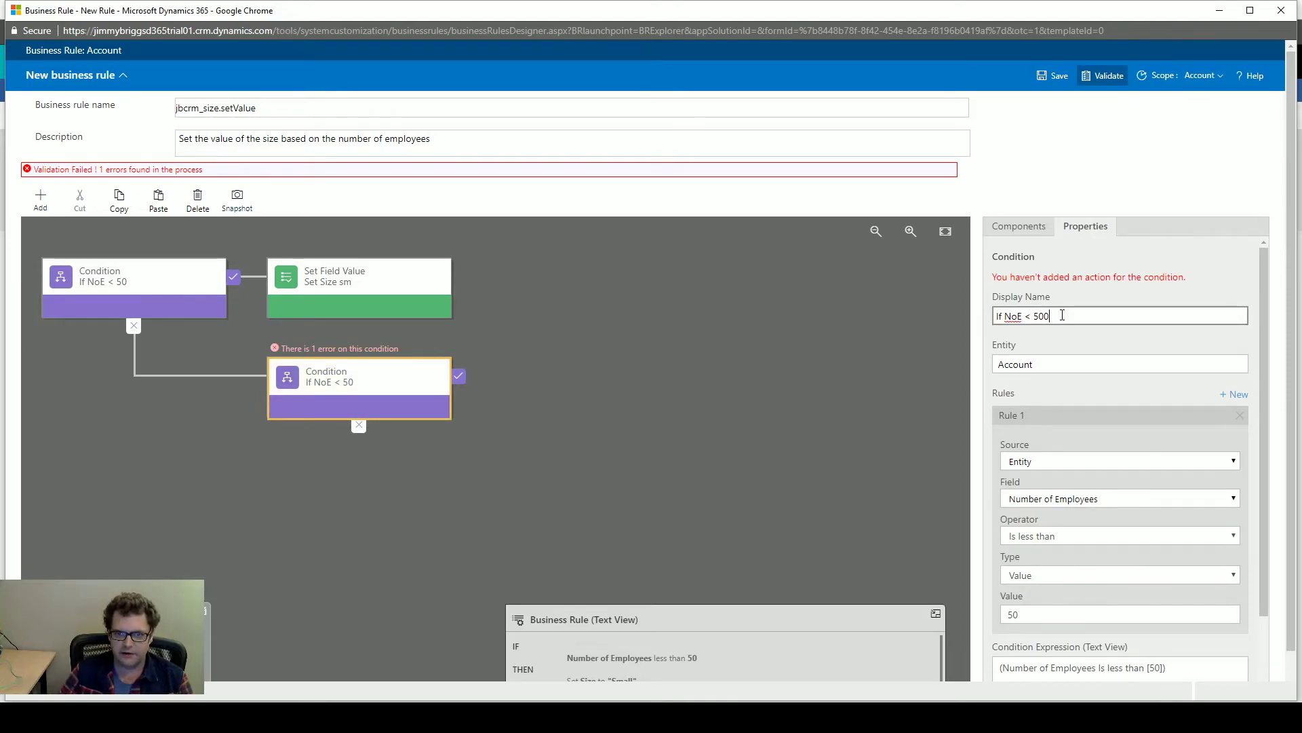
scroll(1113, 528, "down", 2)
left_click(1044, 521)
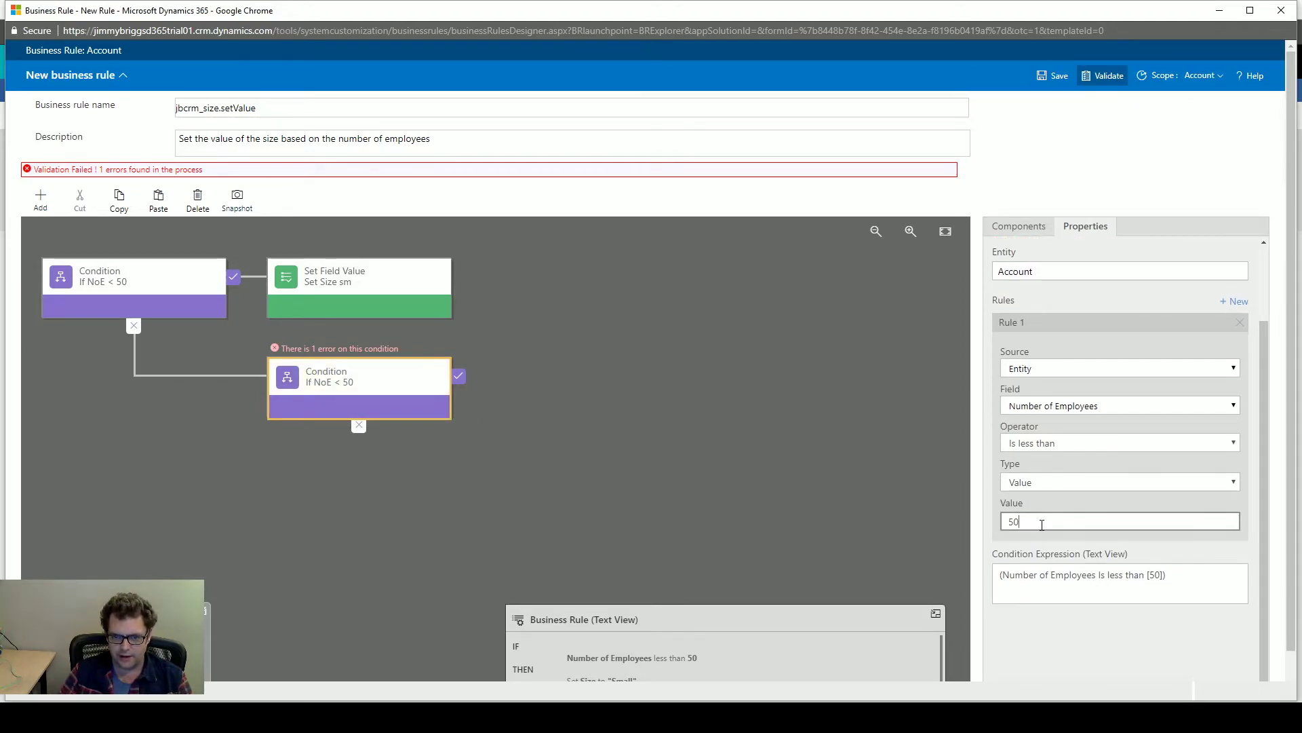
type("0")
scroll(1140, 556, "down", 1)
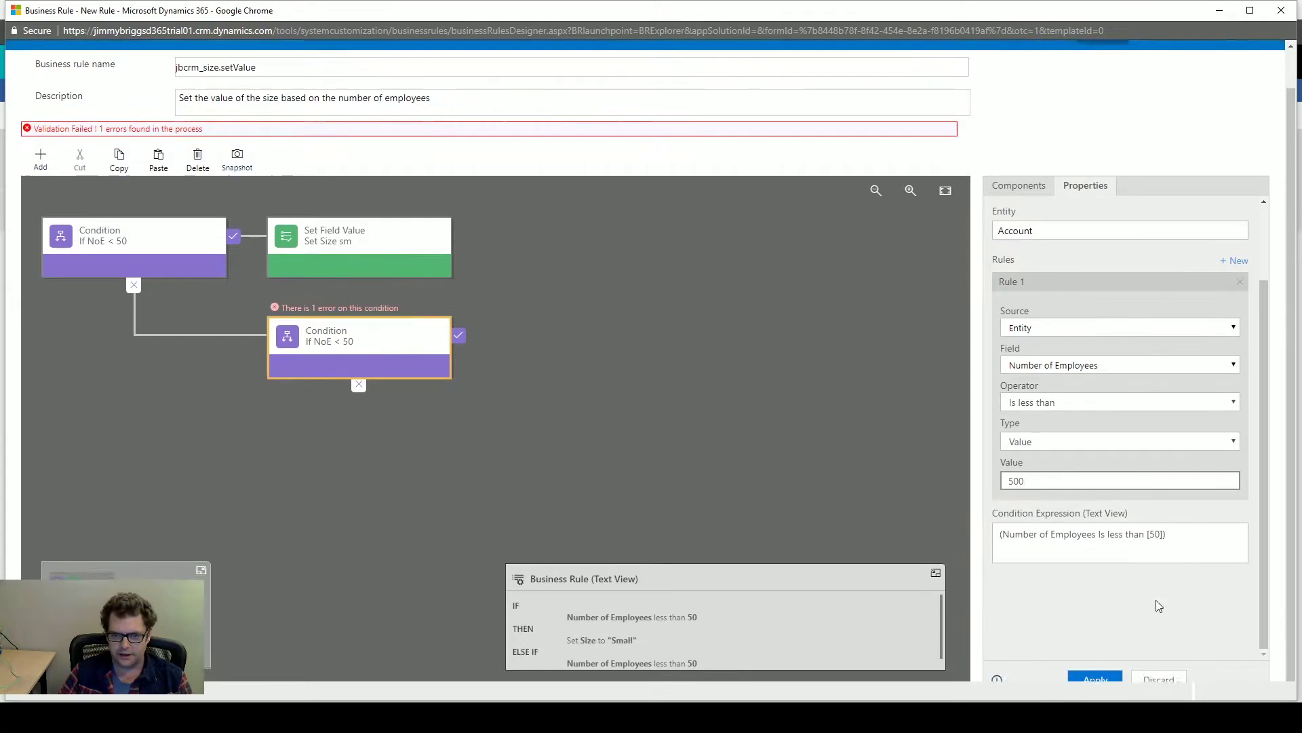
left_click(1095, 678)
- Copy the Set Size sm action
left_click(377, 254)
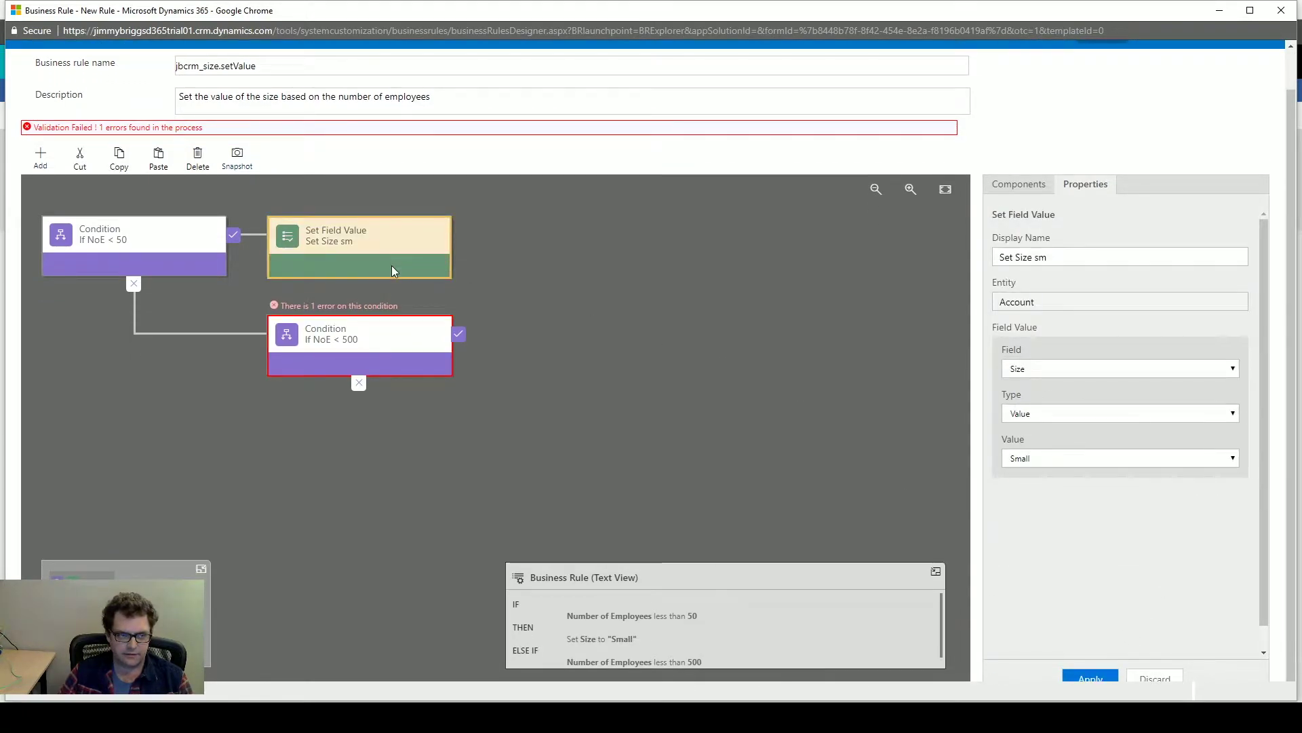
left_click(119, 158)
scroll(159, 167, "up", 1)
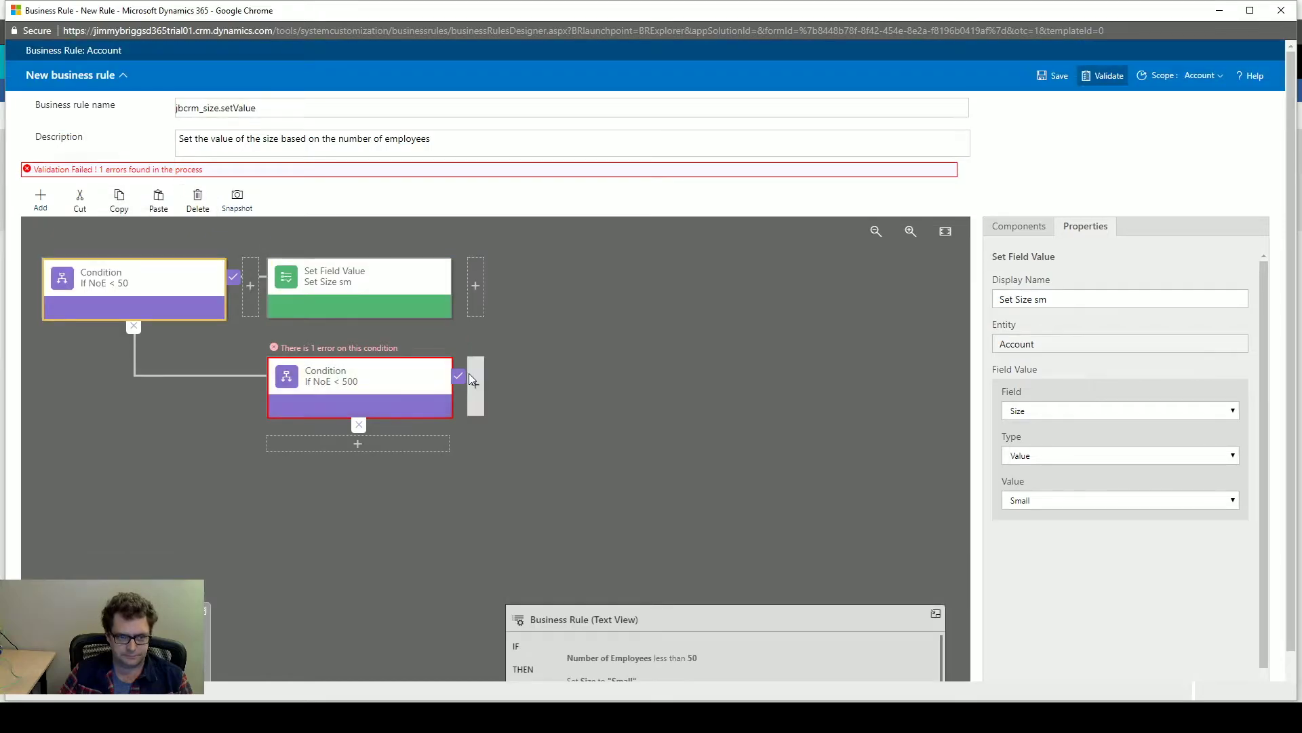
- Paste the action after the 500 condition as 'Set Size md' with Value Medium
left_click(476, 384)
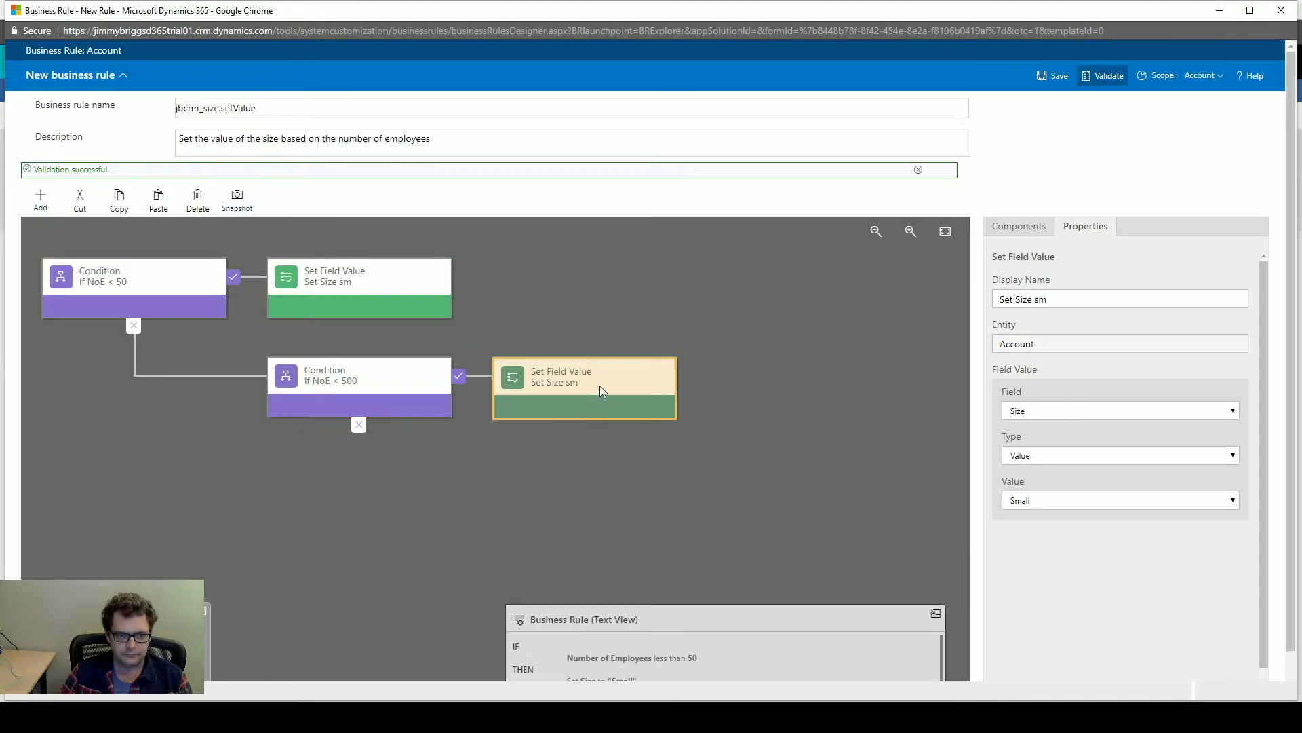
left_click(1025, 501)
left_click(1038, 527)
left_click(1074, 299)
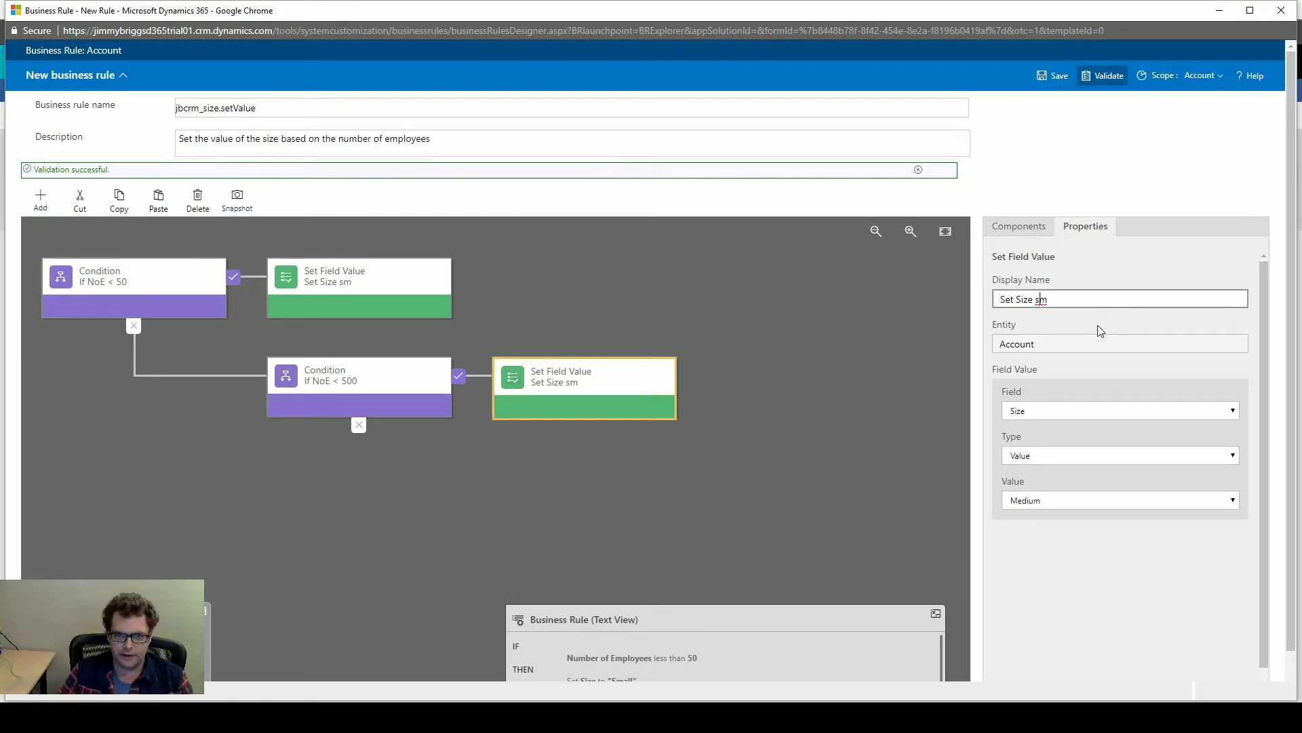
key("BackSpace")
key("BackSpace")
type("md")
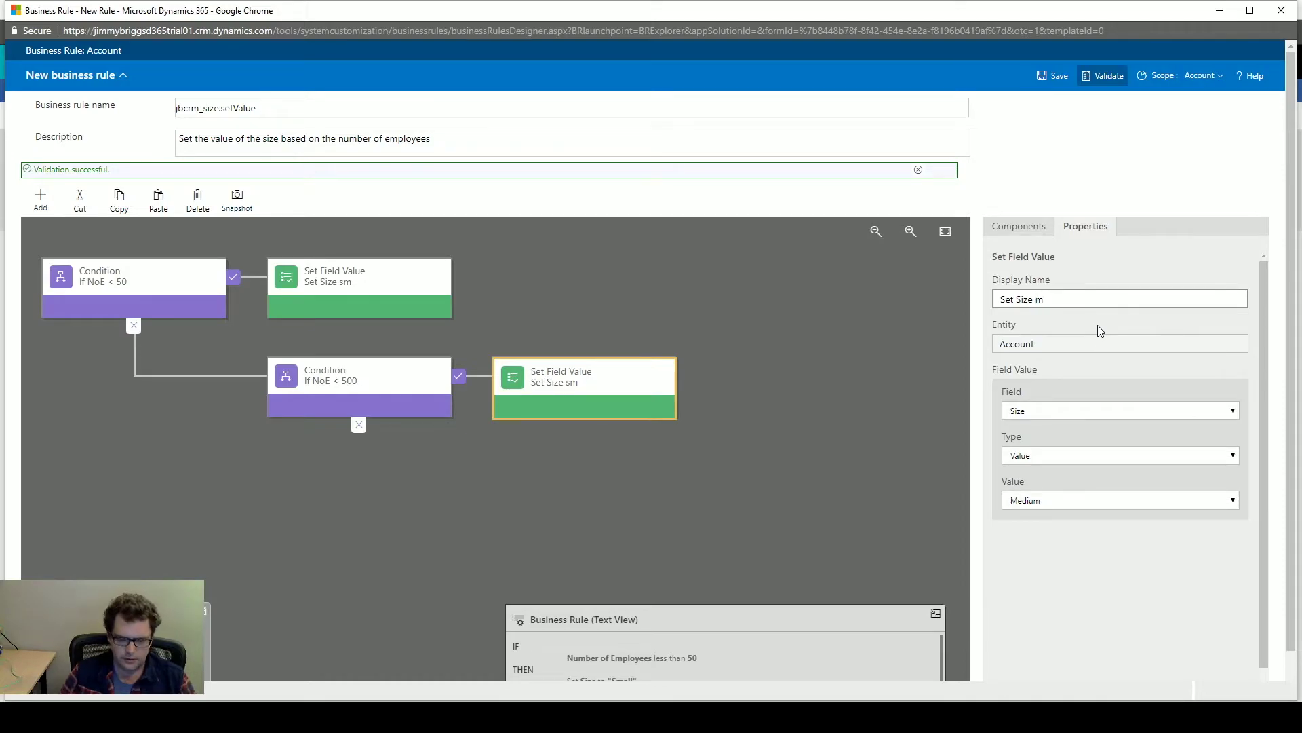
scroll(1088, 655, "down", 3)
left_click(1089, 670)
- Copy Set Size md onto the second condition's otherwise branch with Value Large
left_click(326, 352)
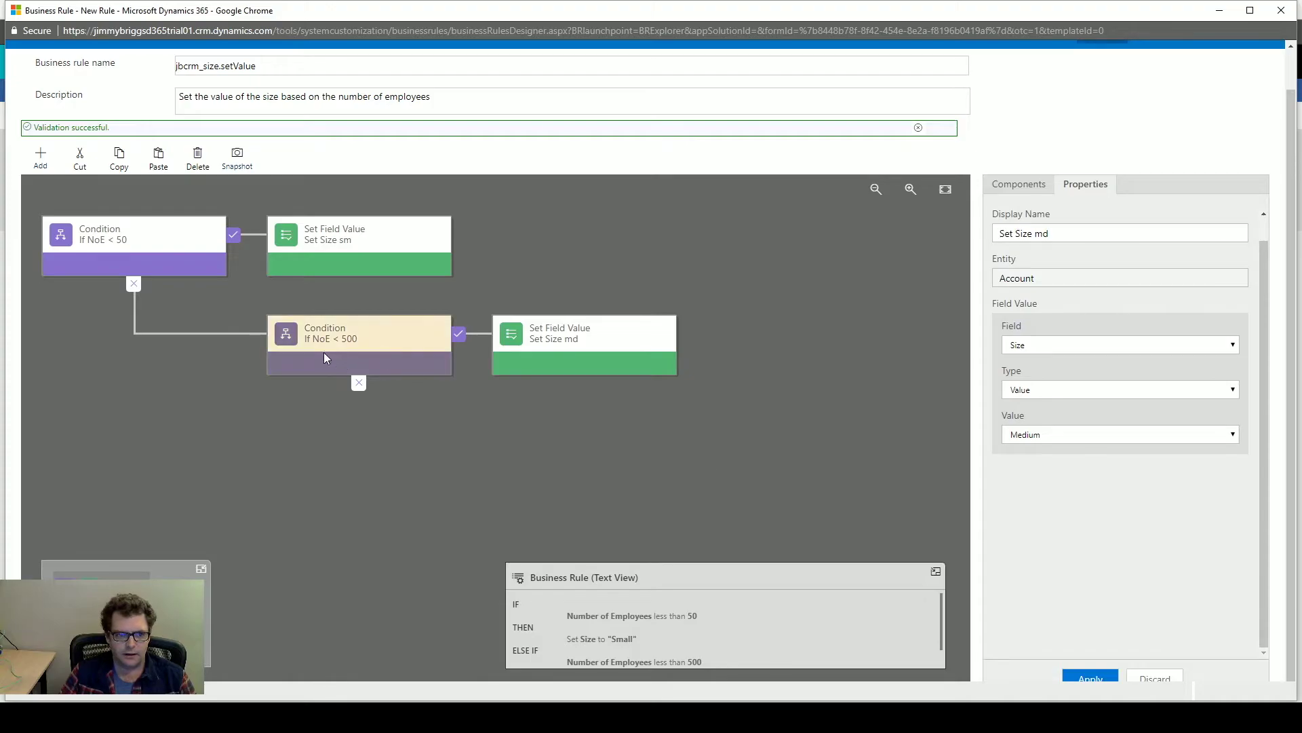
left_click(644, 357)
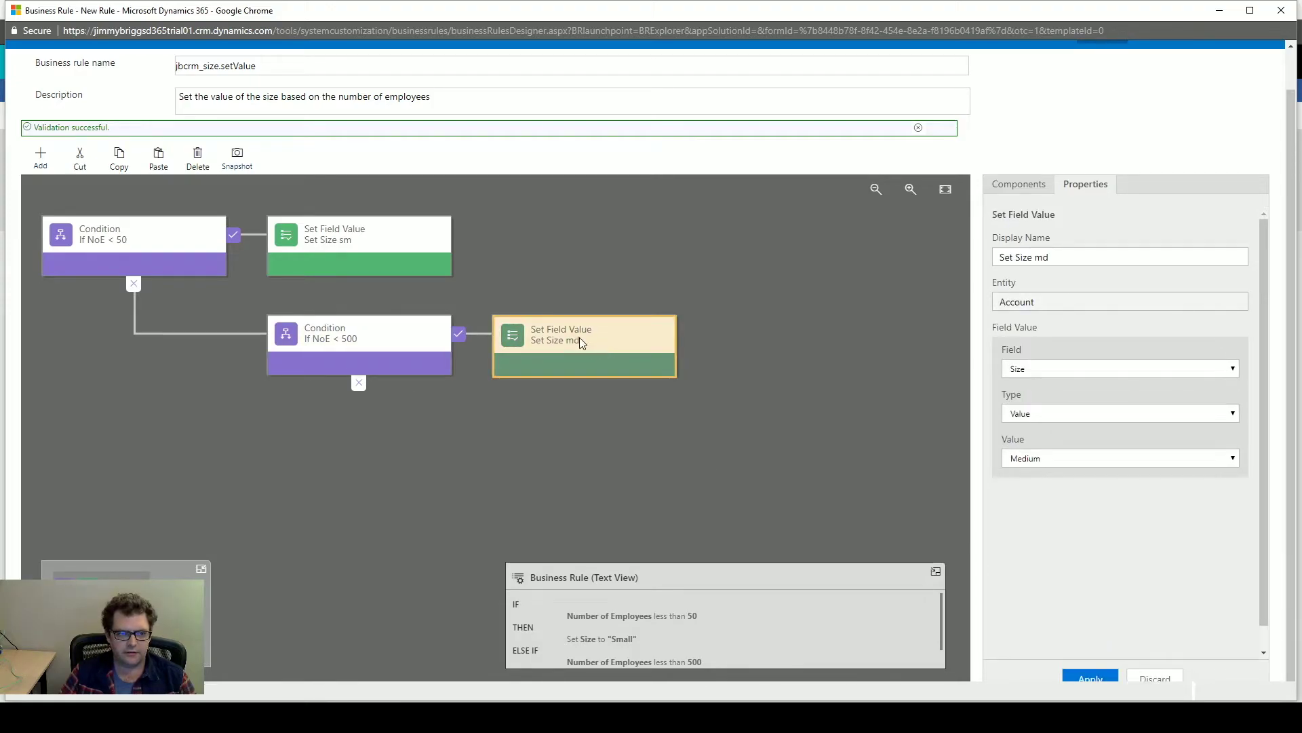
left_click(118, 163)
scroll(217, 285, "up", 1)
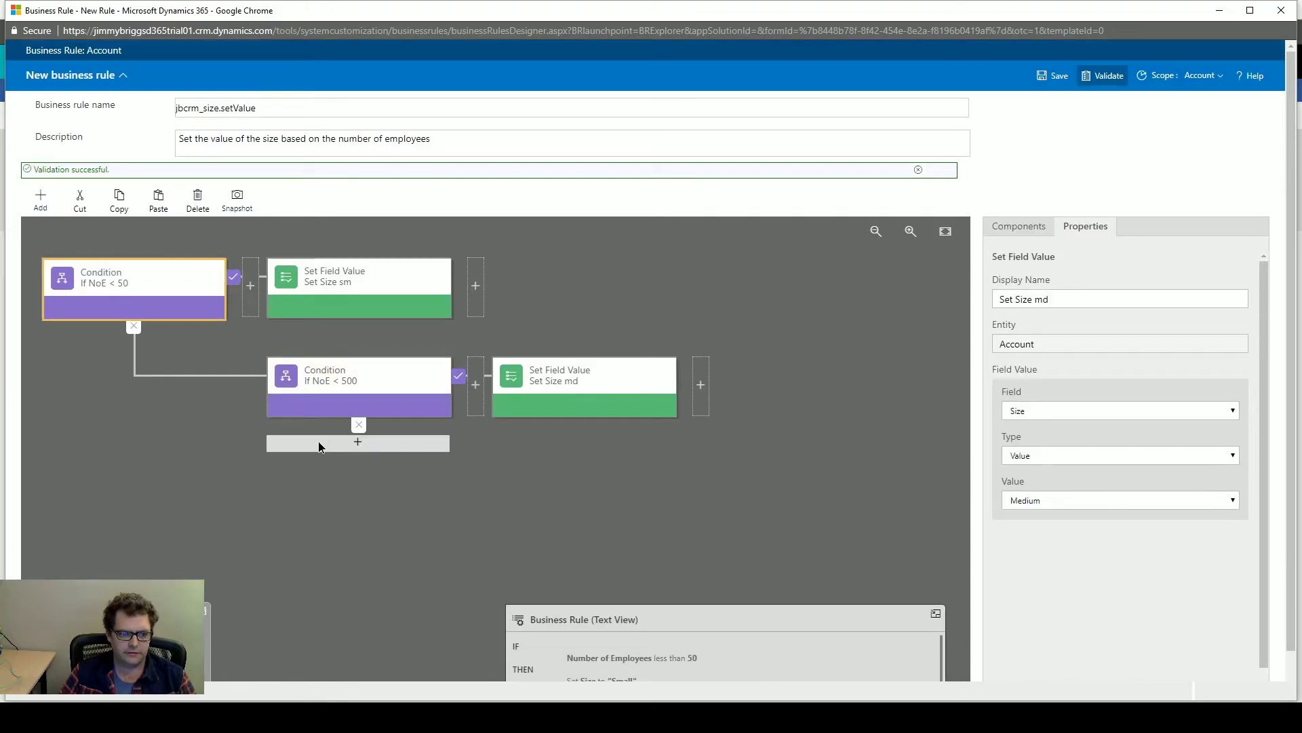
left_click(318, 442)
scroll(715, 498, "down", 1)
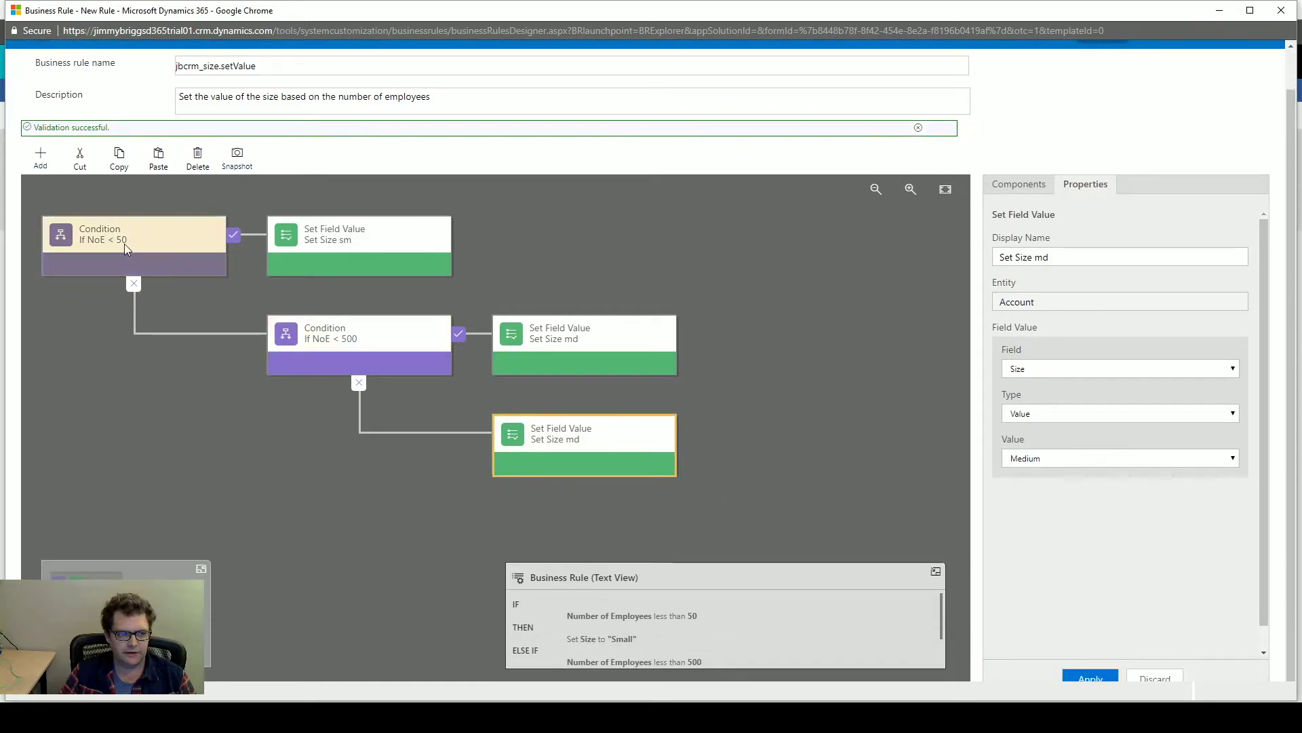
left_click(1035, 460)
left_click(1021, 497)
left_click(1090, 677)
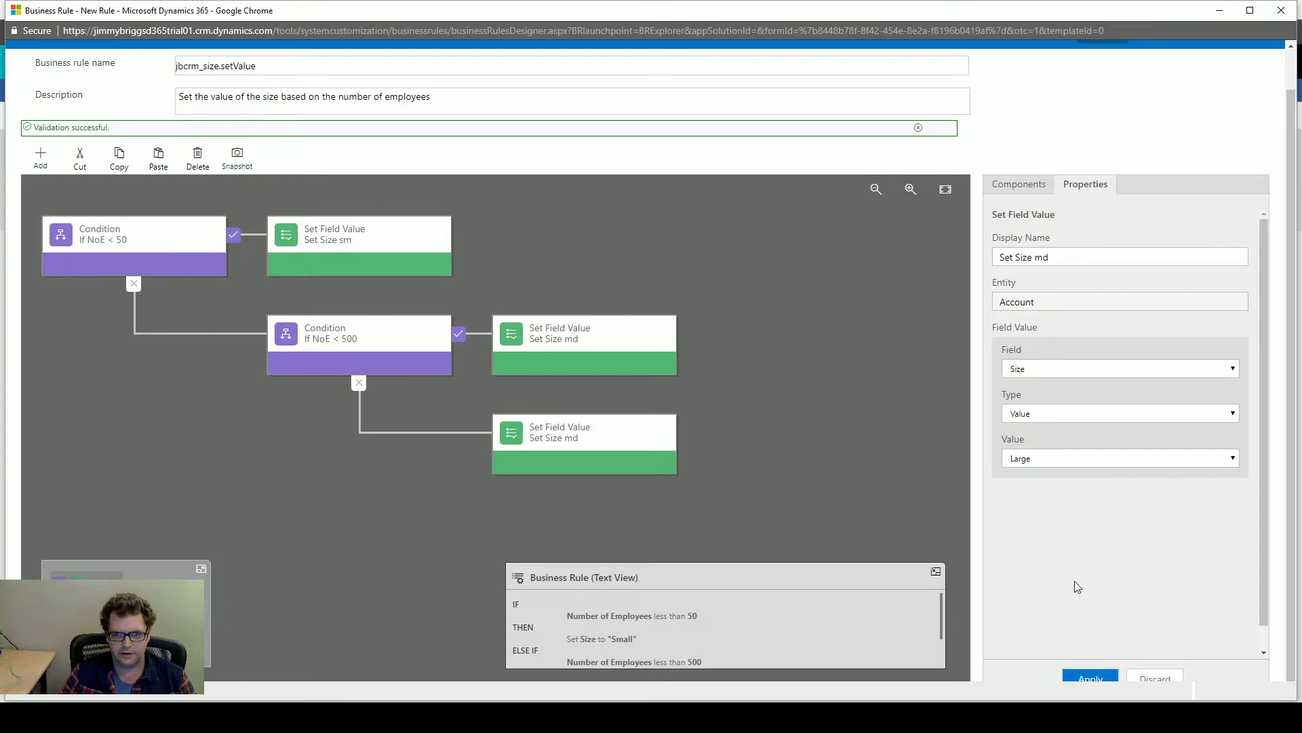
scroll(891, 464, "up", 1)
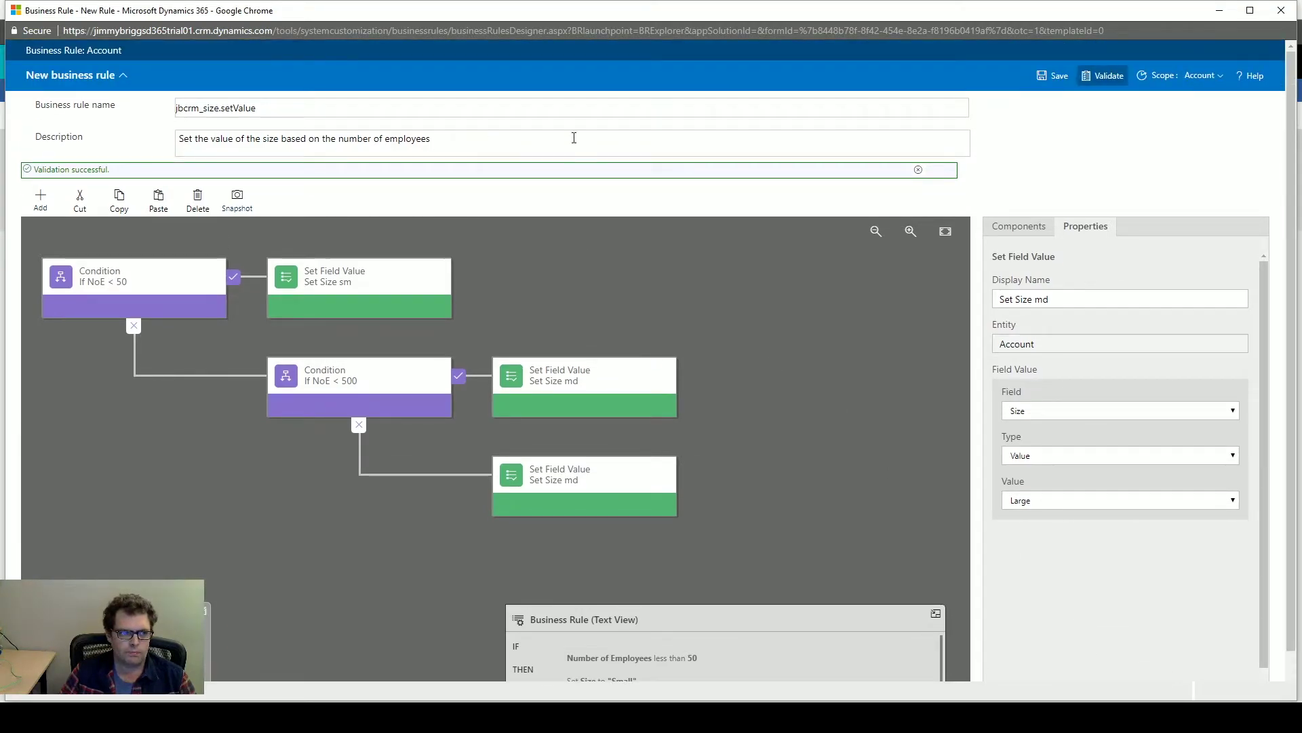
- Save the jbcrm_size.setValue rule without sending the error report, then validate and activate it
left_click(1052, 75)
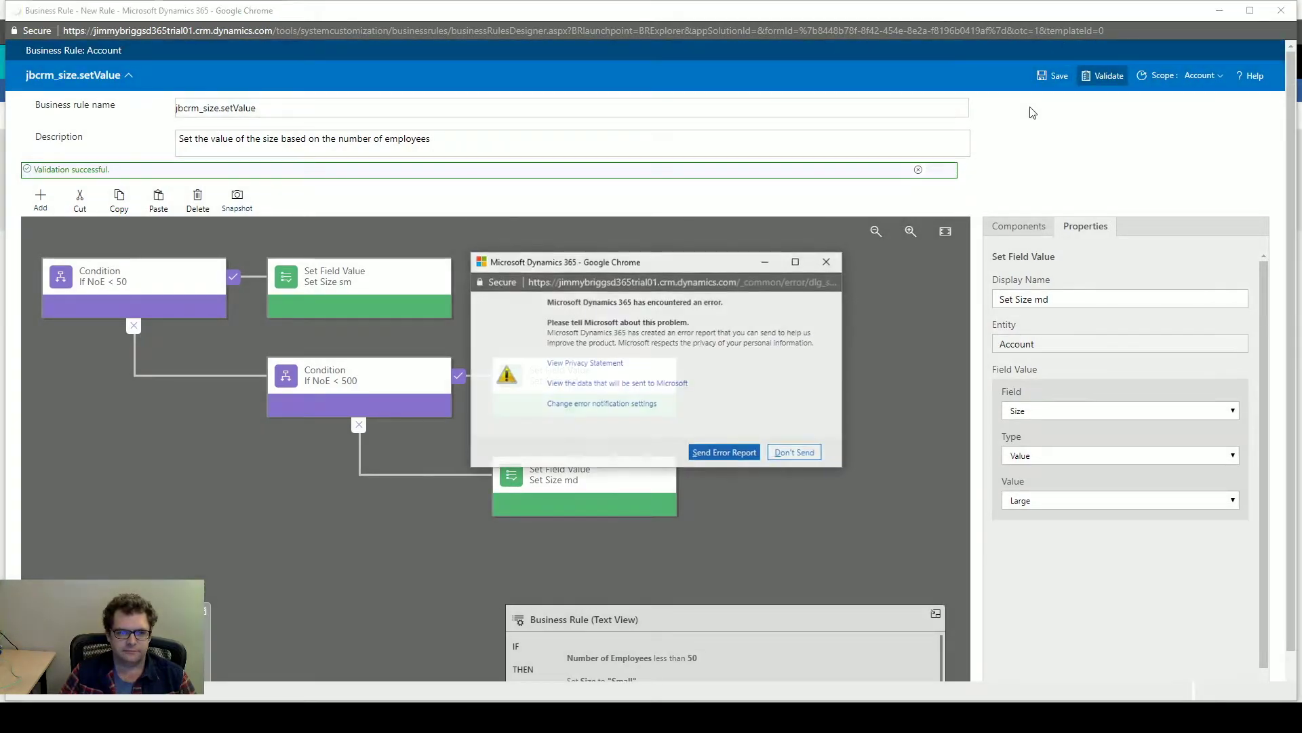
left_click(795, 452)
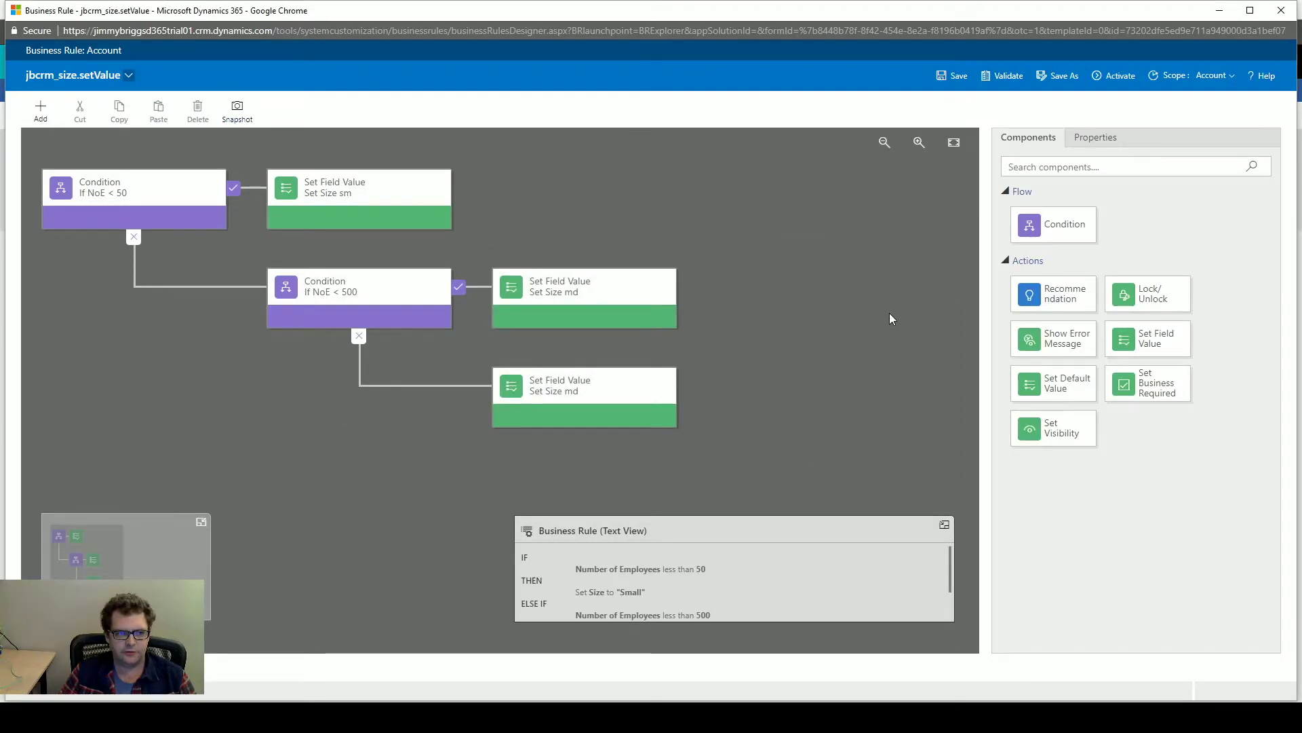
left_click(1116, 75)
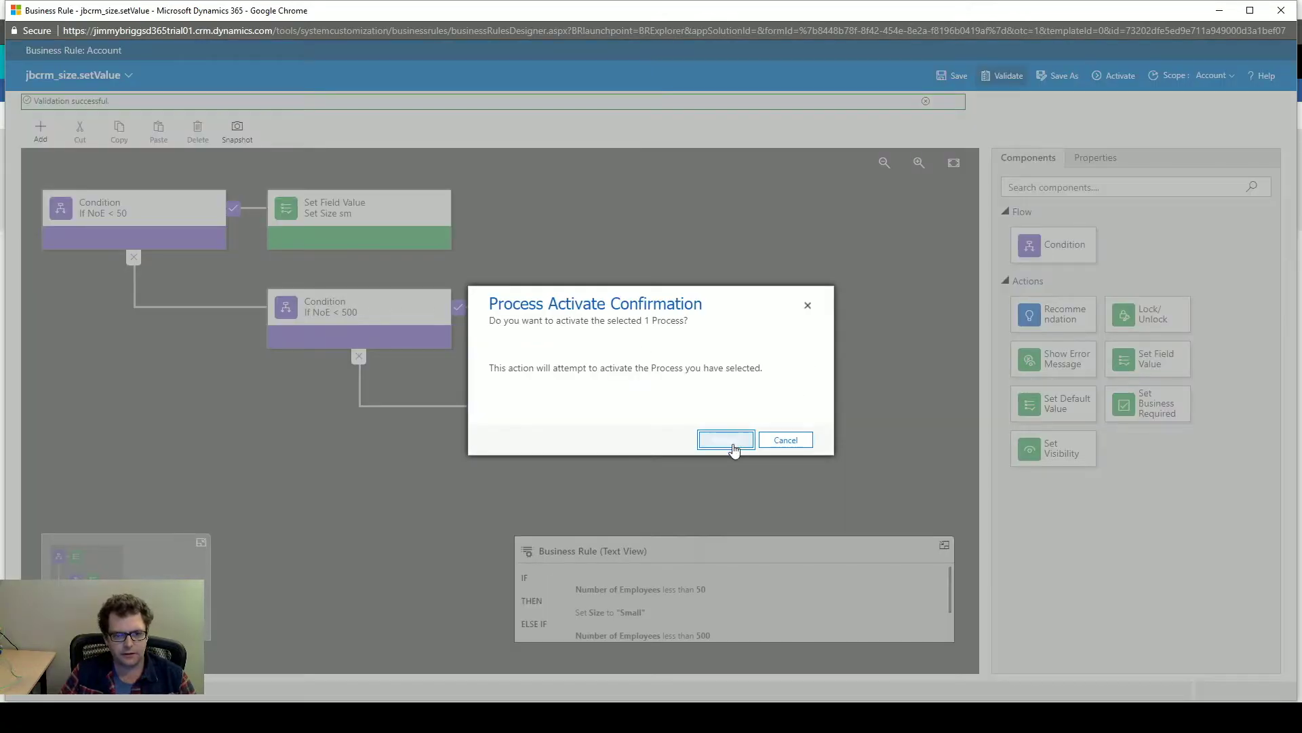
left_click(729, 441)
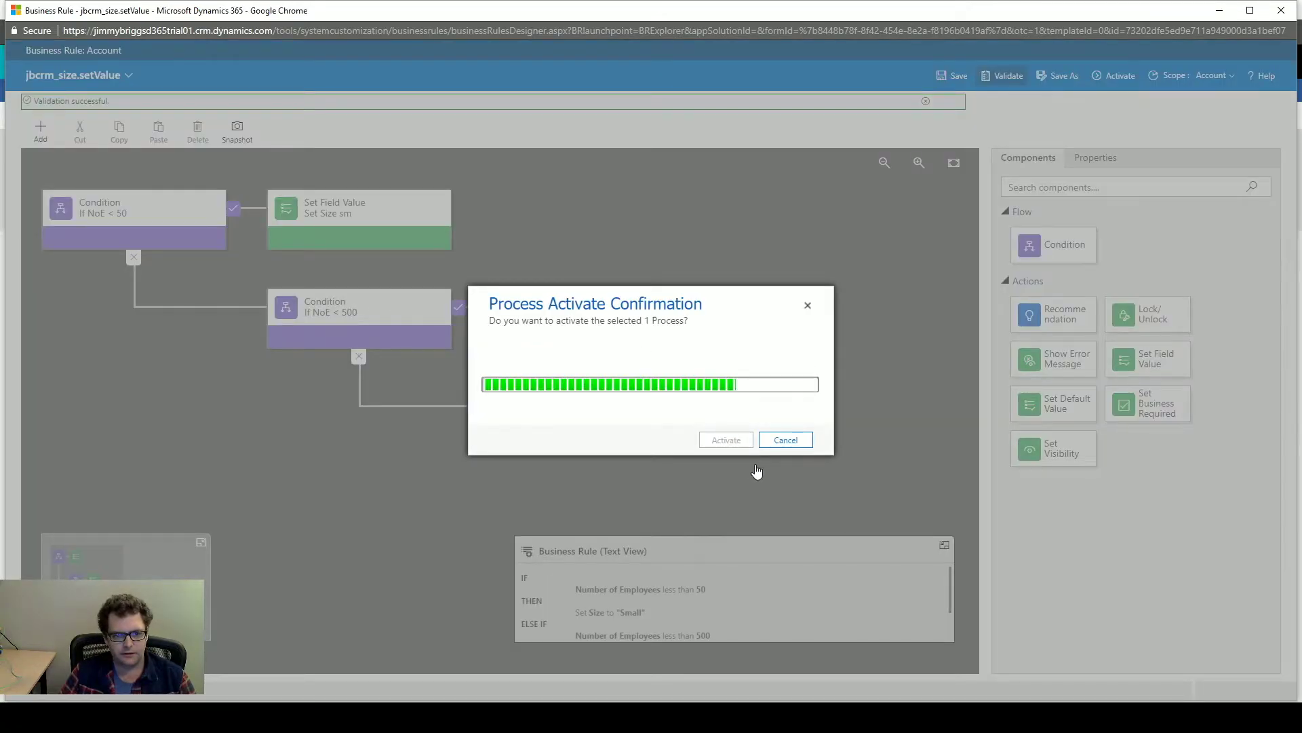
- Close the rule designer and Account form editor, and reopen the test account from Recent
left_click(1281, 10)
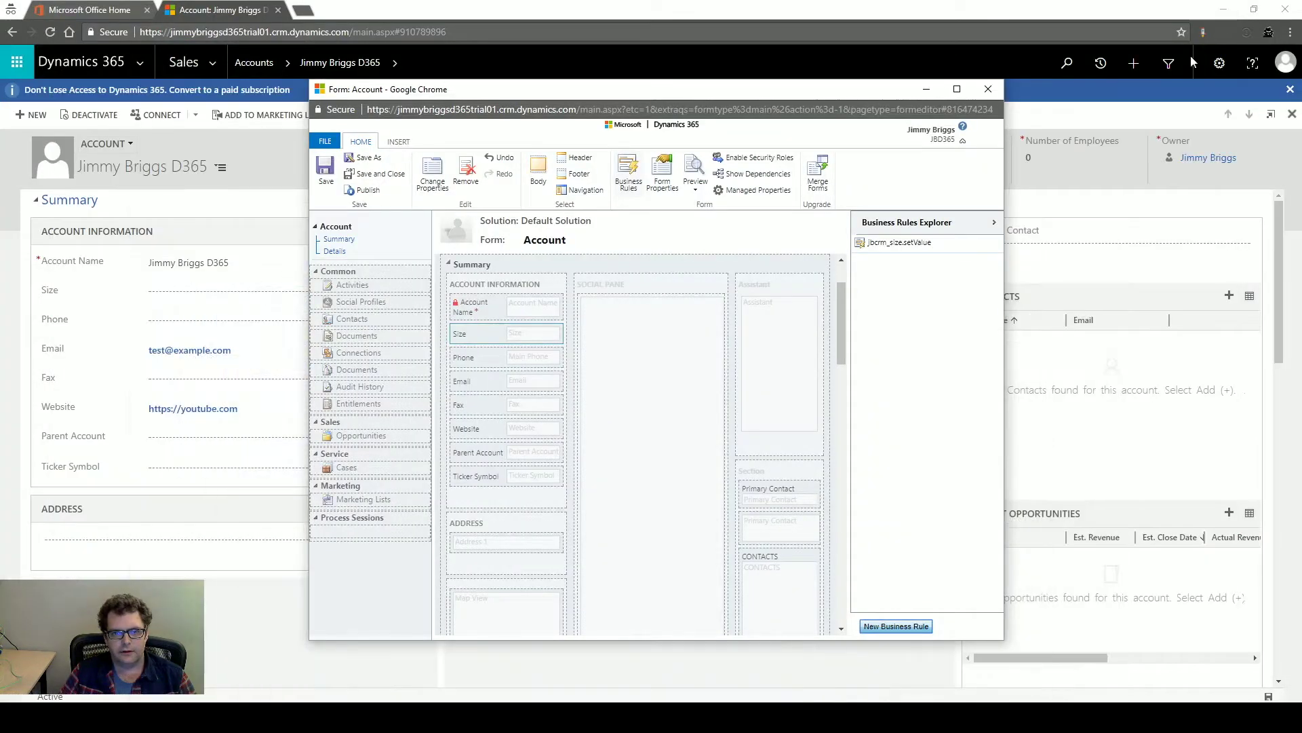
left_click(988, 89)
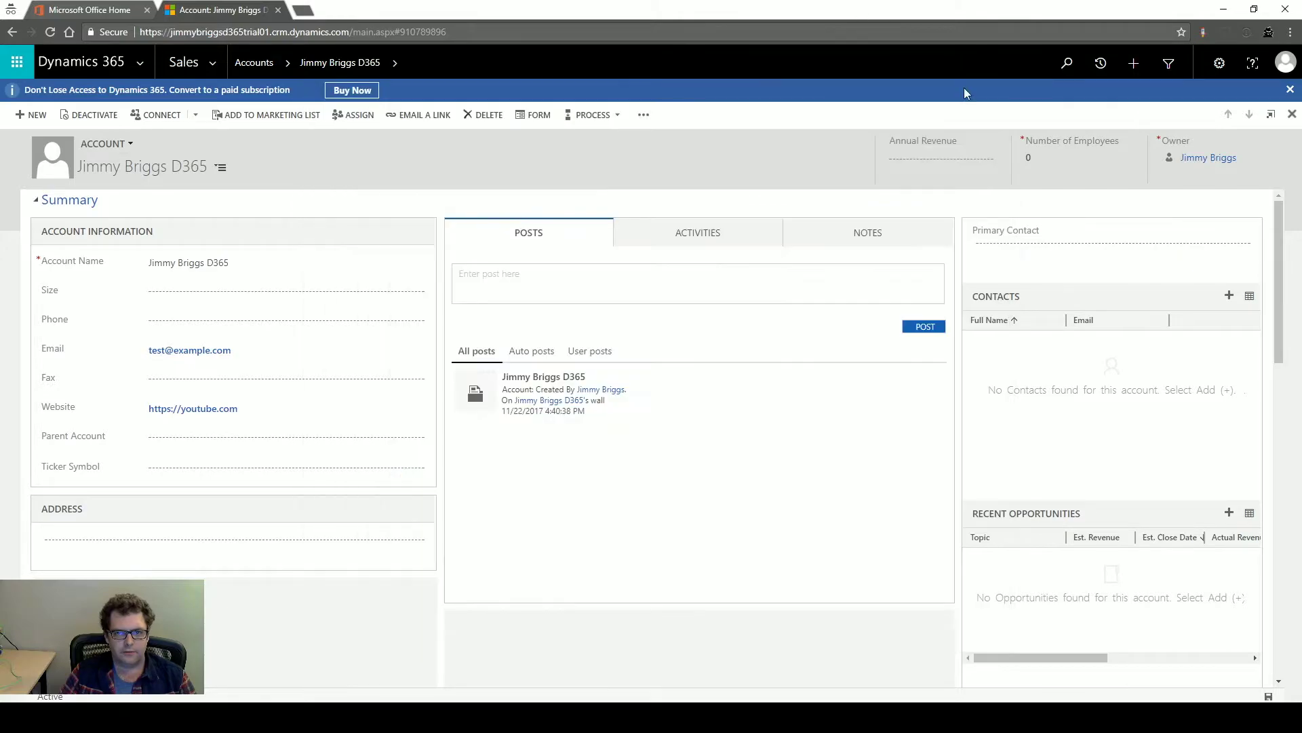
left_click(1101, 63)
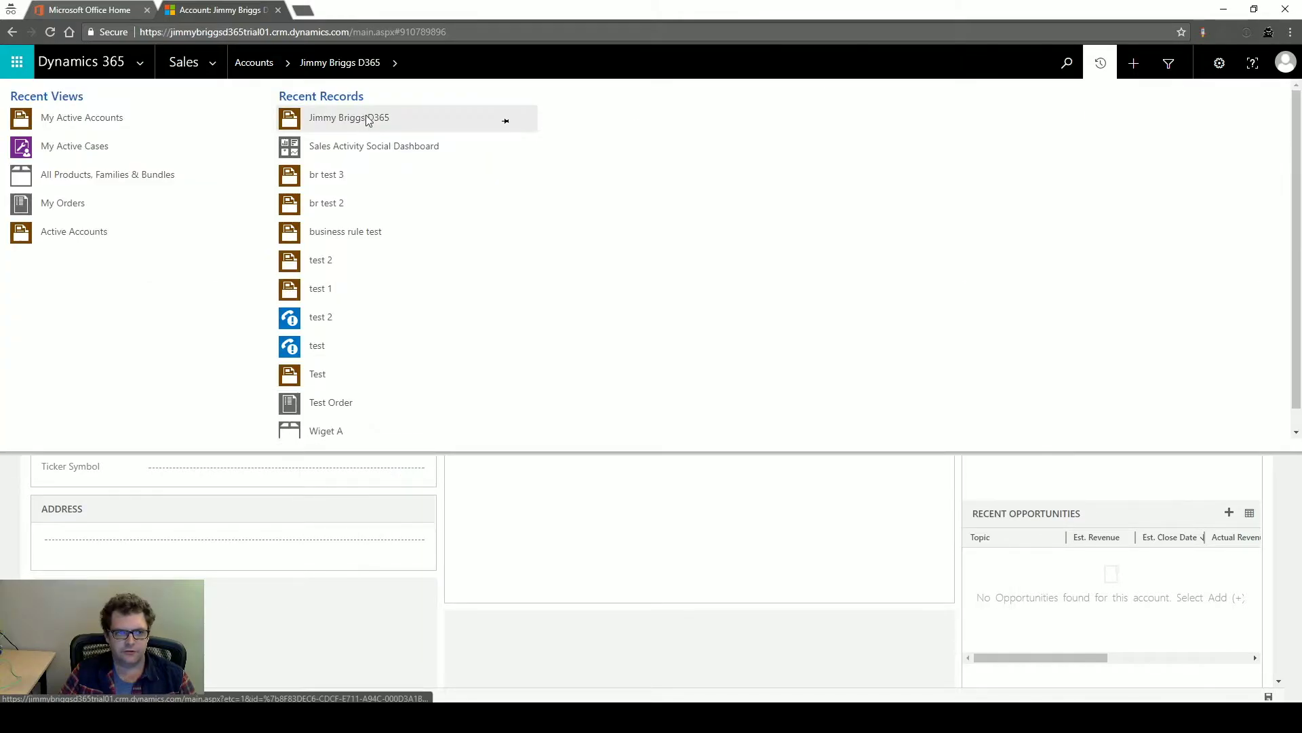
left_click(366, 118)
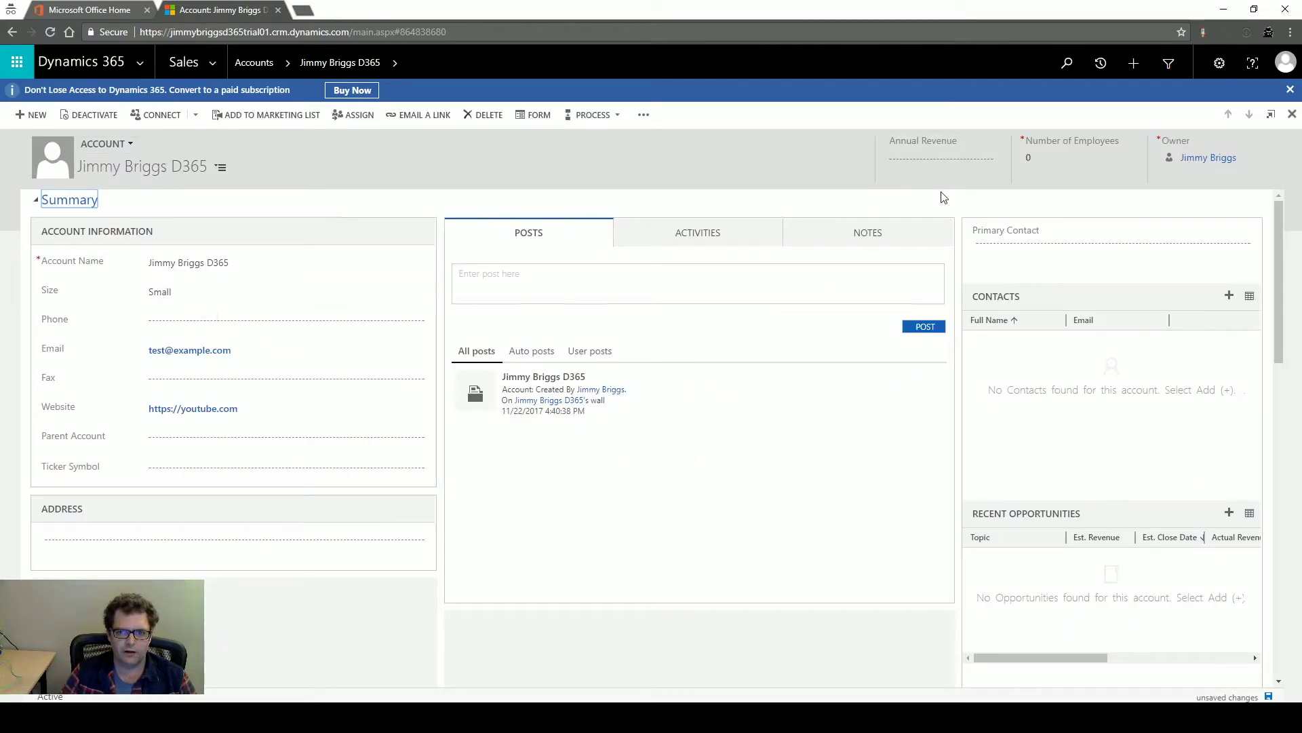
- Set Number of Employees to 501, then 150, and save the account
left_click(1046, 158)
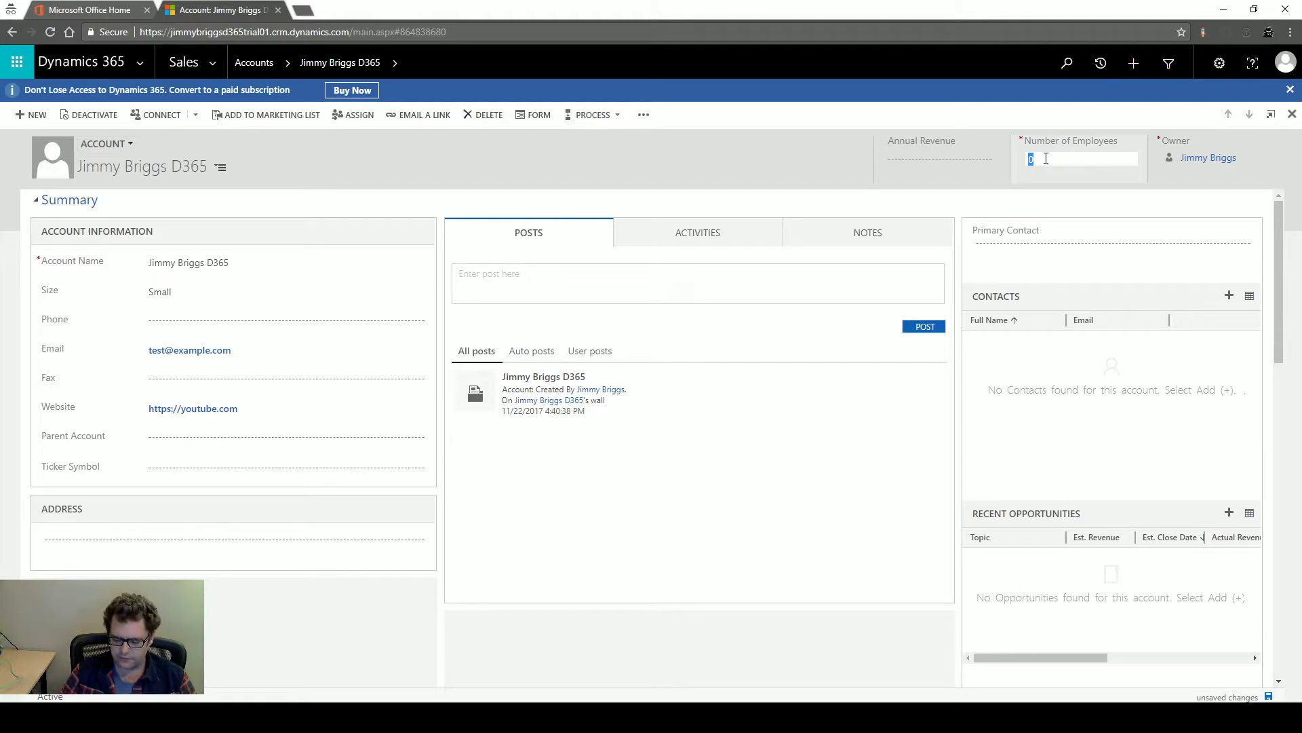
key("Return")
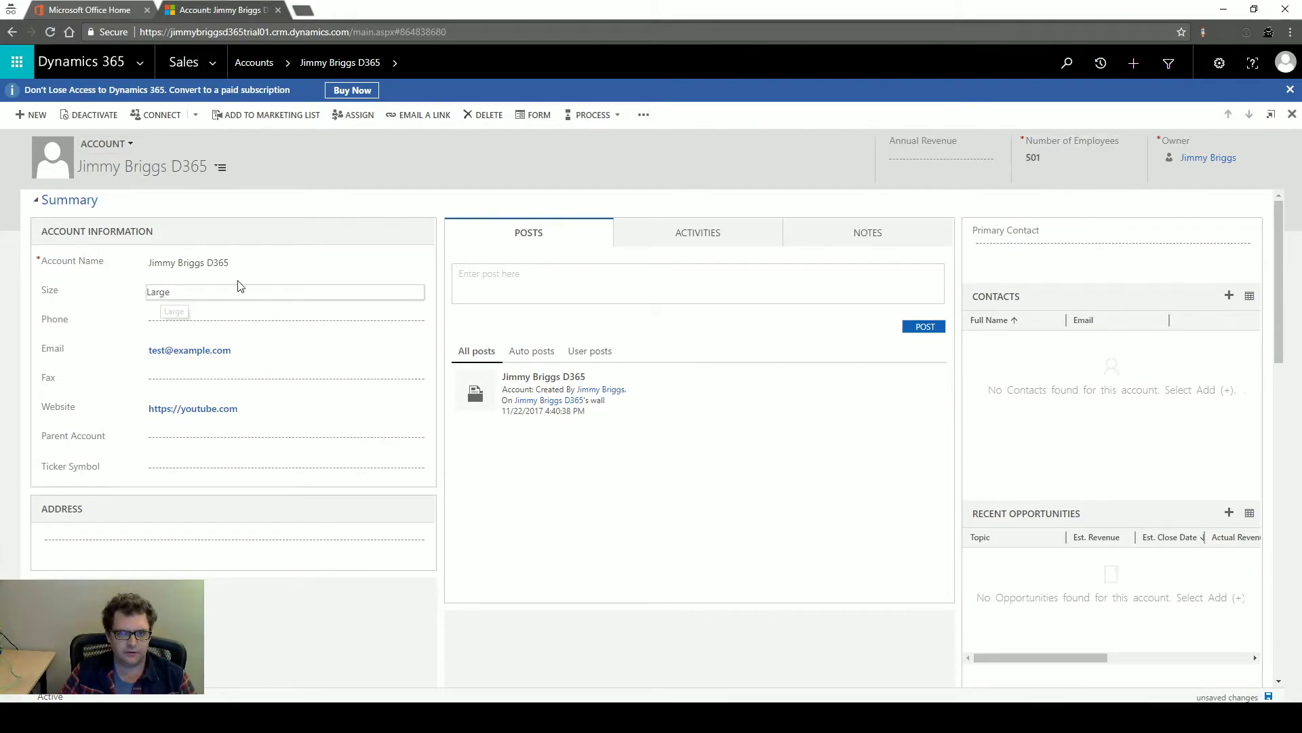
left_click(1088, 166)
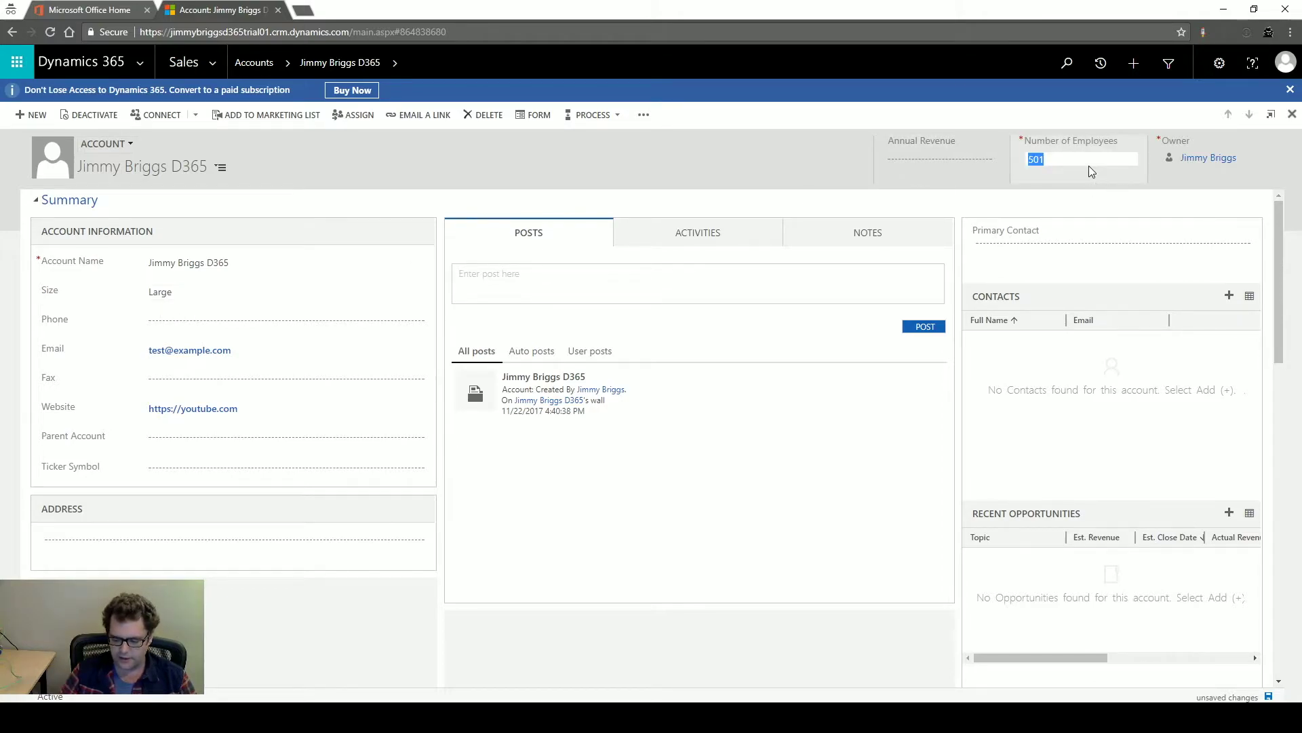
type("150")
key("Return")
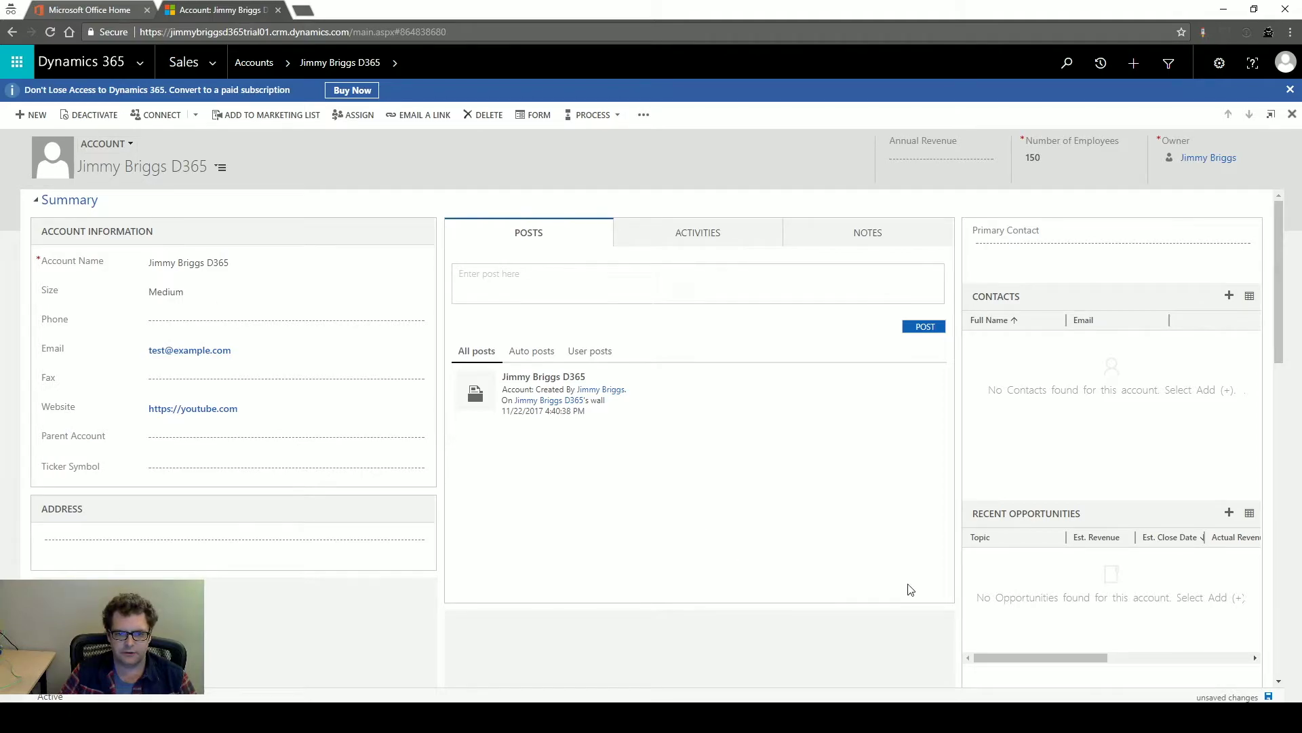
left_click(1267, 696)
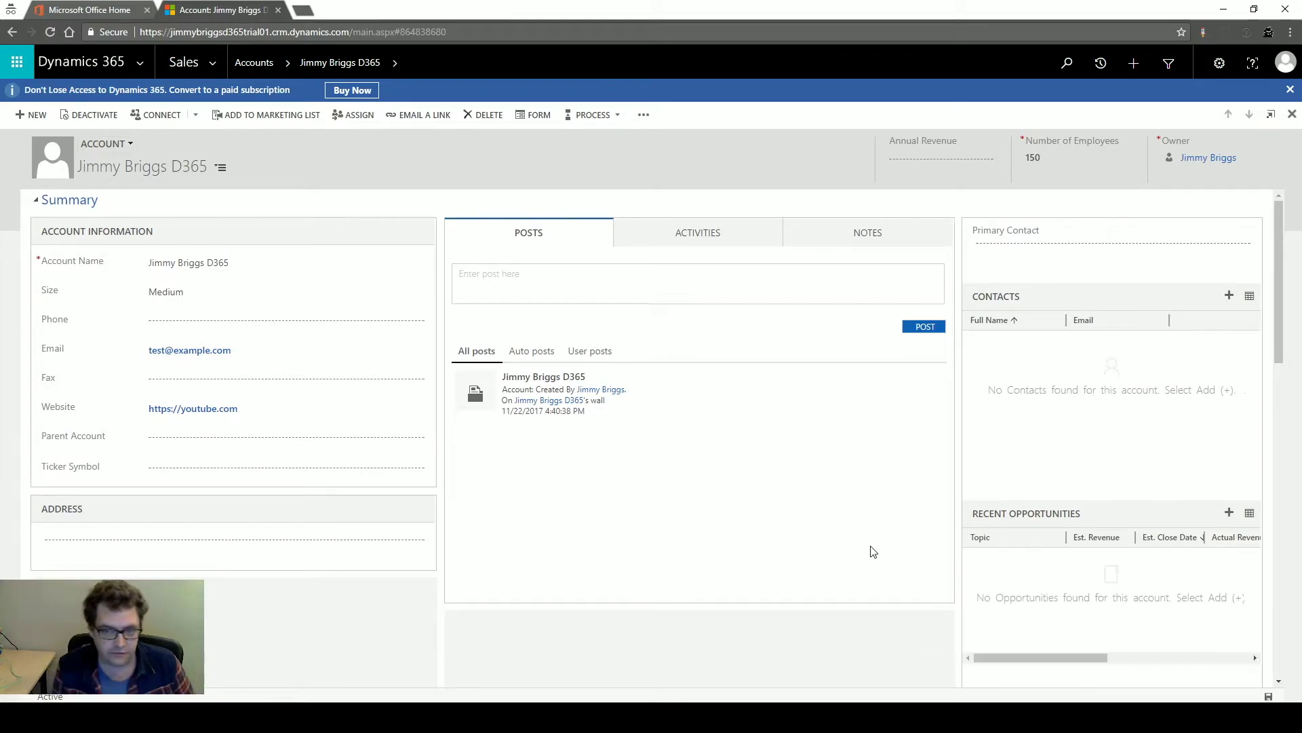
- Change Number of Employees back to 501 and save, with Size showing Large
left_click(1082, 167)
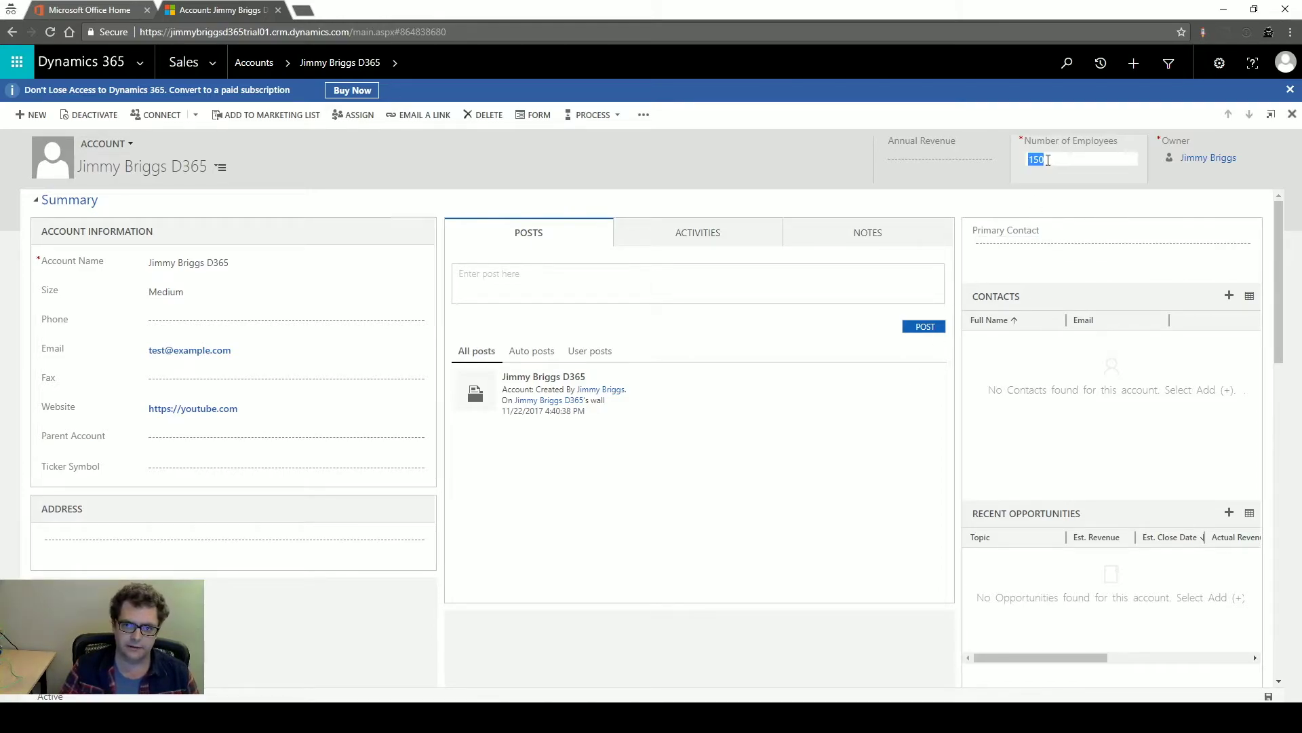
type("501")
left_click(880, 495)
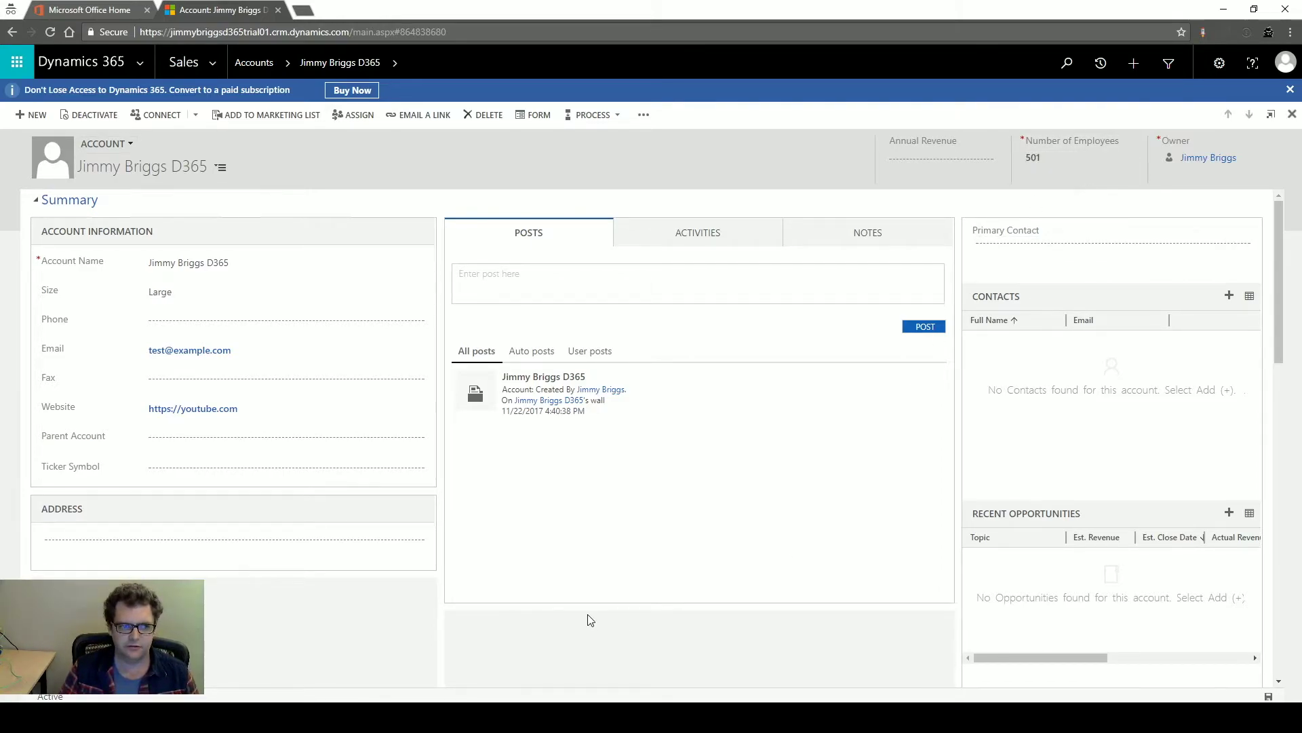
left_click(1268, 697)
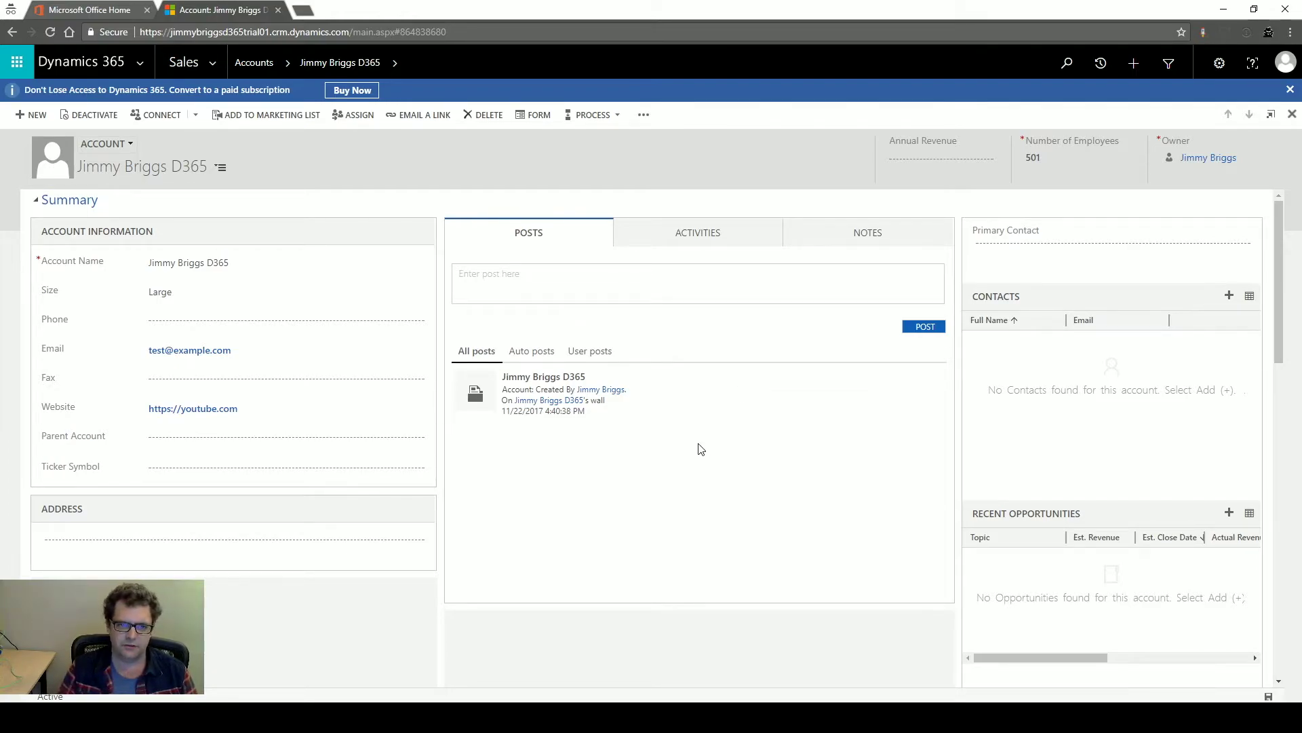
- Set Size to Small and save, then set it to Medium and save; both revert to Large
left_click(192, 297)
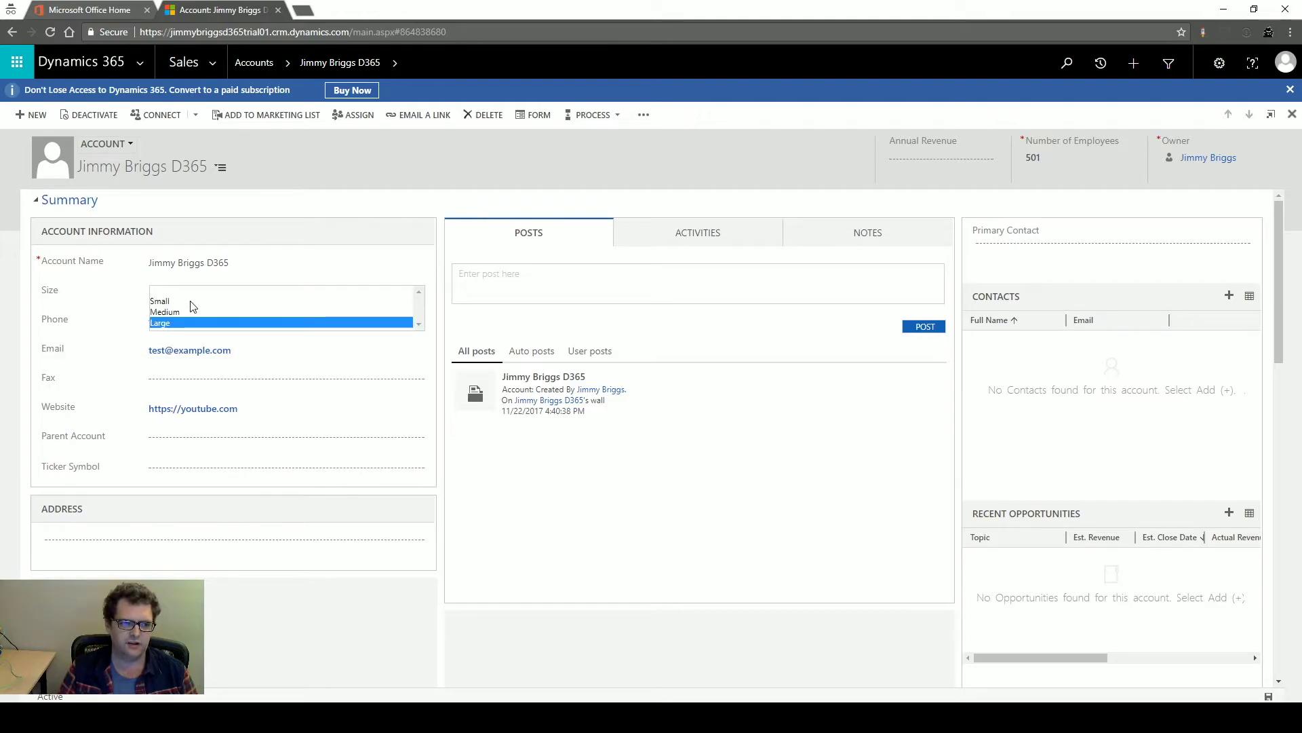
left_click(192, 306)
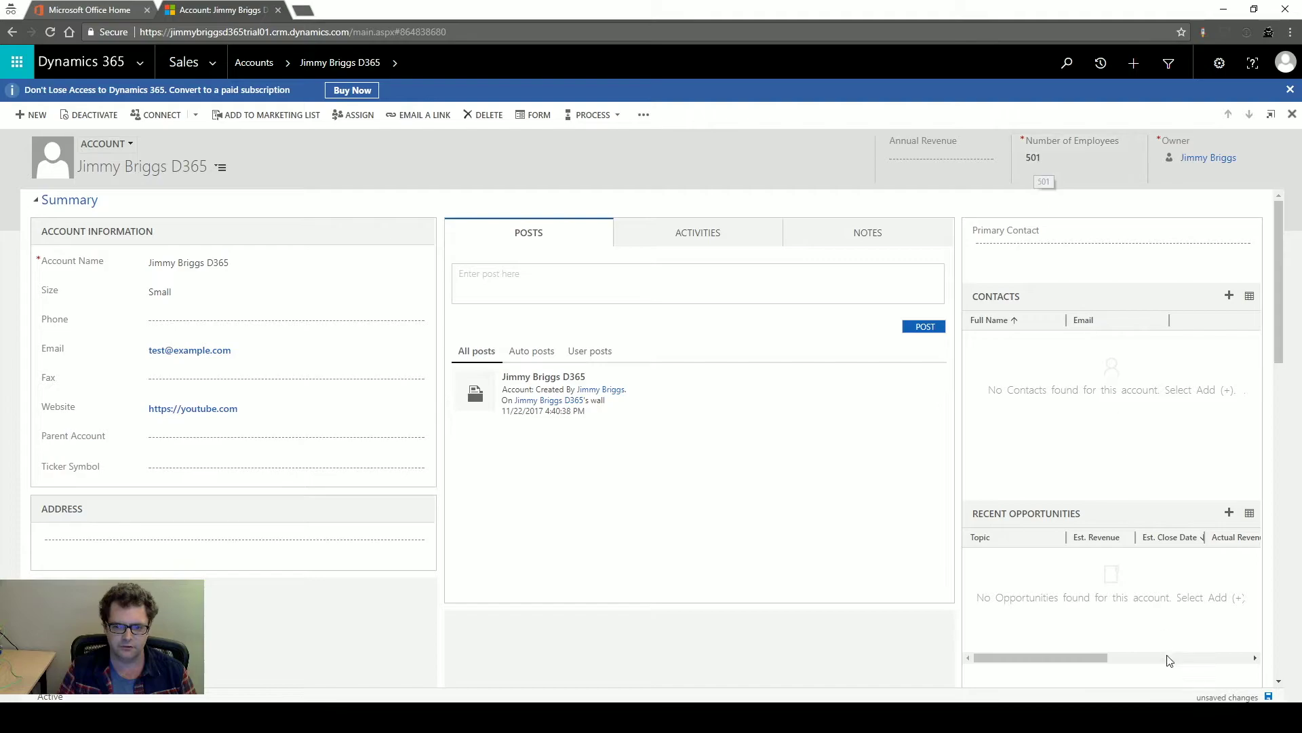
left_click(1268, 696)
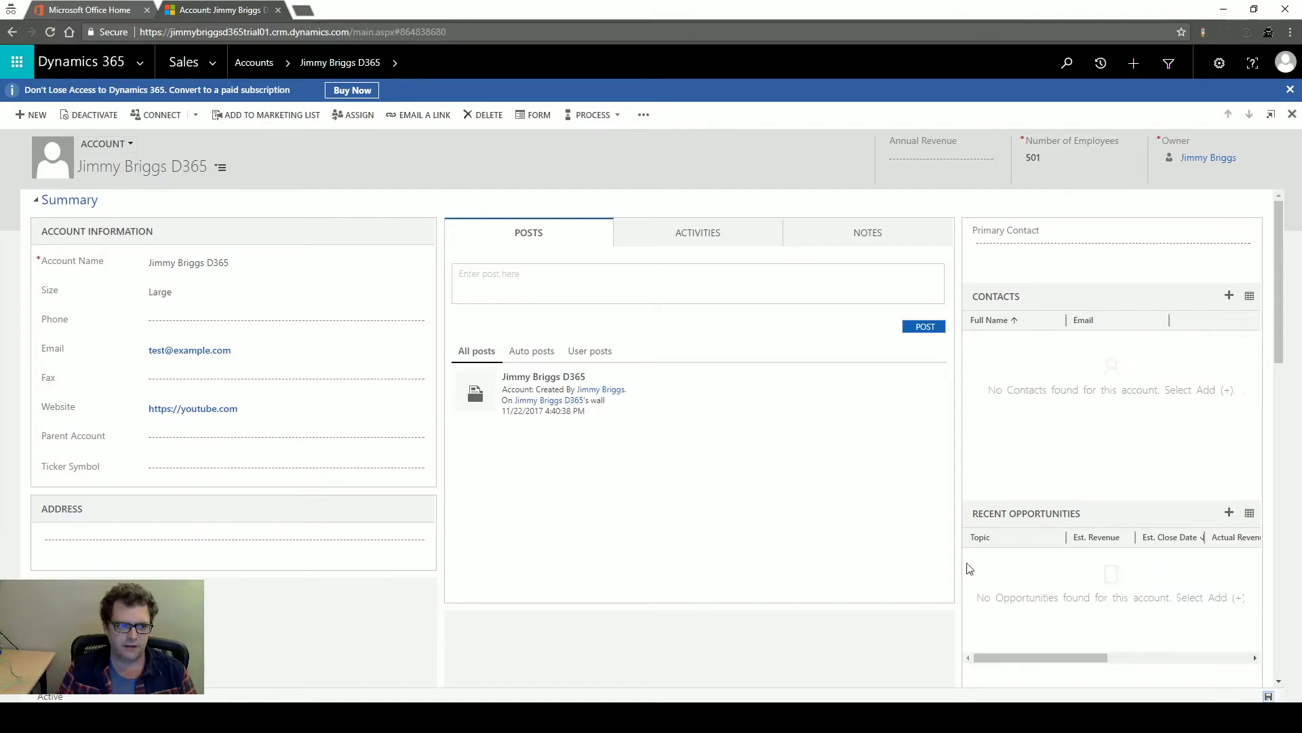
left_click(163, 304)
left_click(171, 307)
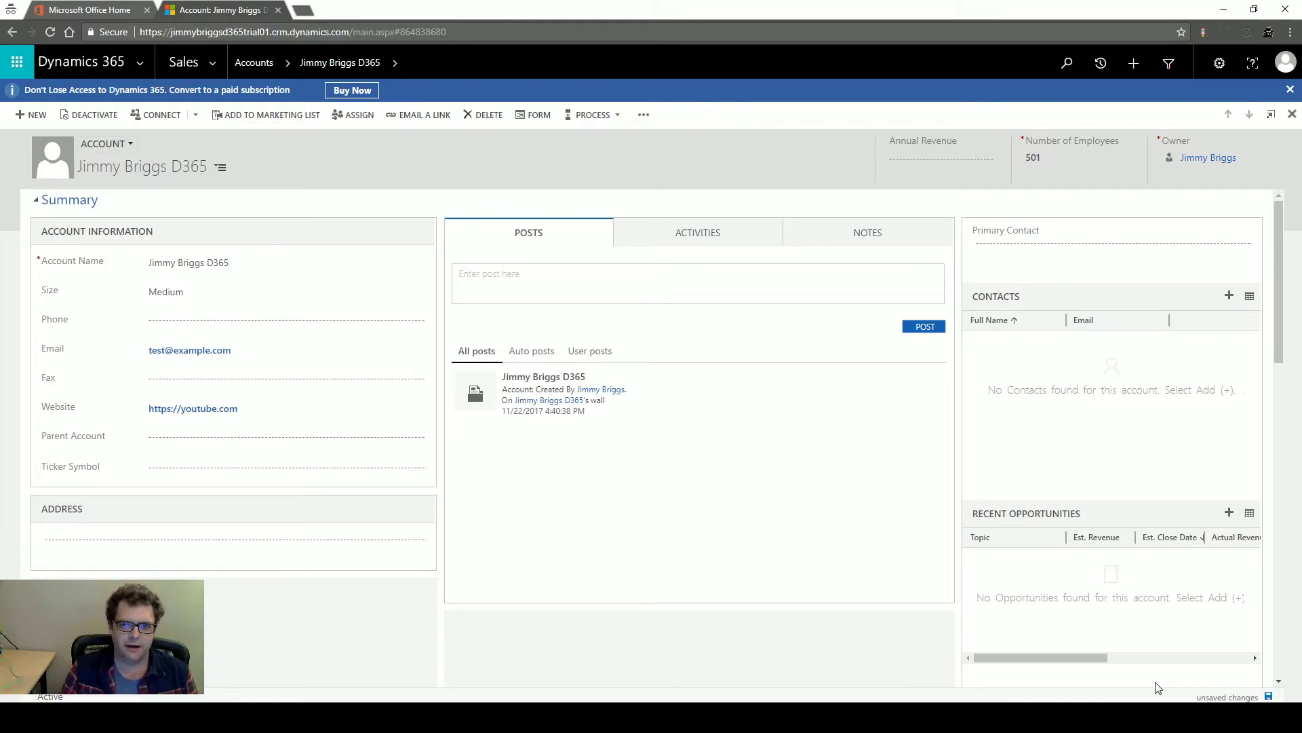
left_click(1268, 696)
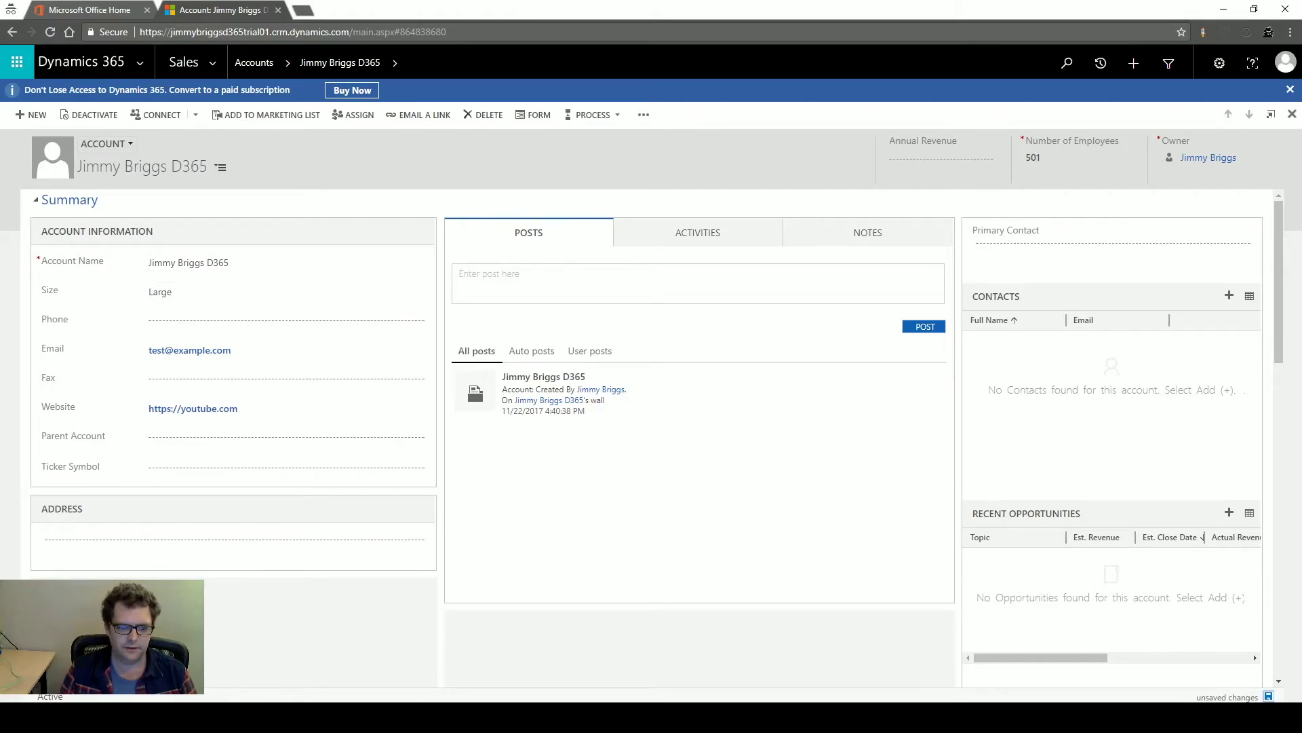
- In the Account form editor, mark the Size field as read-only, then publish the customizations
mouse_move(513, 689)
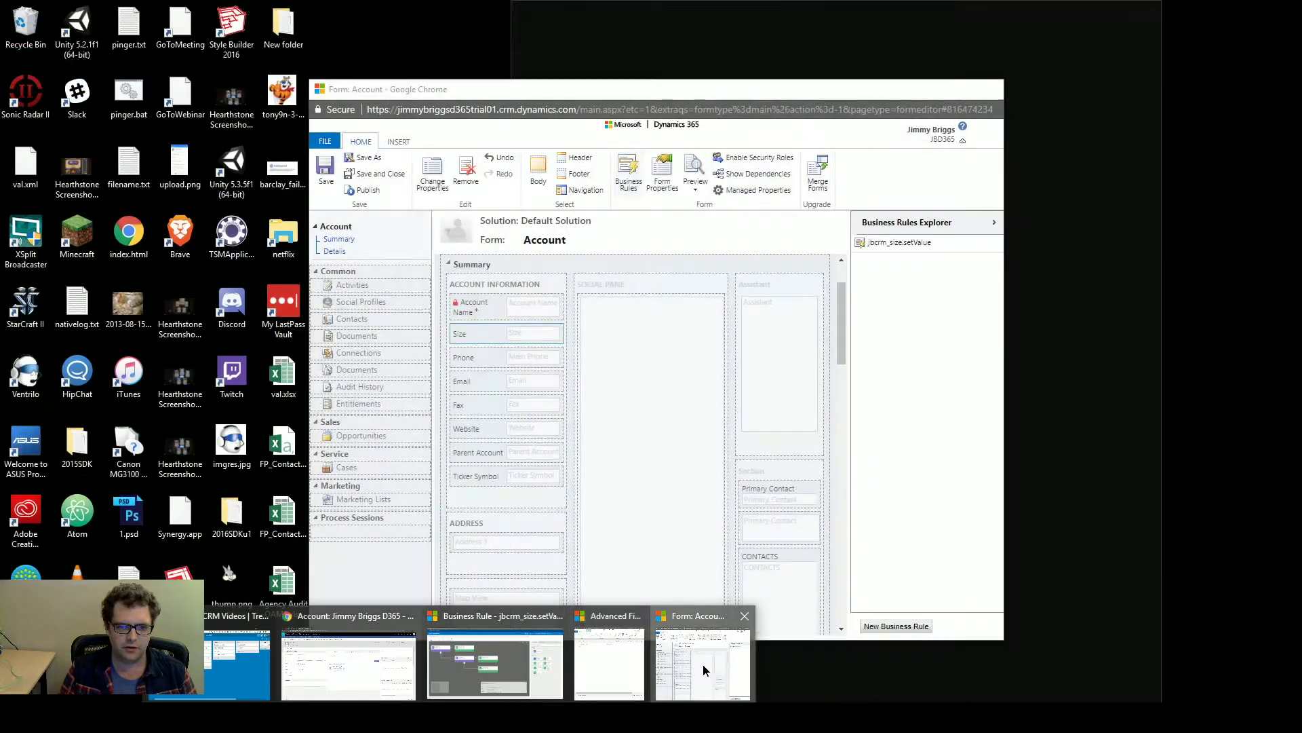
left_click(703, 664)
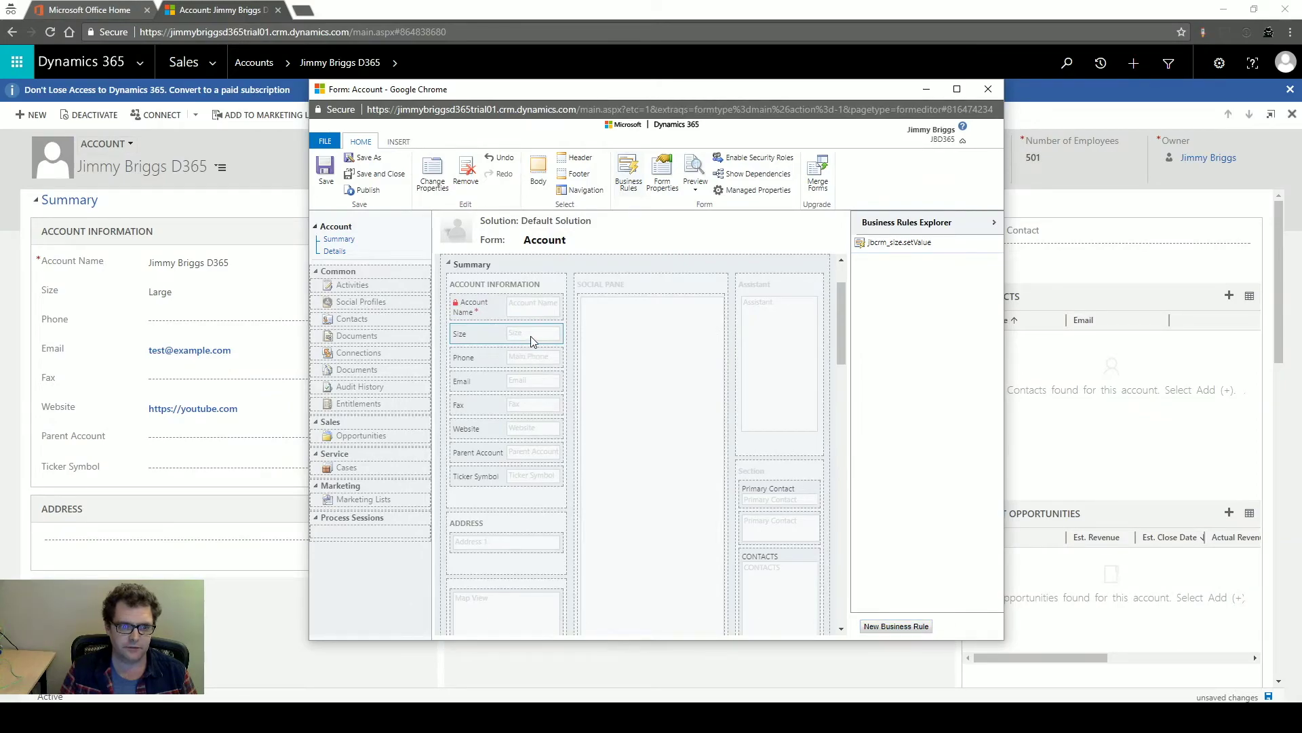
left_click(535, 175)
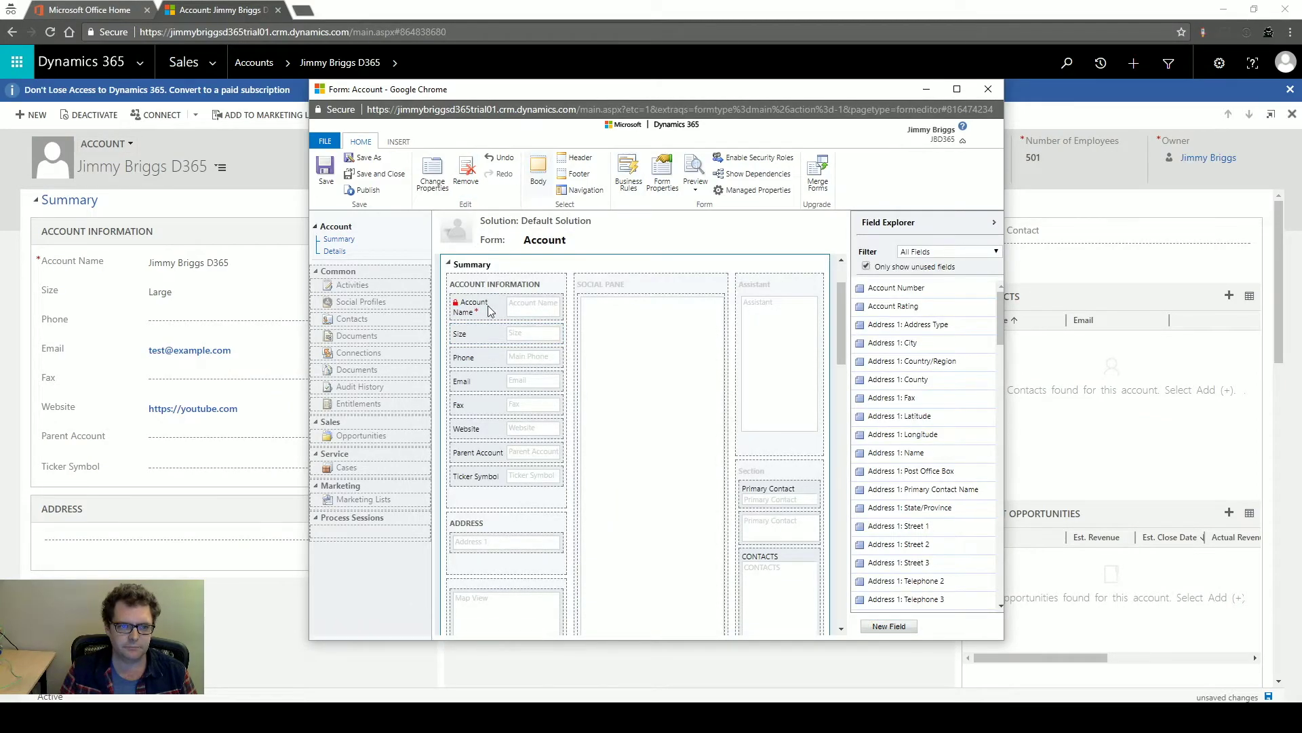
left_click(430, 175)
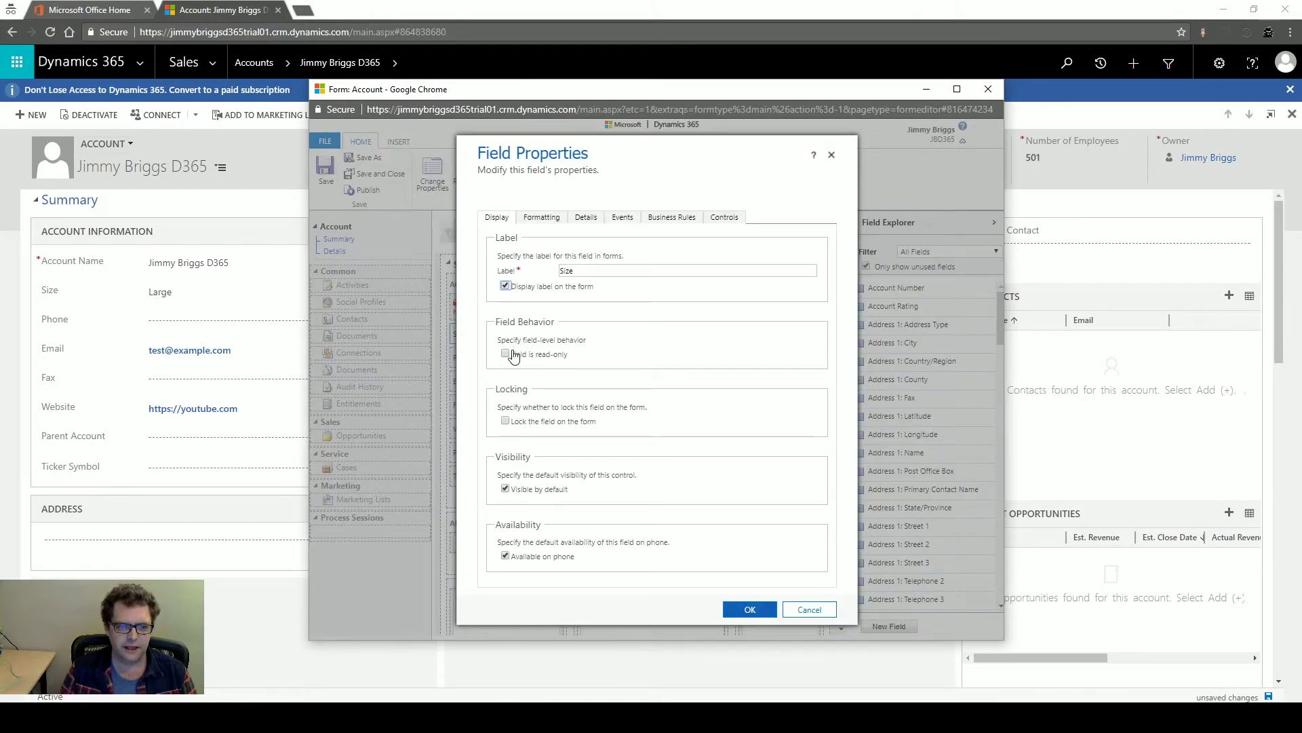
left_click(505, 353)
left_click(739, 613)
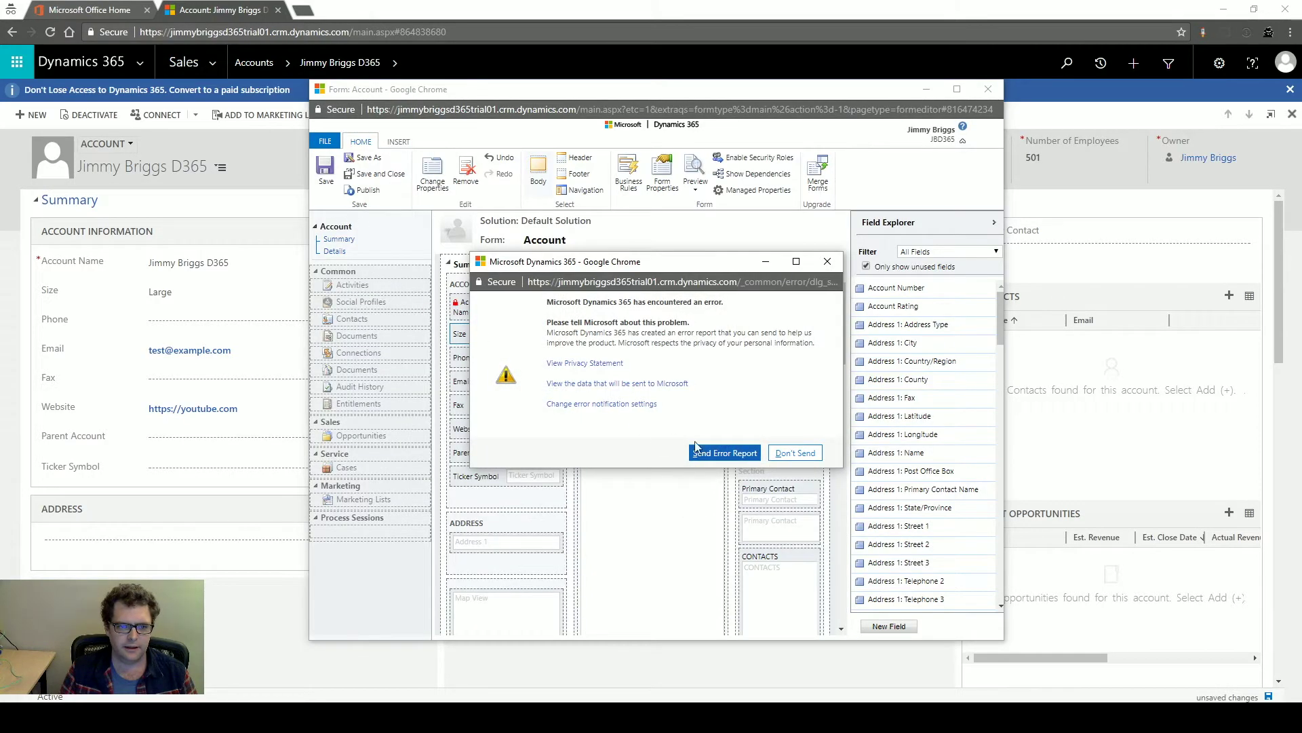
left_click(744, 454)
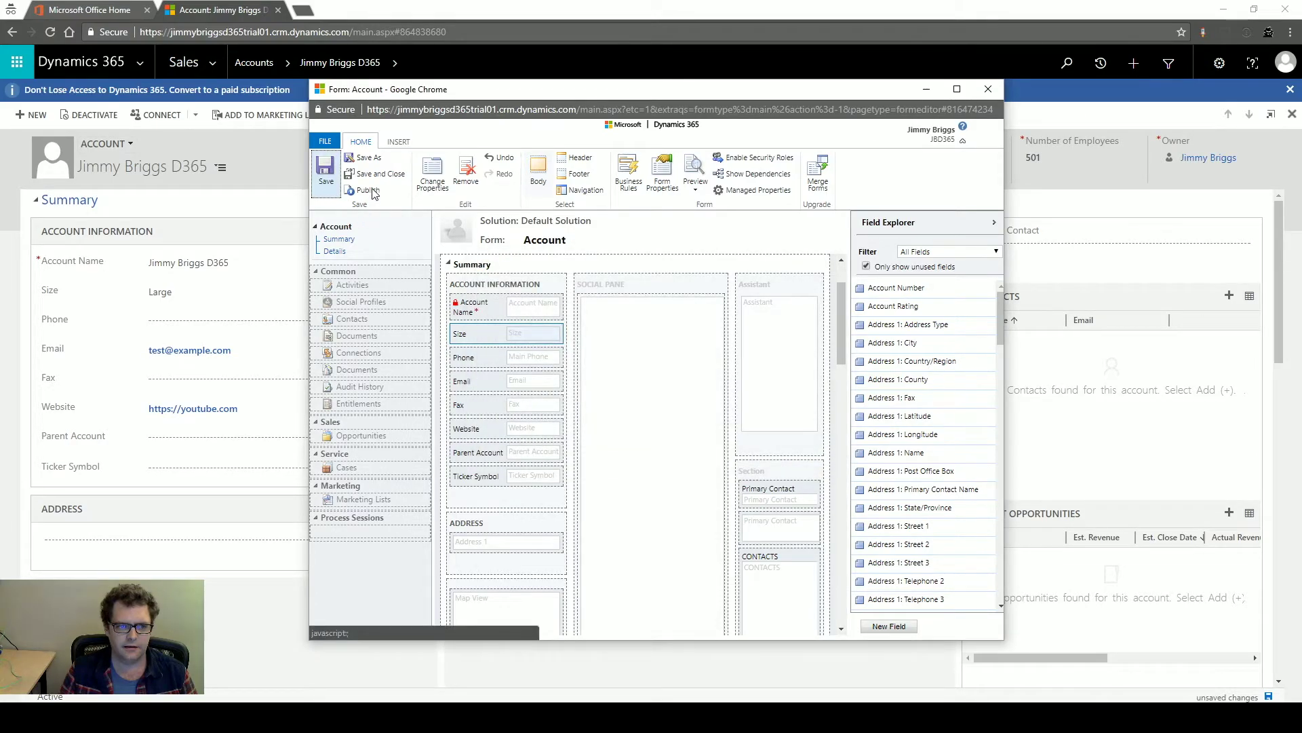
left_click(370, 192)
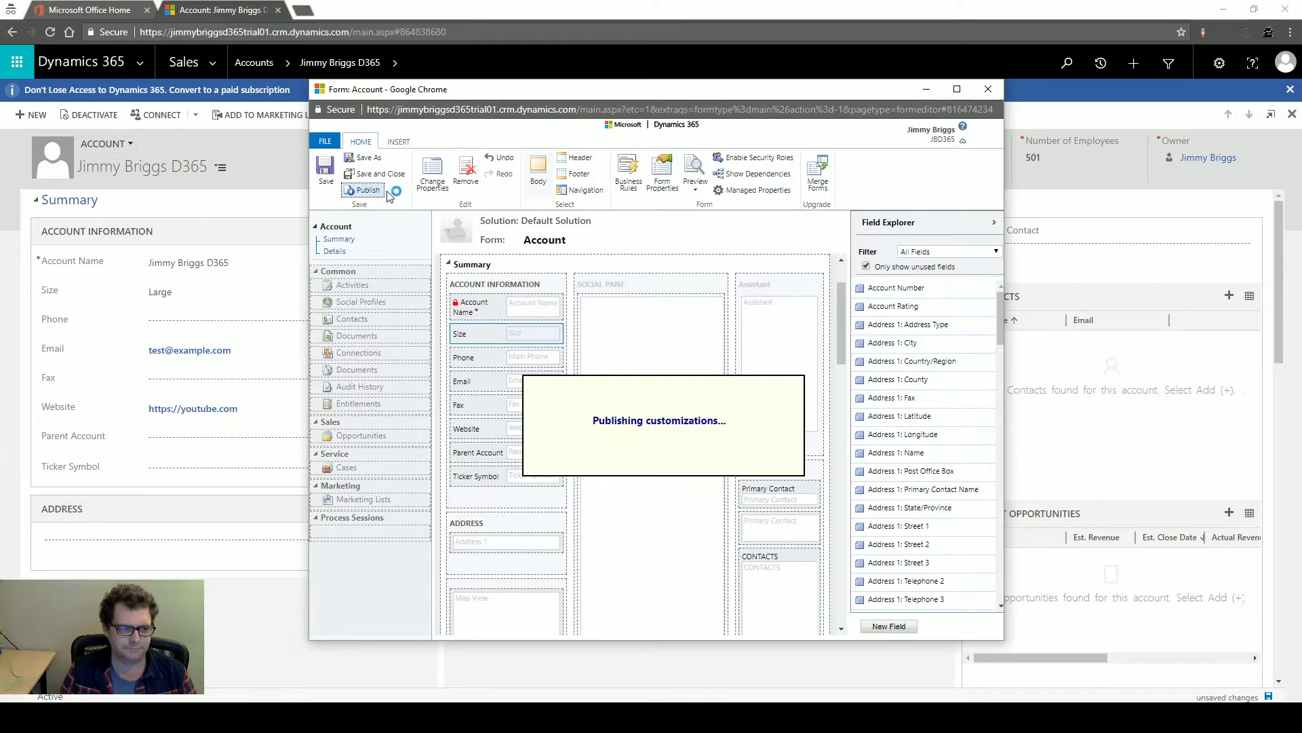
- Reload the account, set Number of Employees to 150 and save, so Size becomes Medium
left_click(1101, 63)
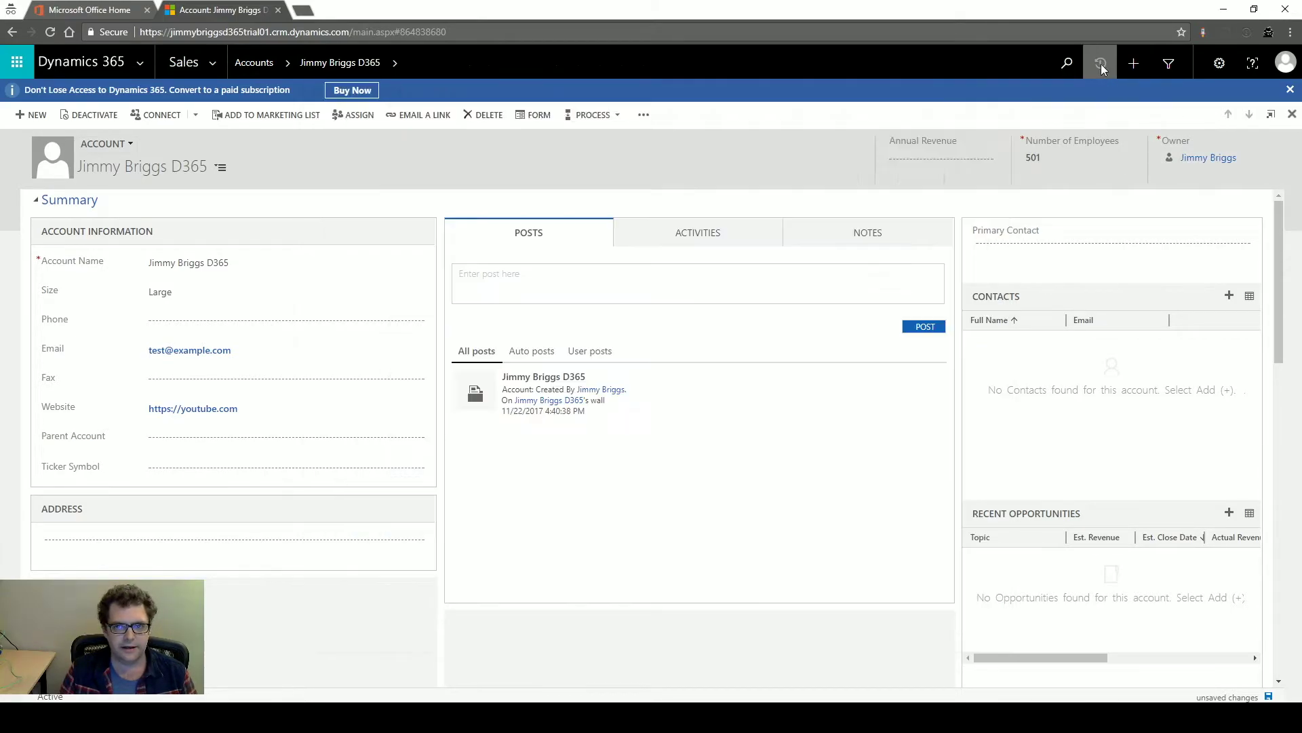
left_click(418, 119)
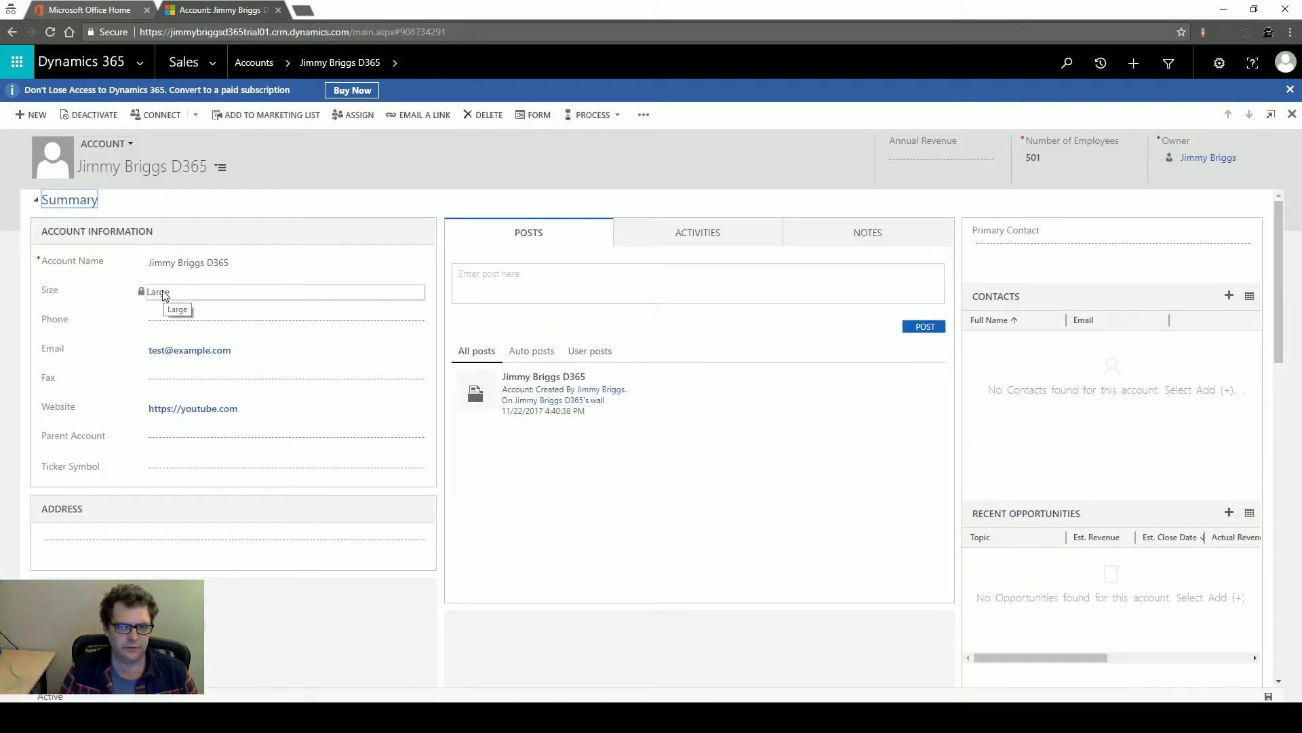
left_click(229, 293)
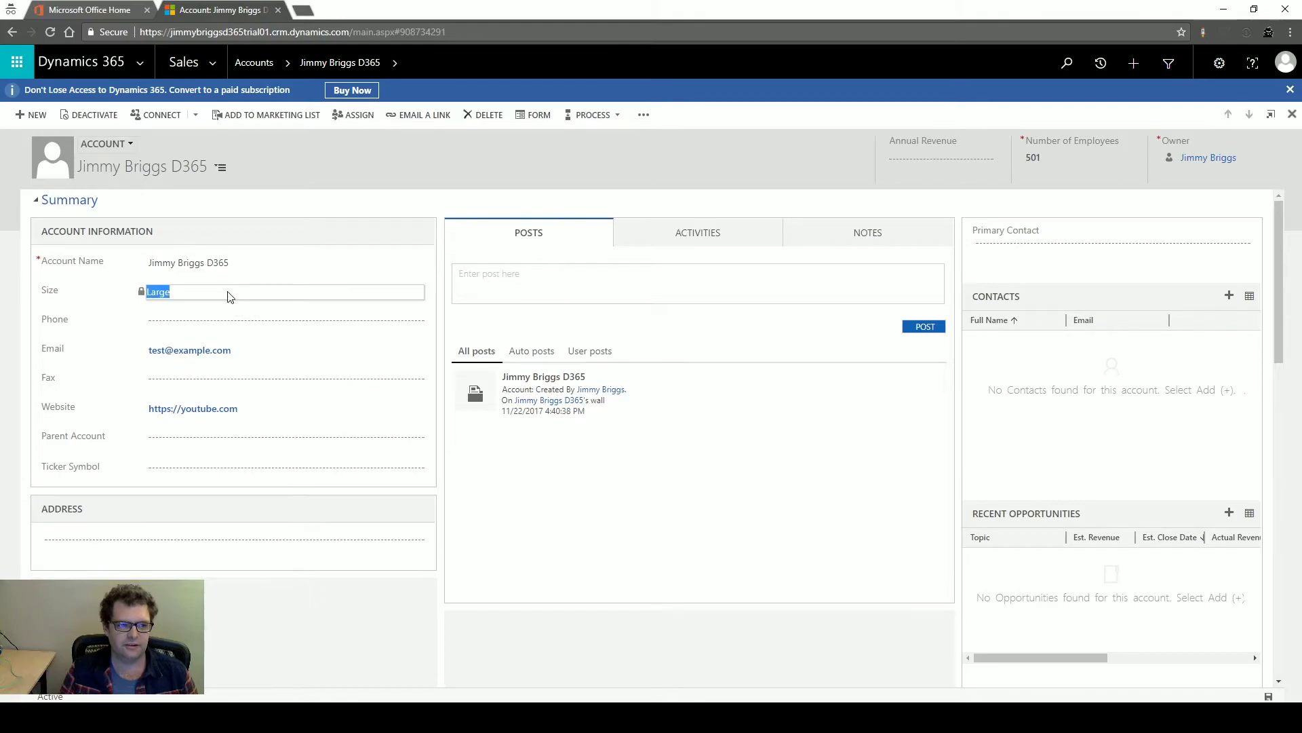
left_click(1062, 157)
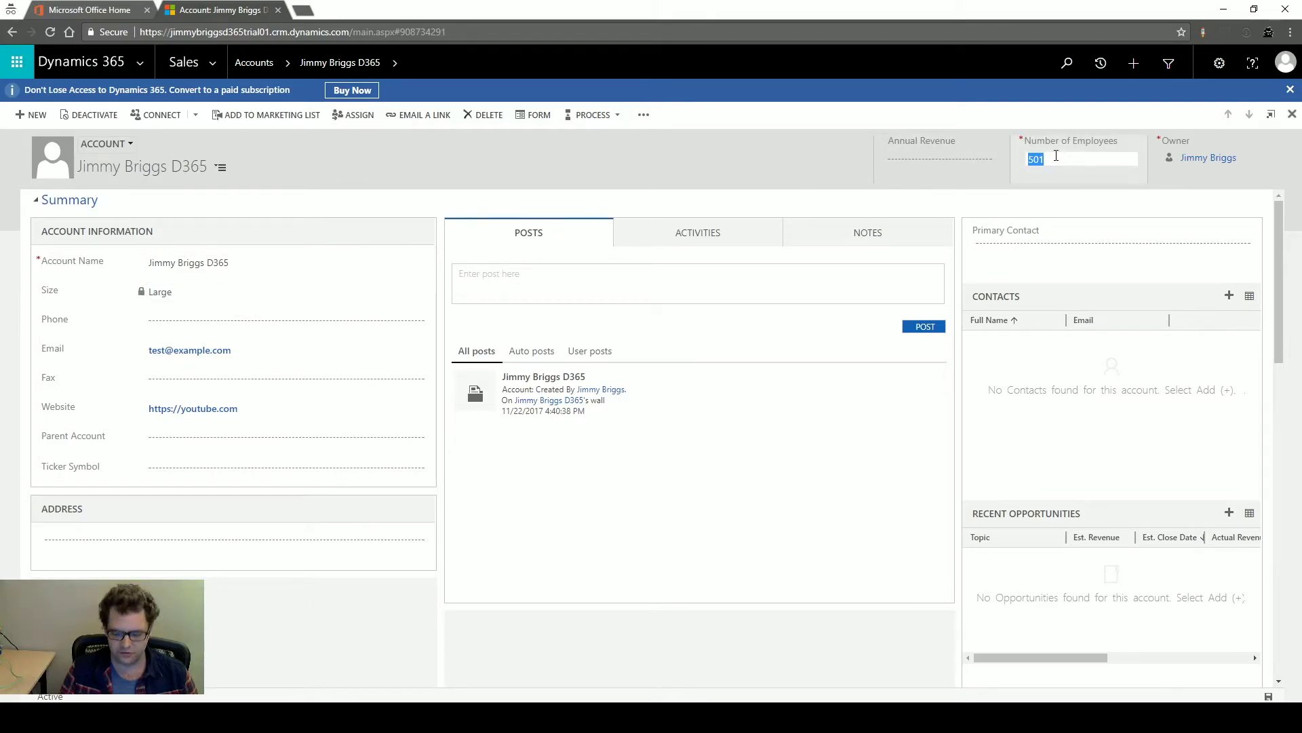
type("150")
left_click(779, 476)
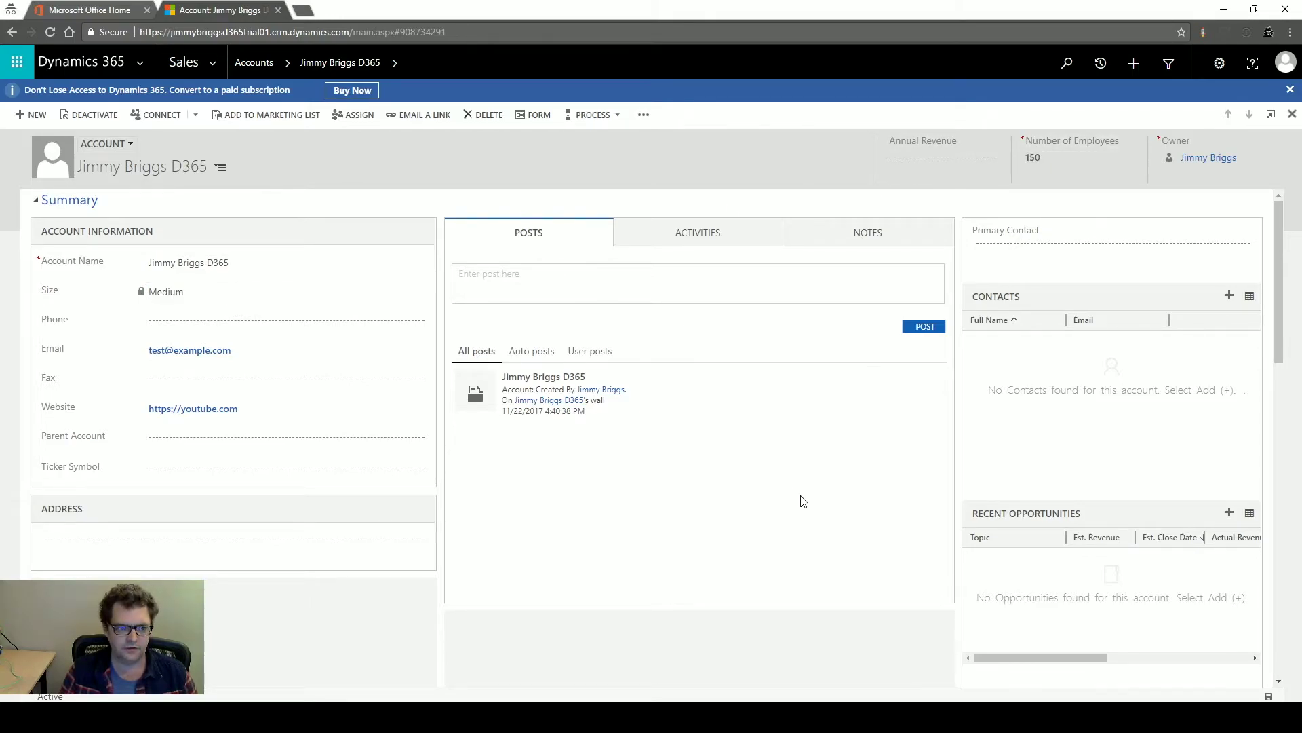
left_click(1267, 696)
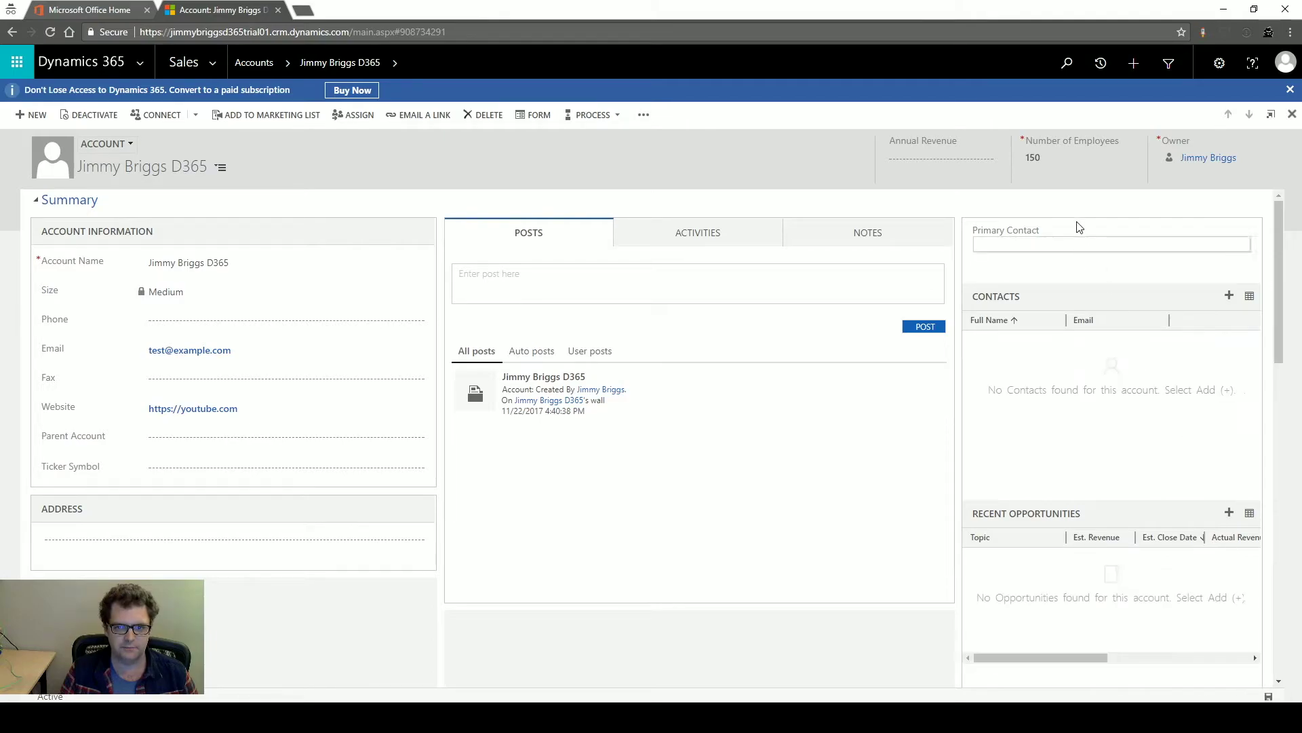
- Change Number of Employees to 40 and save, so Size becomes Small
left_click(1060, 159)
type("40")
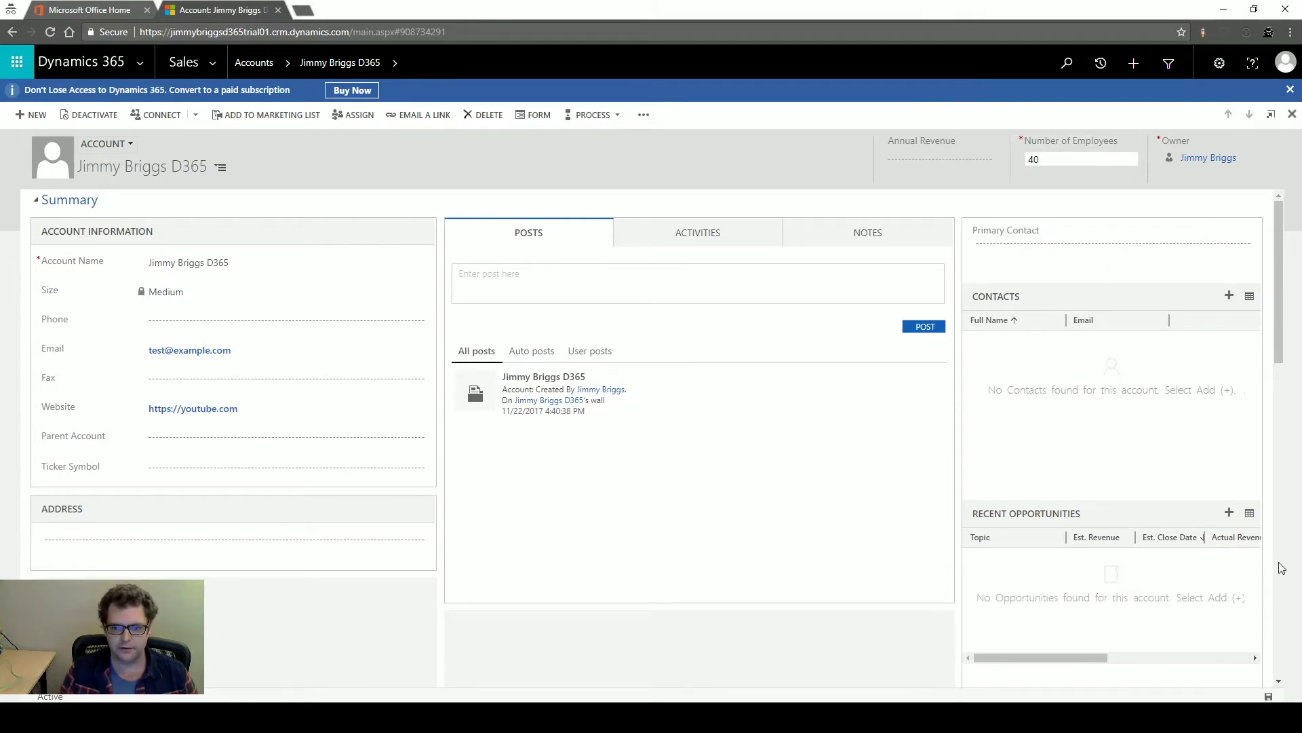
left_click(1268, 696)
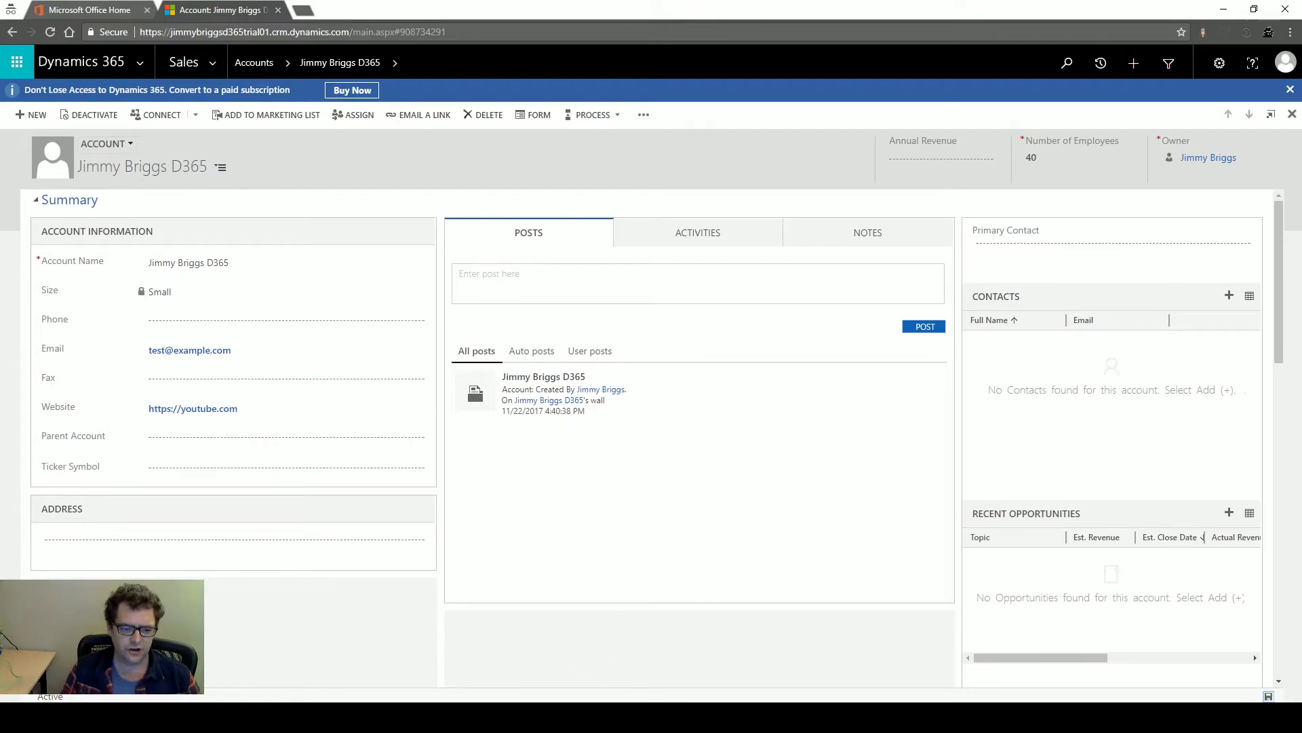
- Review the employee thresholds in the business rule designer, then minimize it
left_click(497, 654)
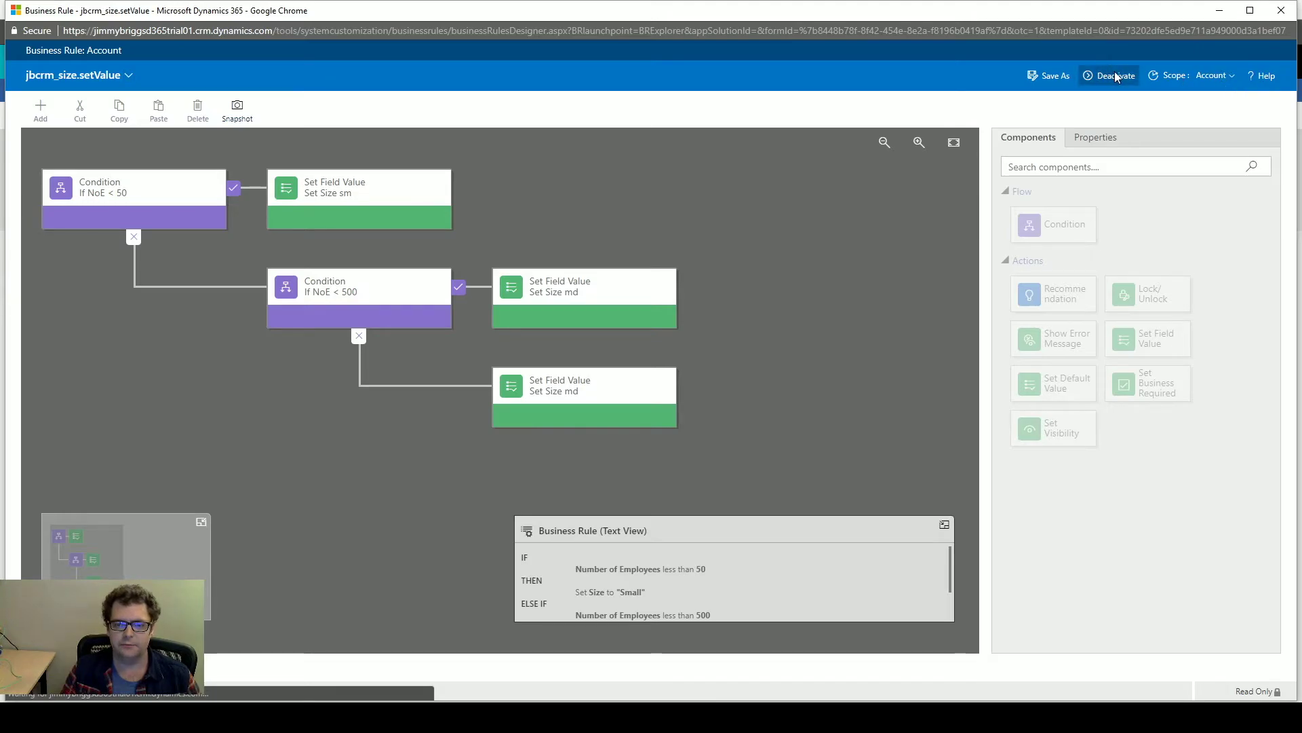
left_click(1219, 10)
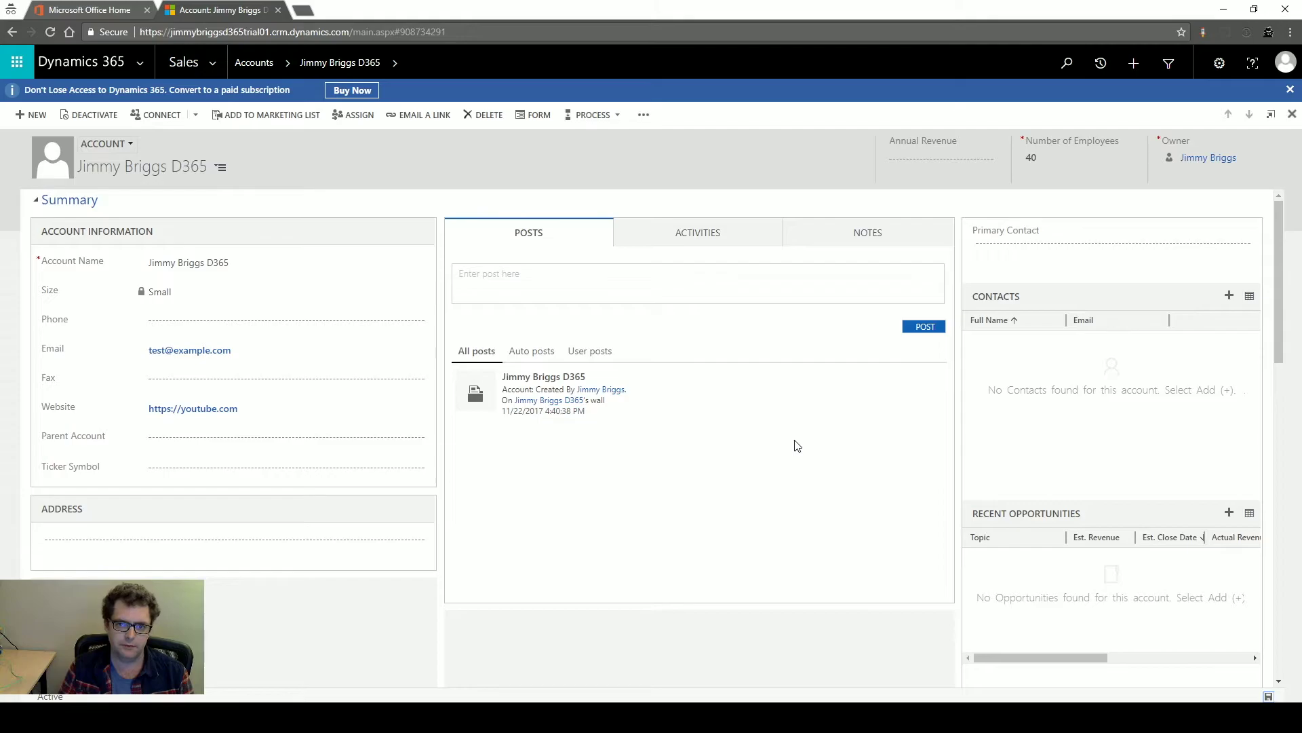
- In Advanced Find, add Number of Employees and Size columns and show the accounts results
left_click(1168, 63)
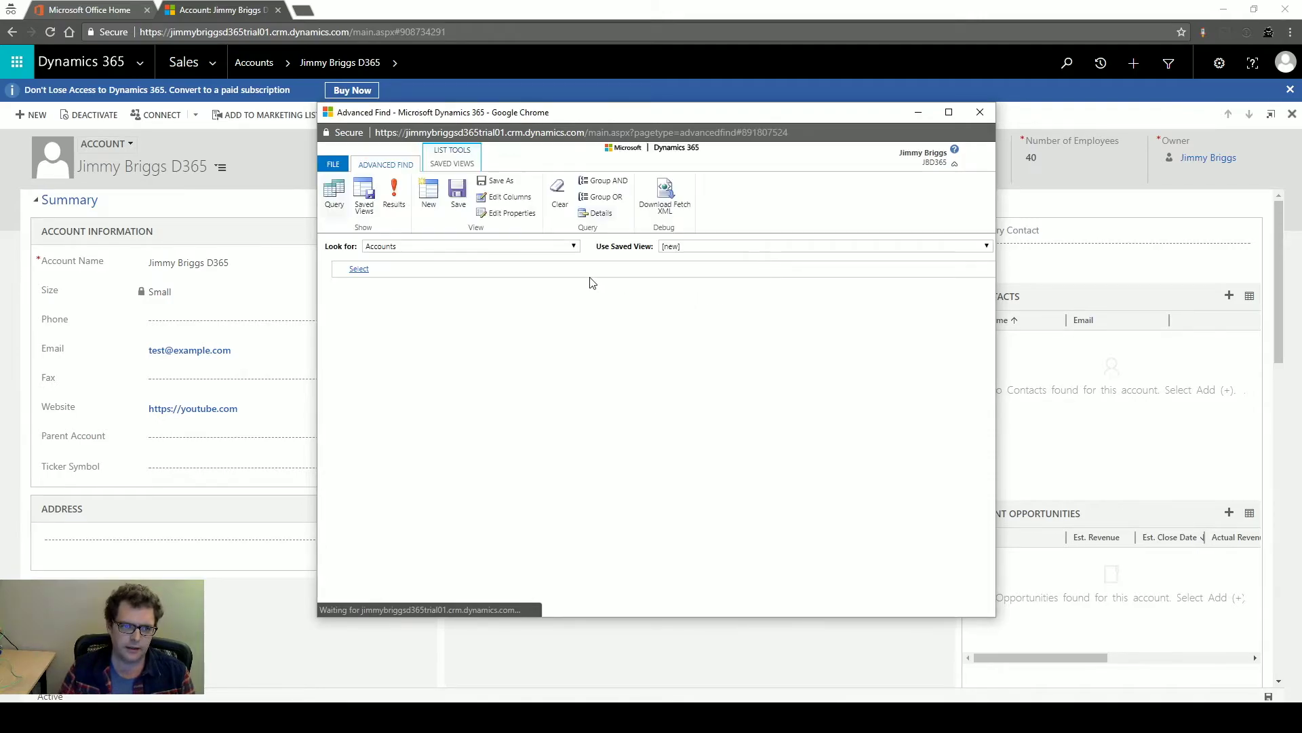
left_click(507, 197)
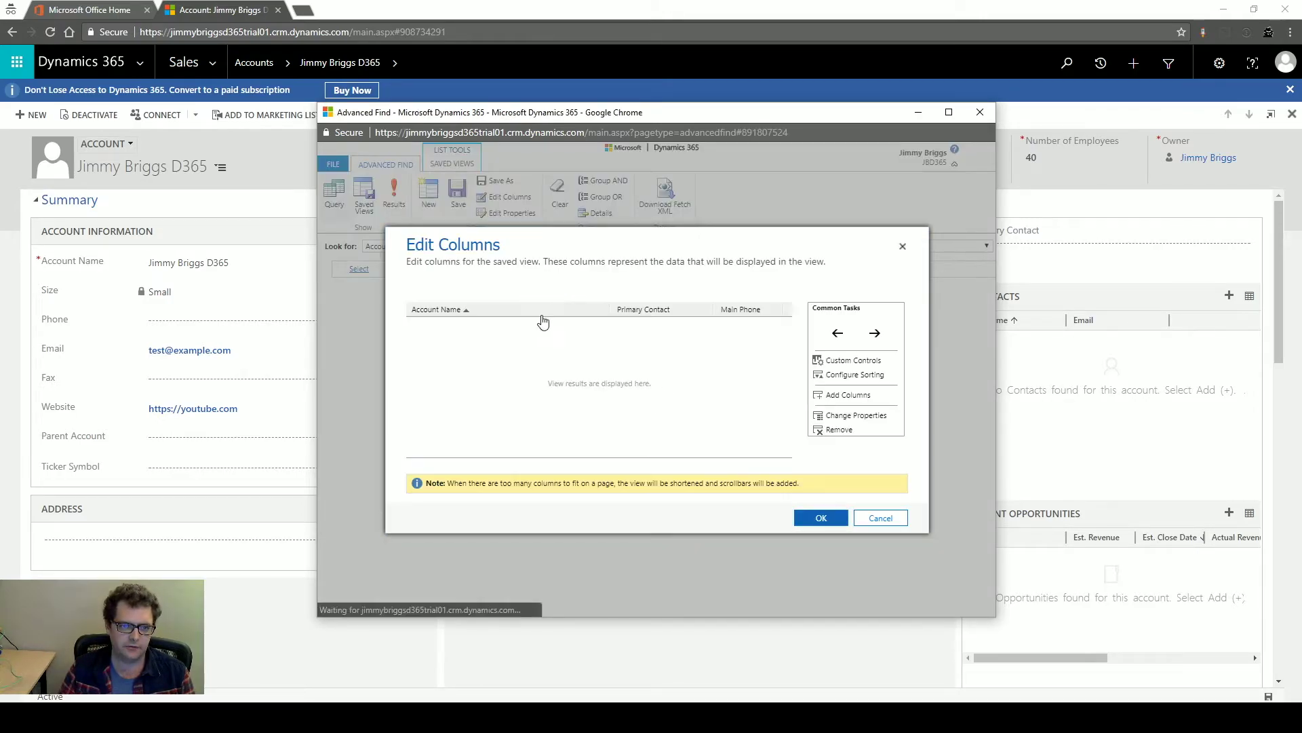
left_click(567, 312)
left_click(830, 396)
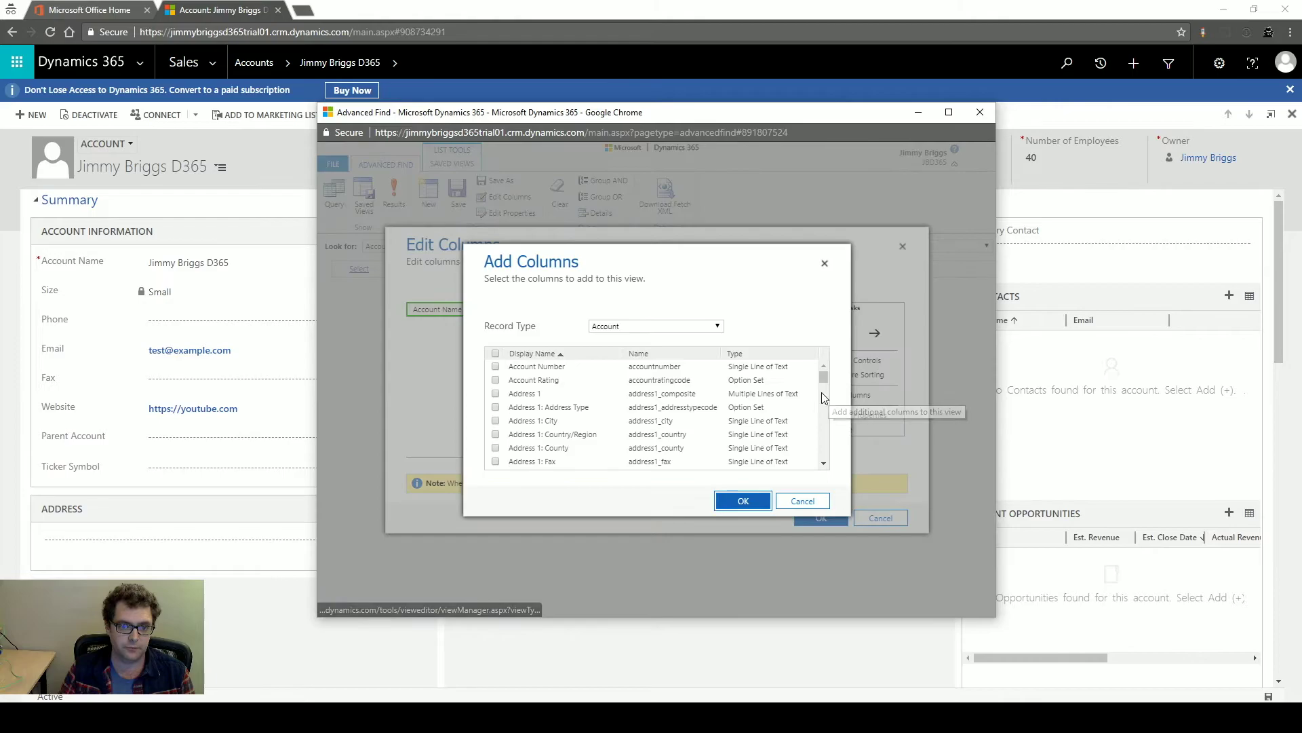
scroll(613, 404, "down", 10)
scroll(616, 405, "up", 5)
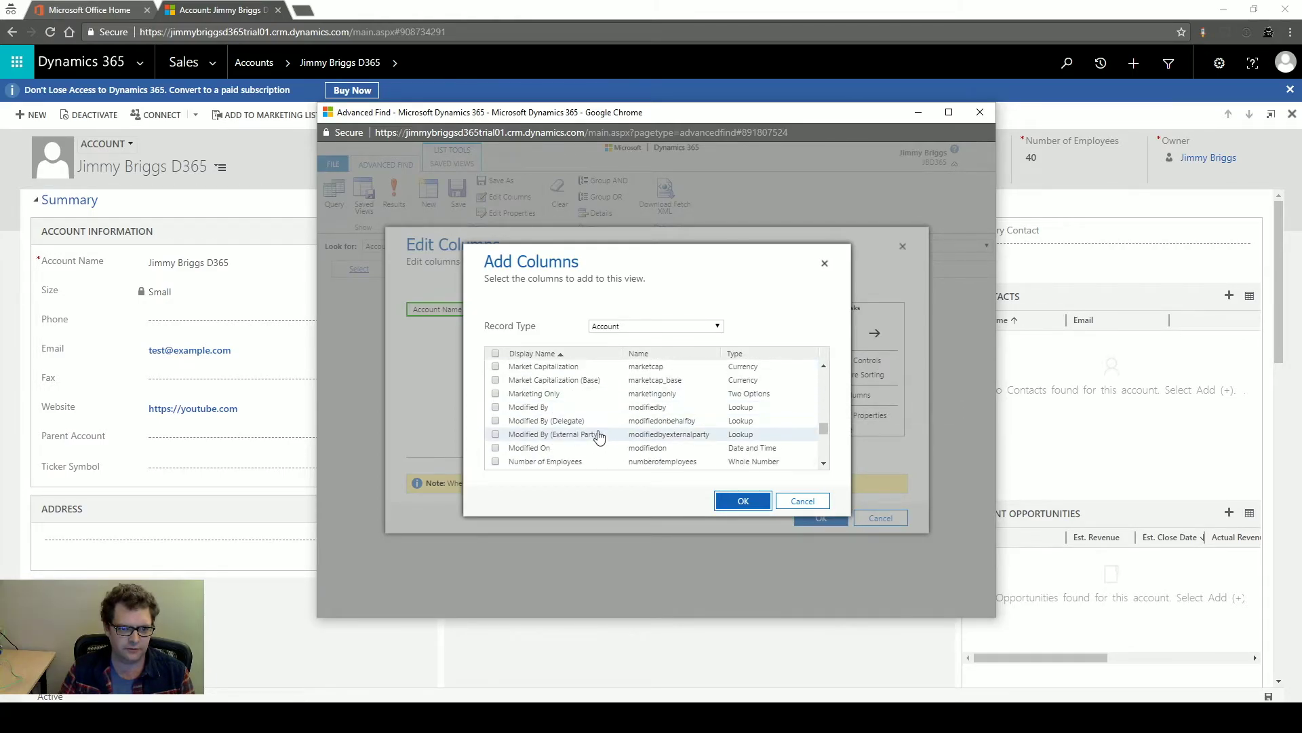
left_click(587, 461)
scroll(611, 436, "down", 8)
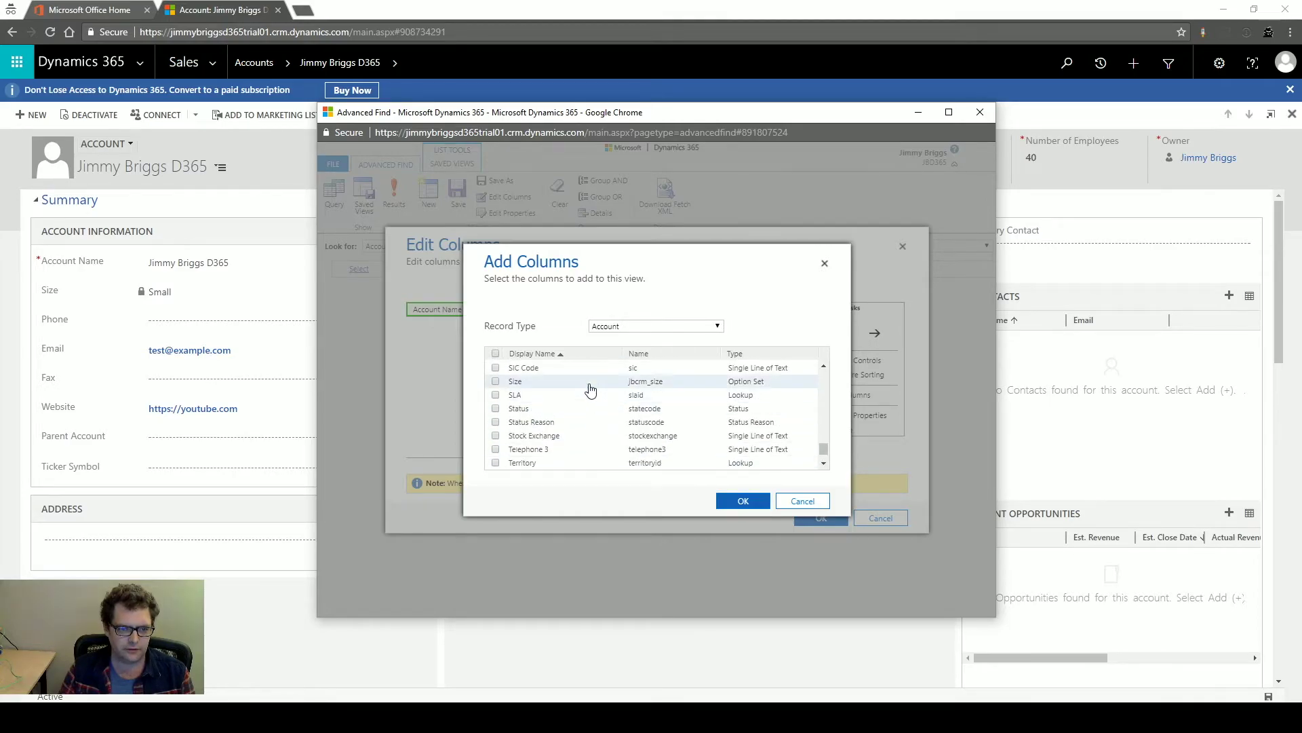
left_click(743, 500)
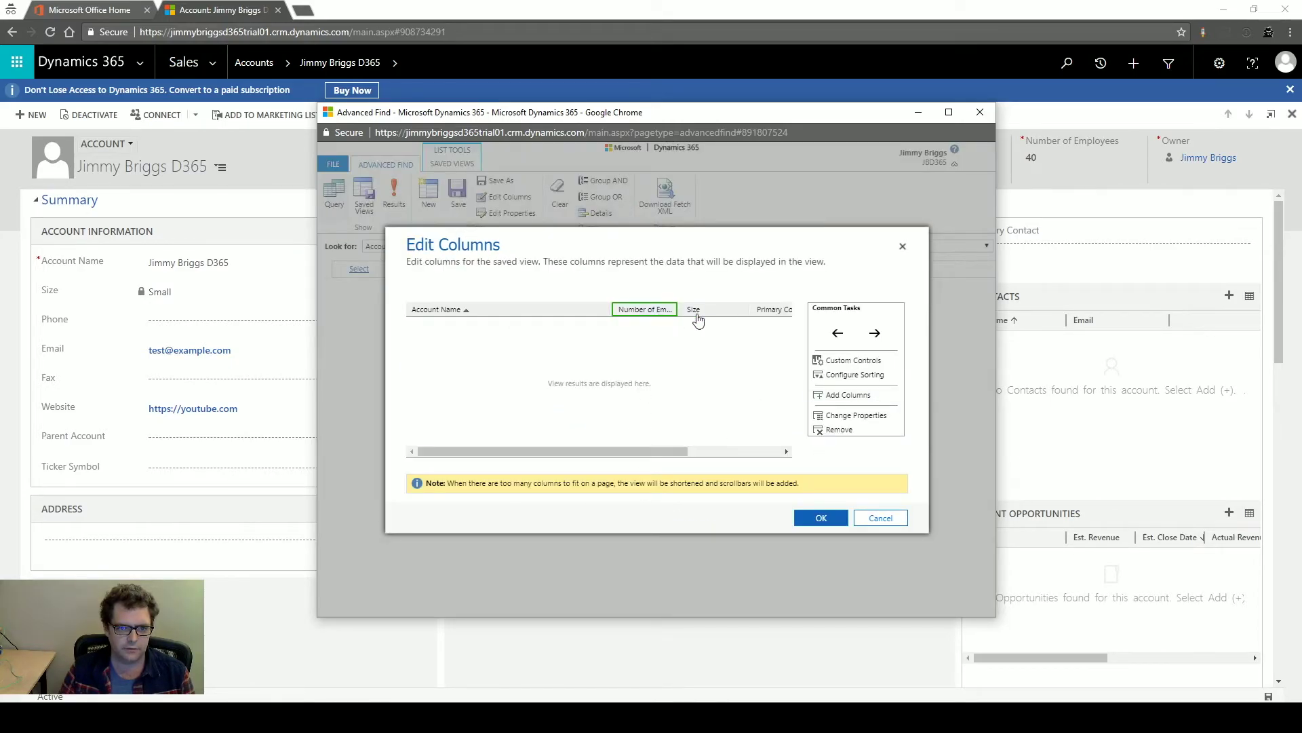
left_click(809, 516)
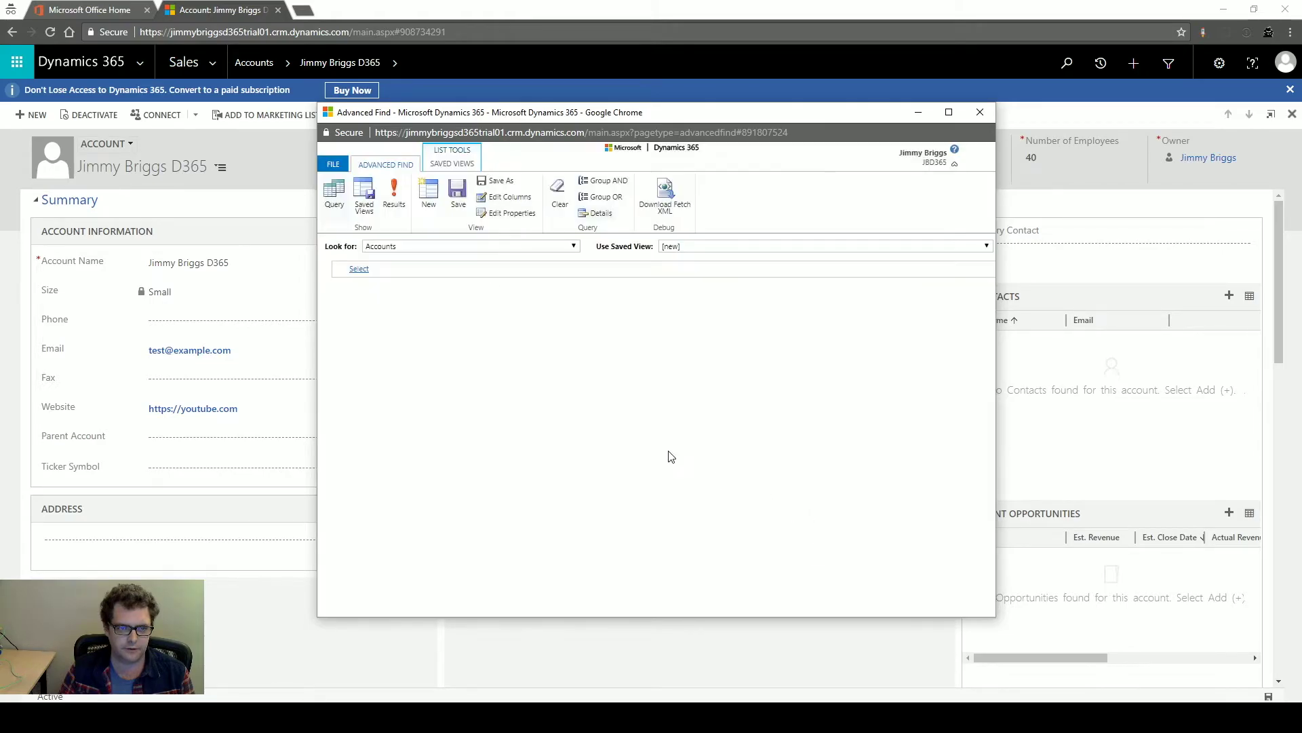
left_click(393, 199)
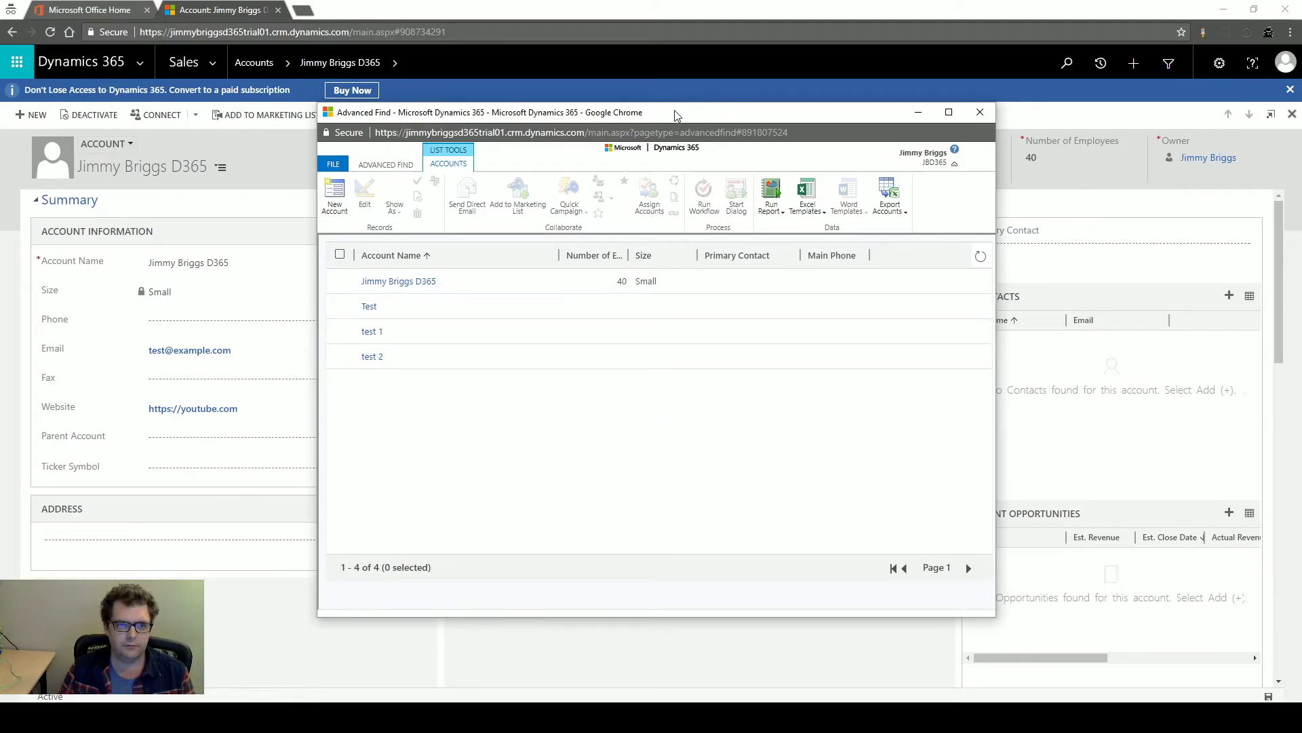
left_click_drag(681, 115, 1301, 163)
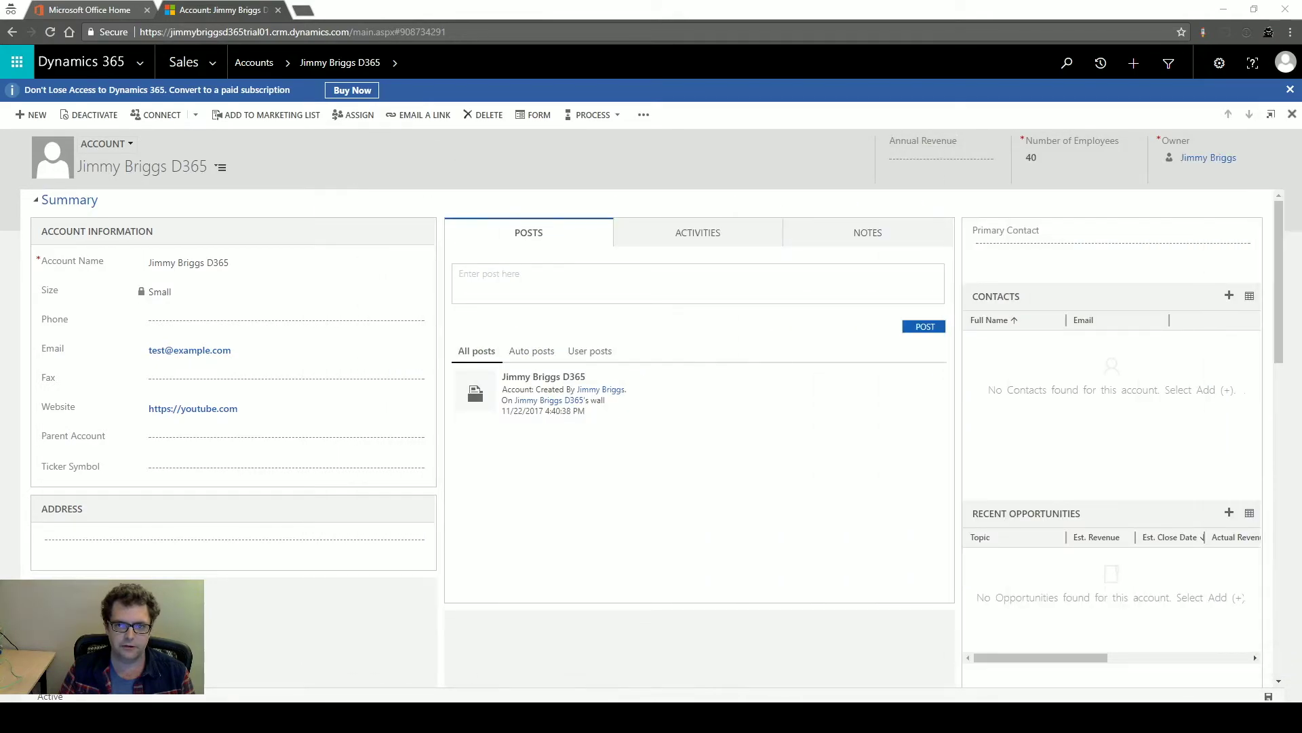
- Use Account Quick Create to add 'br test 1' with 150 employees and save it
left_click(1131, 67)
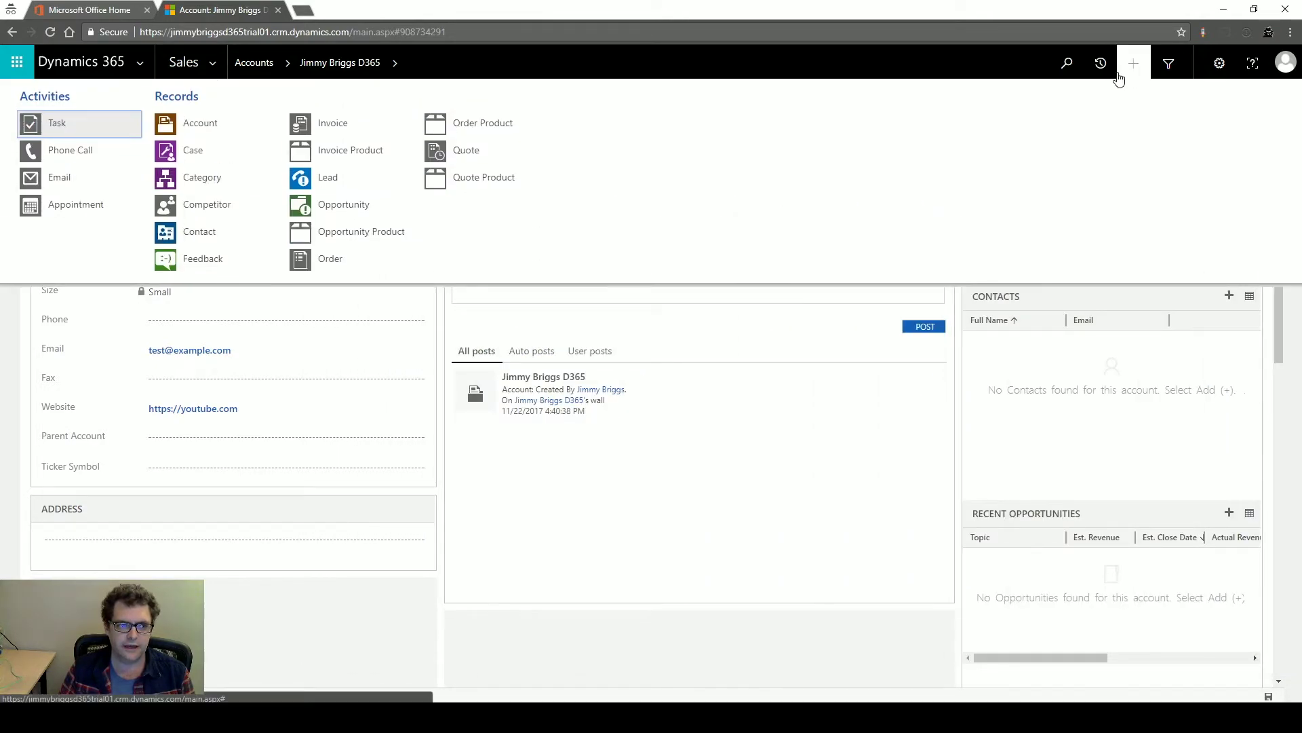
left_click(222, 126)
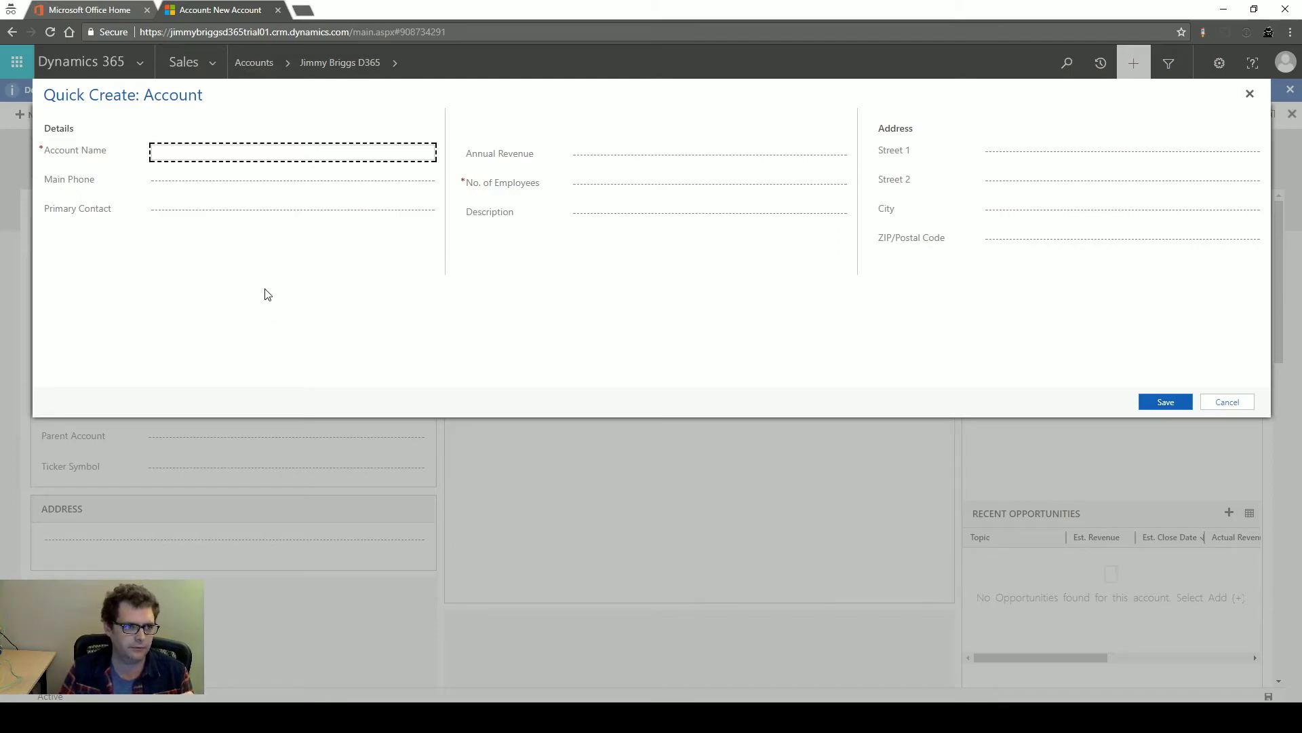
left_click(292, 151)
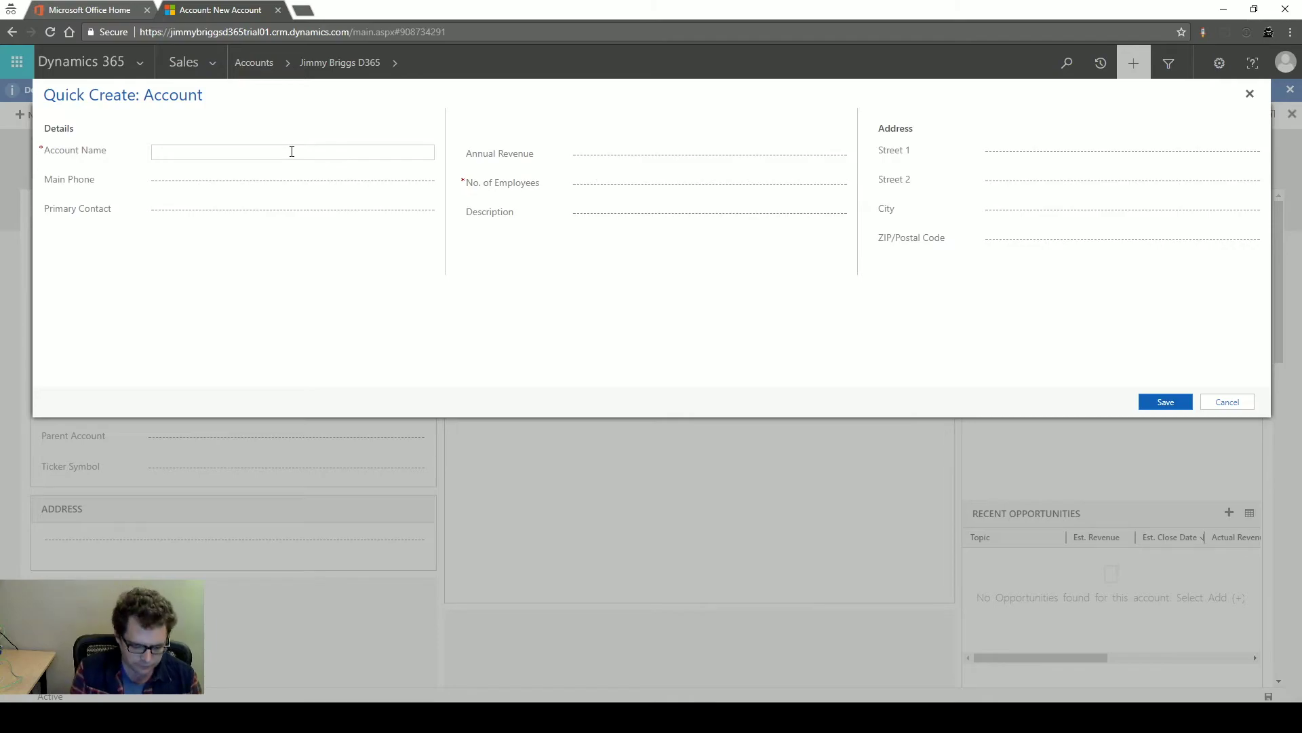
key("BackSpace")
key("BackSpace")
type("br test 1")
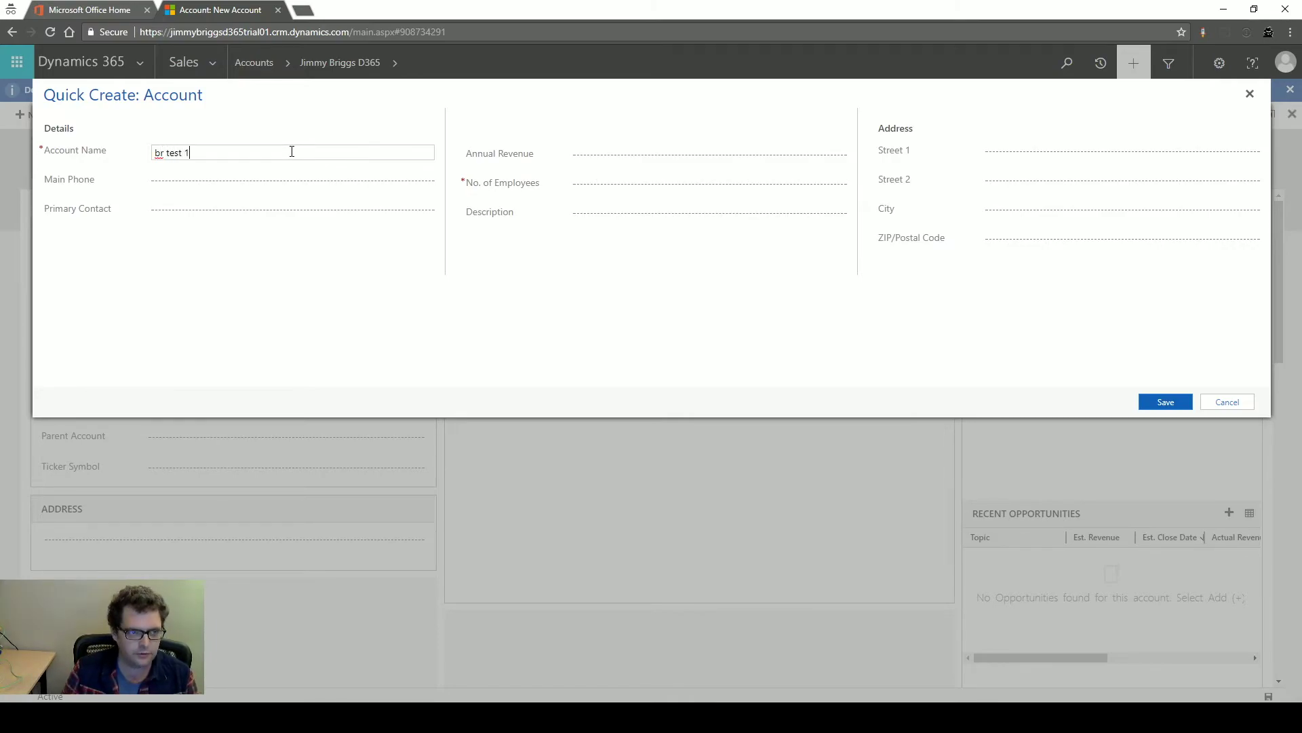
left_click(604, 187)
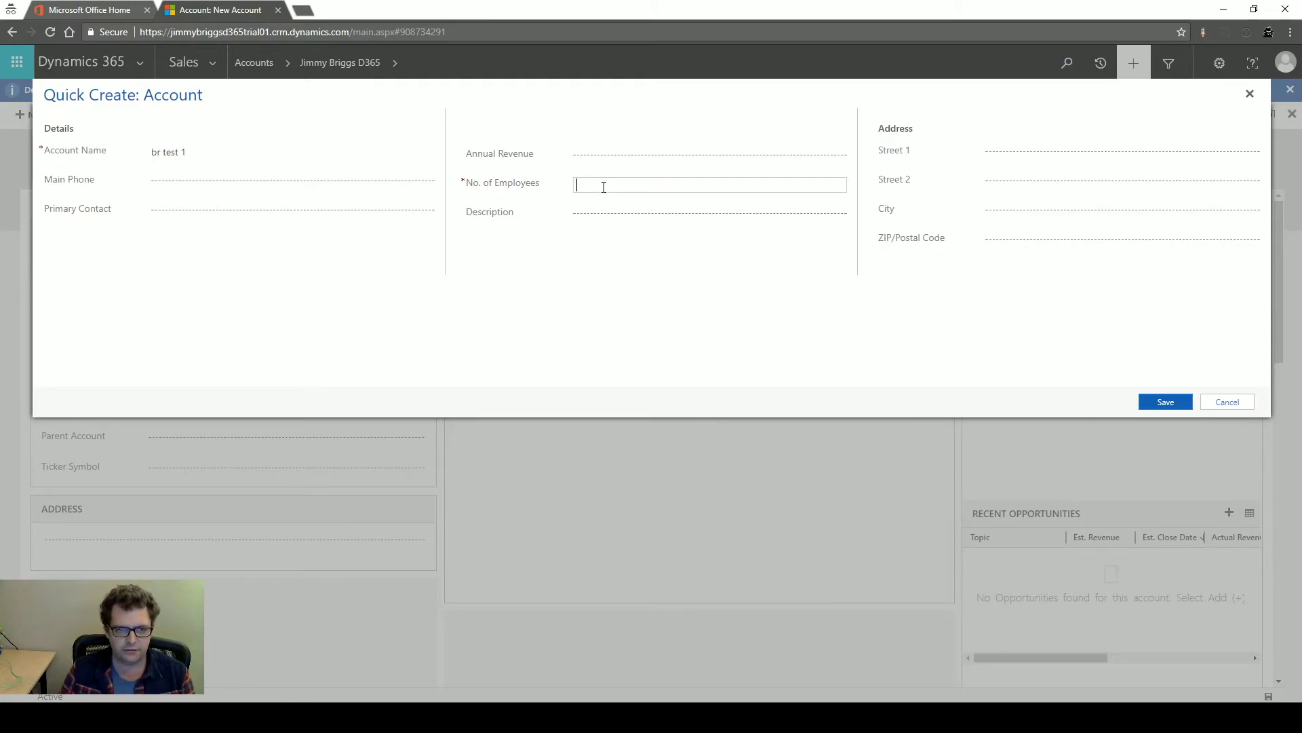
type("150")
left_click(649, 324)
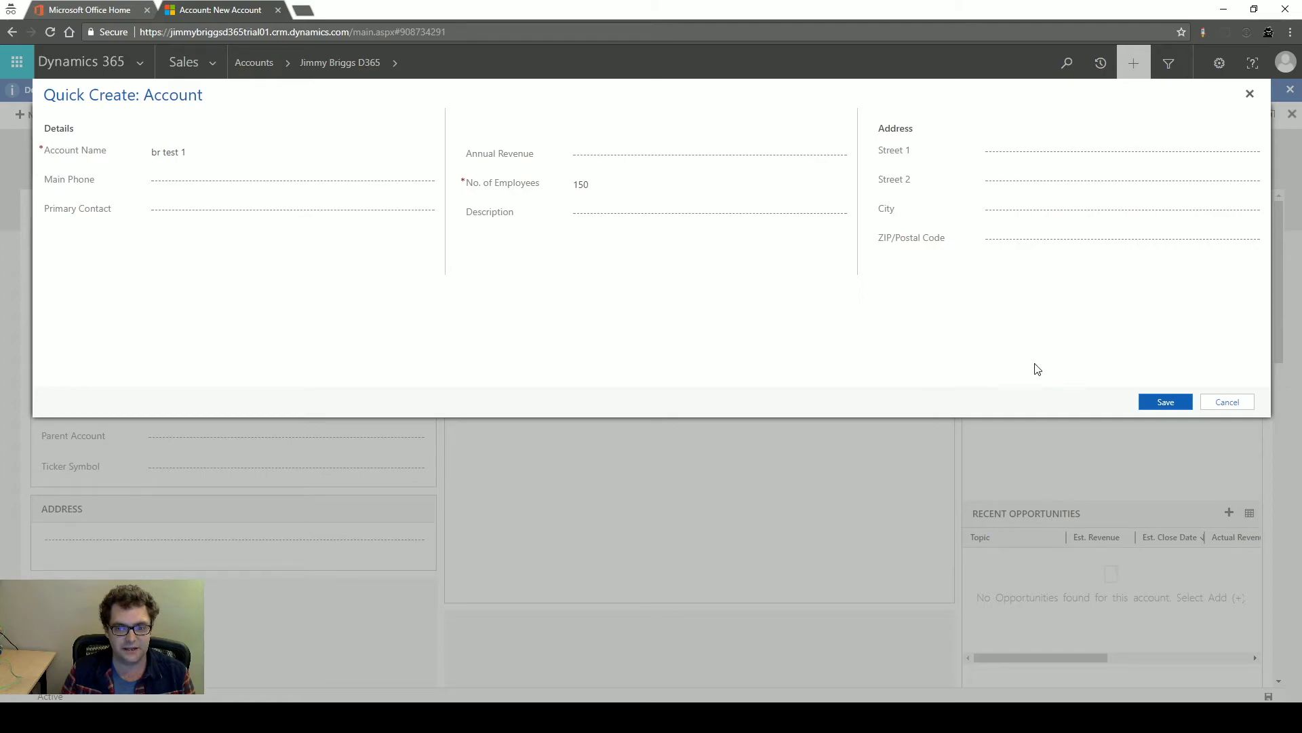
left_click(1166, 402)
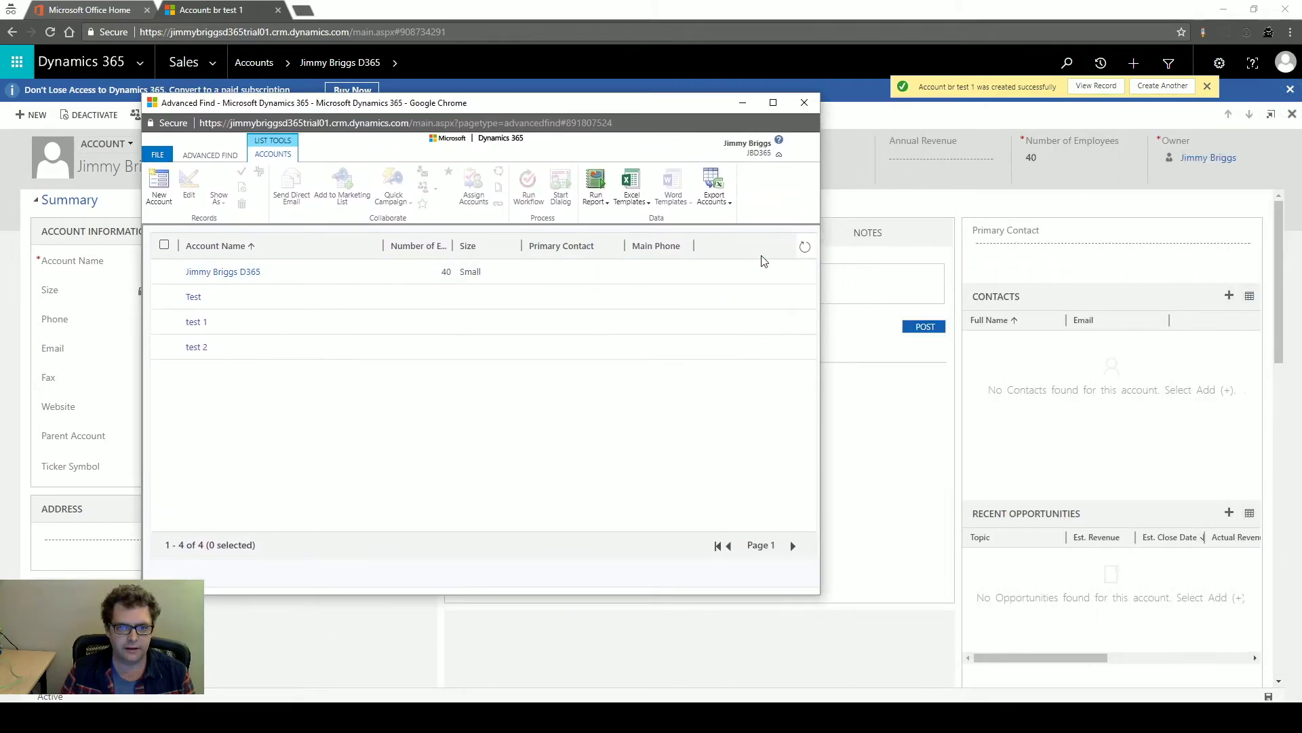
- Refresh Advanced Find to confirm br test 1 shows Size Medium, opening and closing its record
left_click(805, 250)
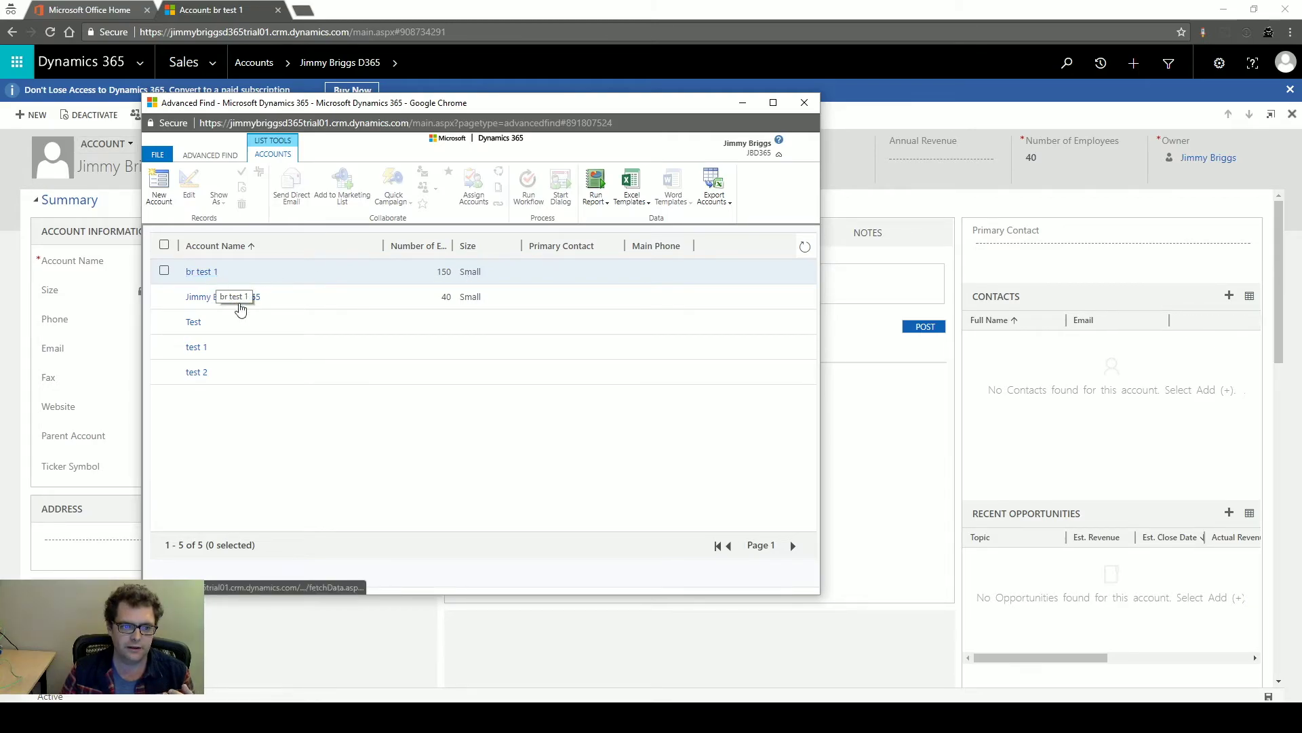
left_click(206, 272)
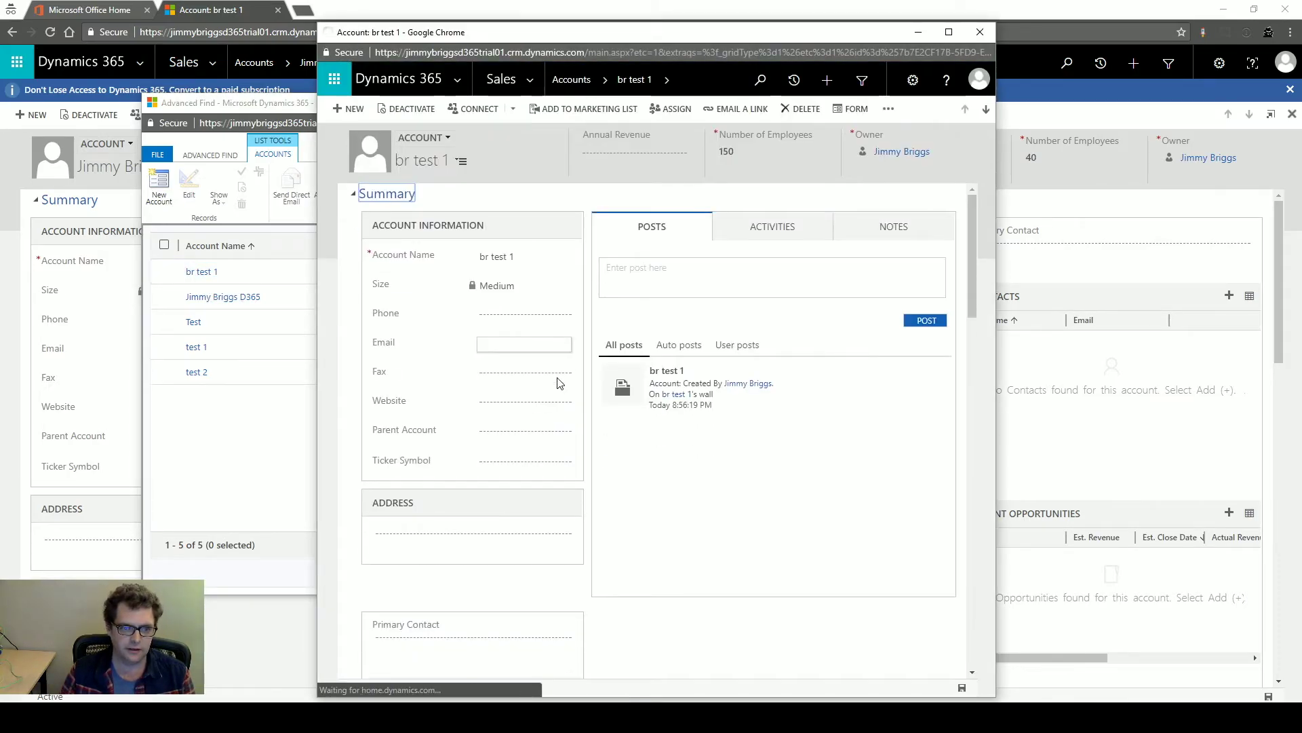
left_click(980, 38)
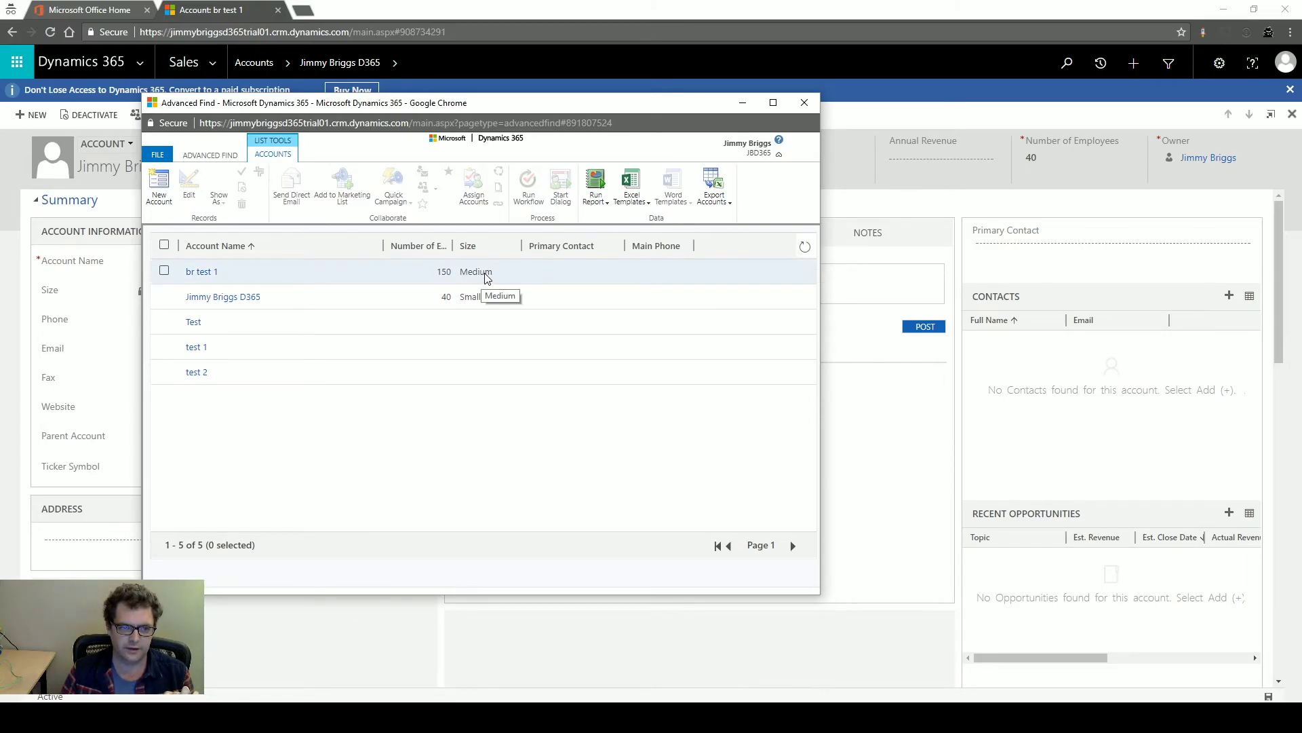
- Quick-create account 'br test 2' with 15000 employees and save it
left_click(1132, 69)
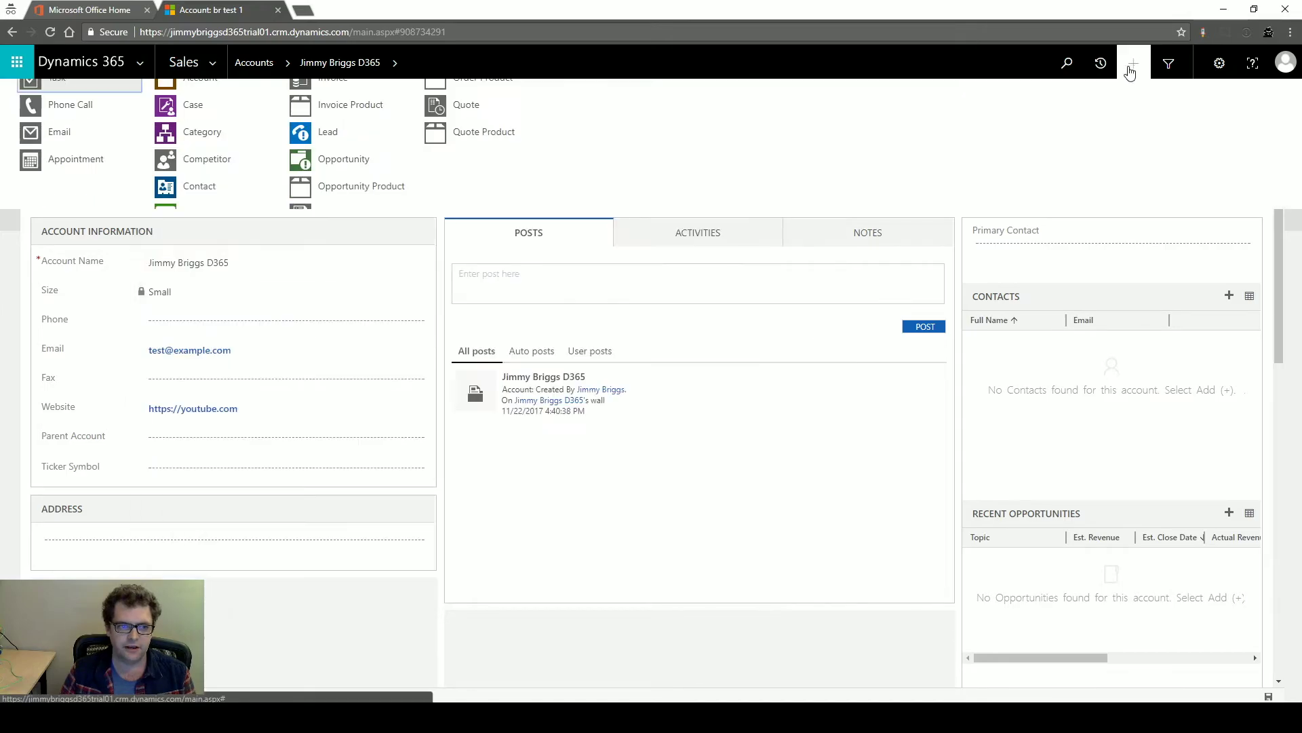
left_click(204, 128)
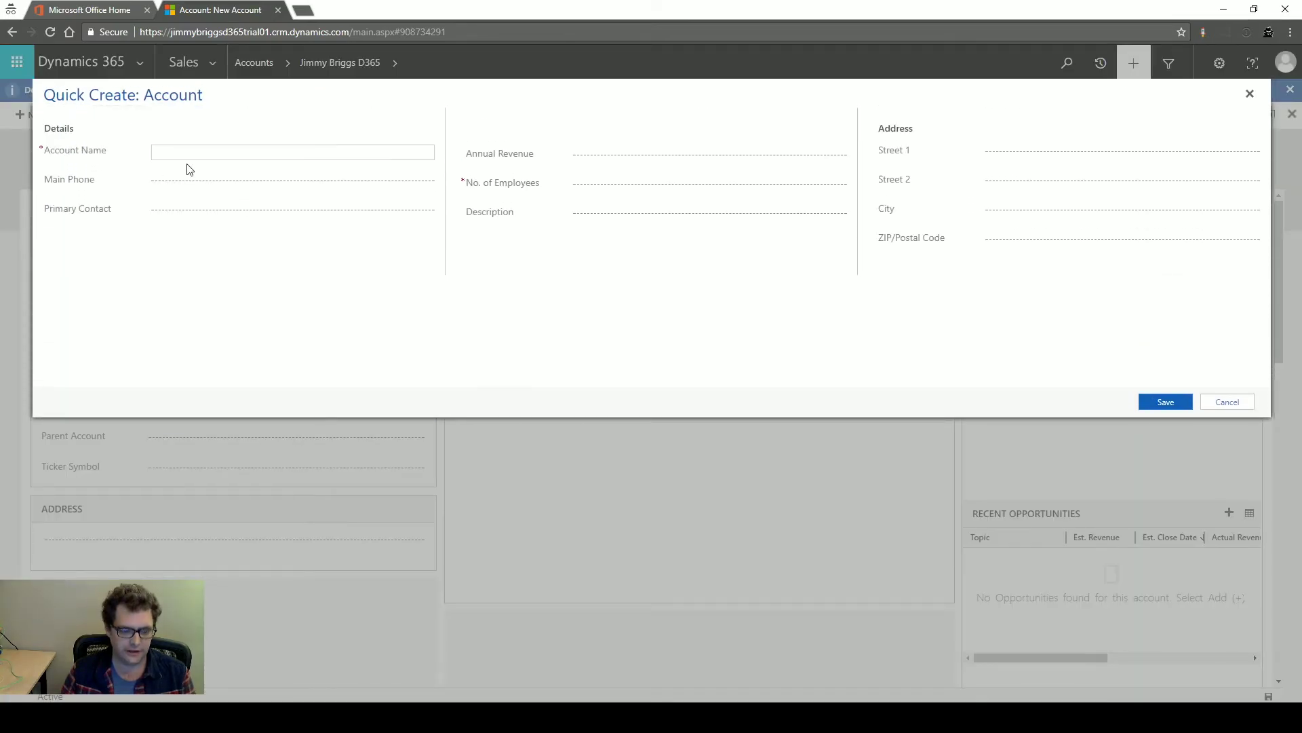
type("br test 2")
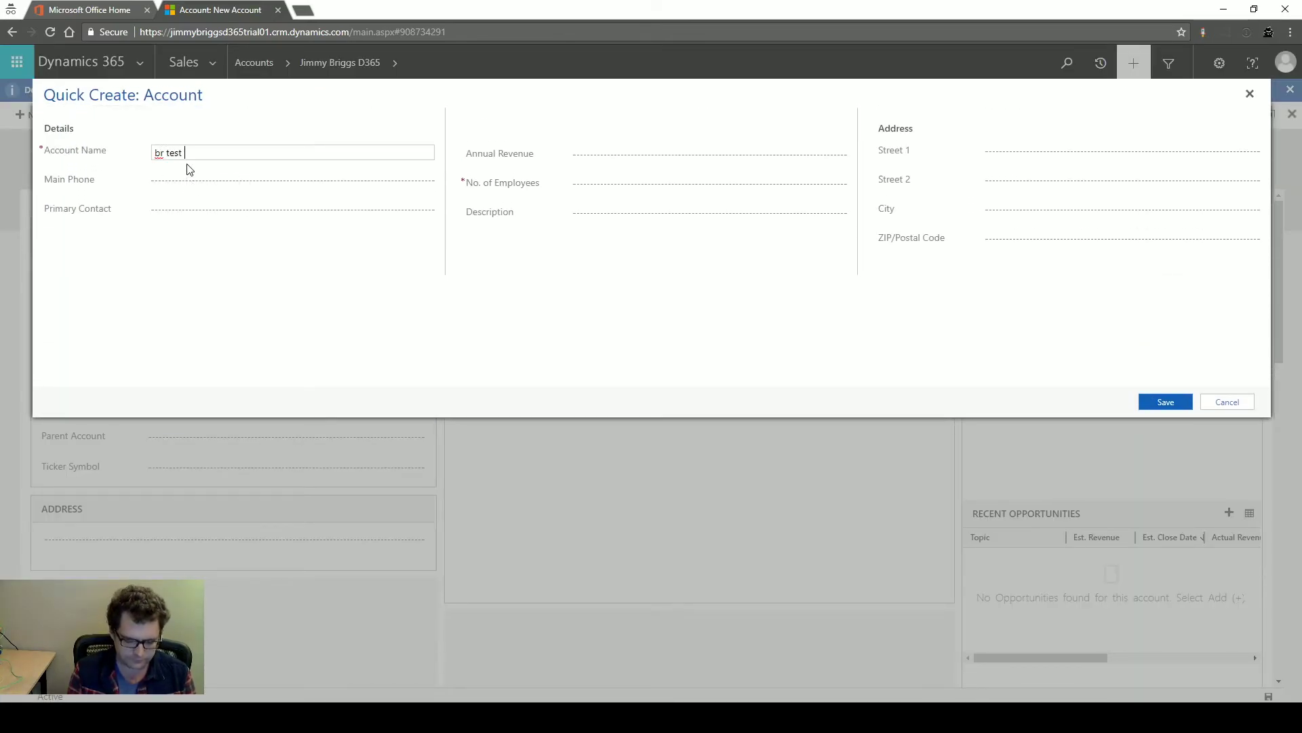
left_click(613, 190)
type("15000")
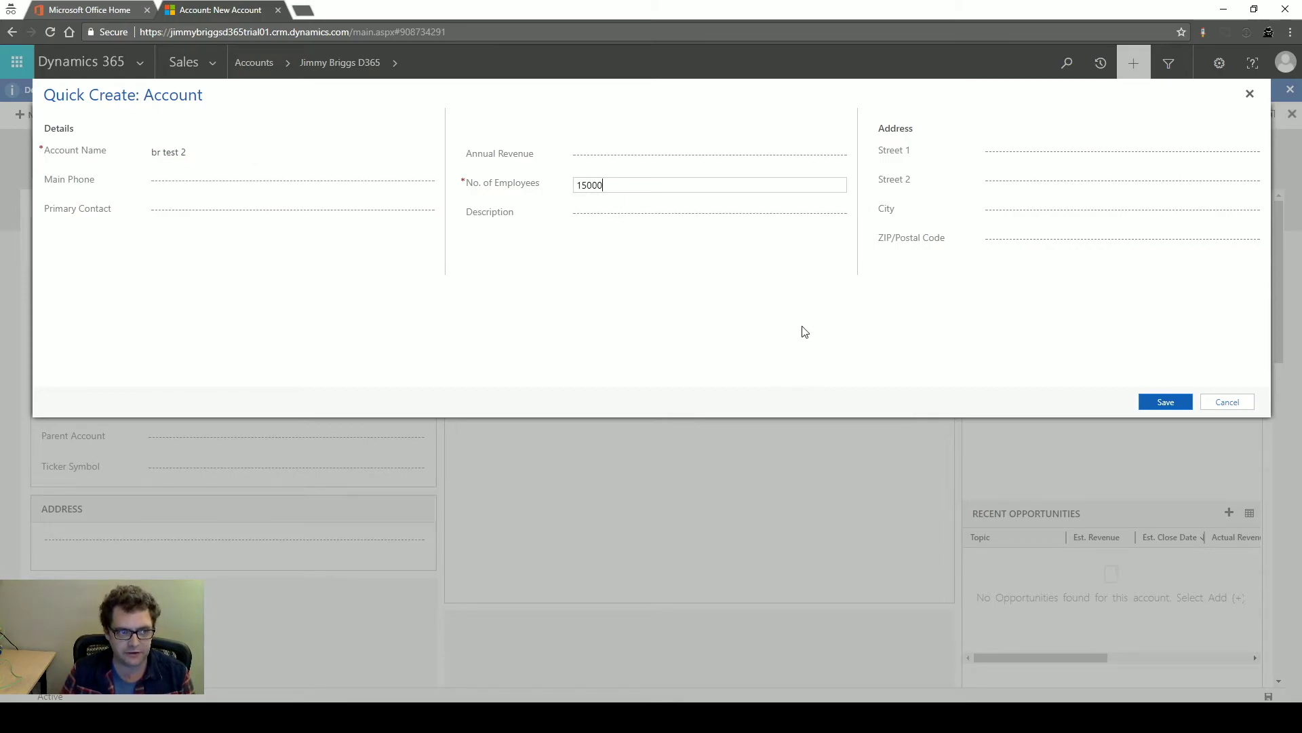
left_click(1162, 405)
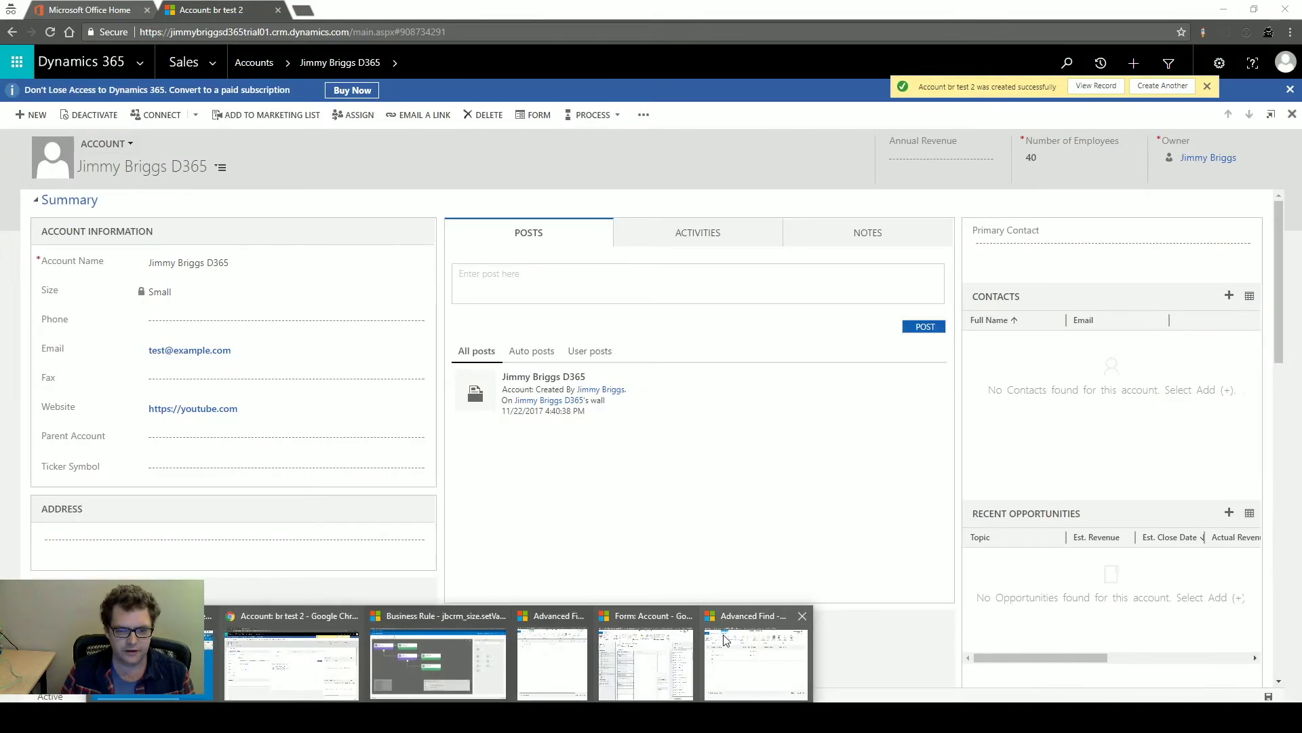
- Refresh the Advanced Find results, where br test 2 lists Size Small, and switch windows
left_click(766, 652)
left_click(805, 246)
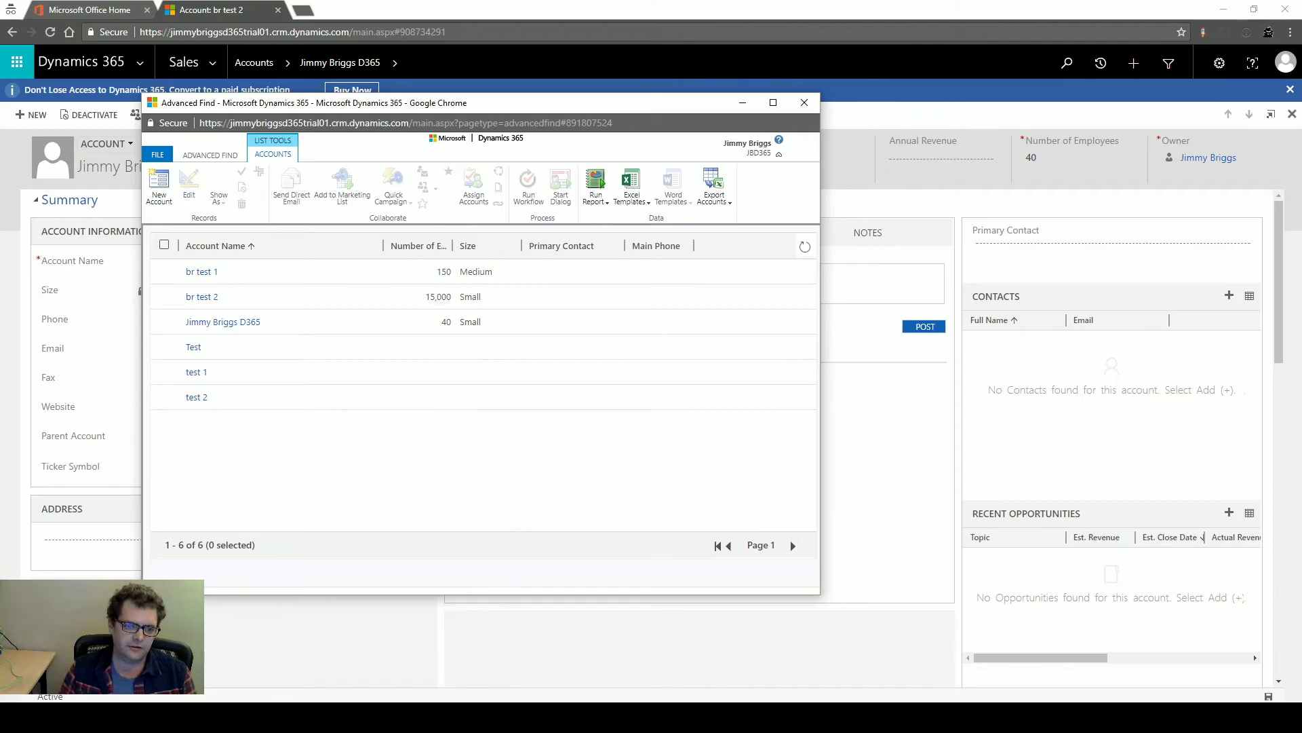
left_click(489, 716)
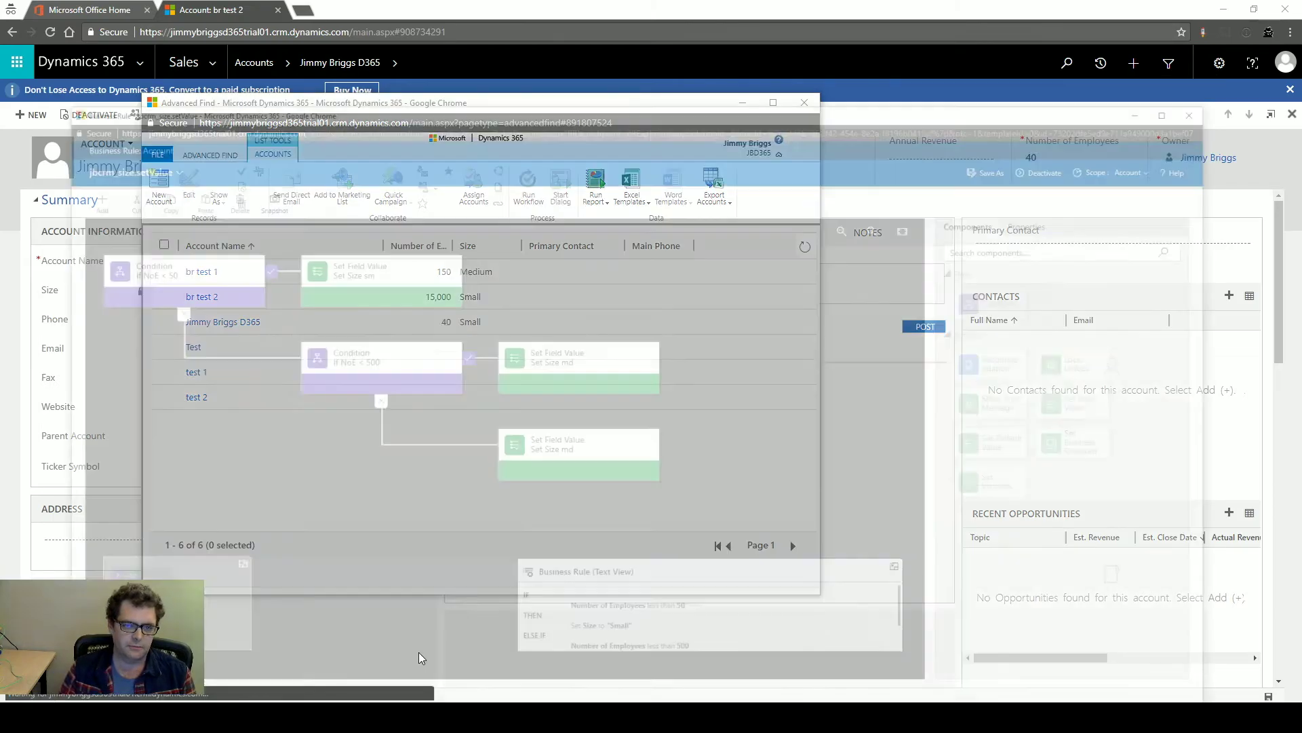
- Deactivate the jbcrm_size.setValue rule, set its scope to Entity, and validate it successfully
left_click(417, 652)
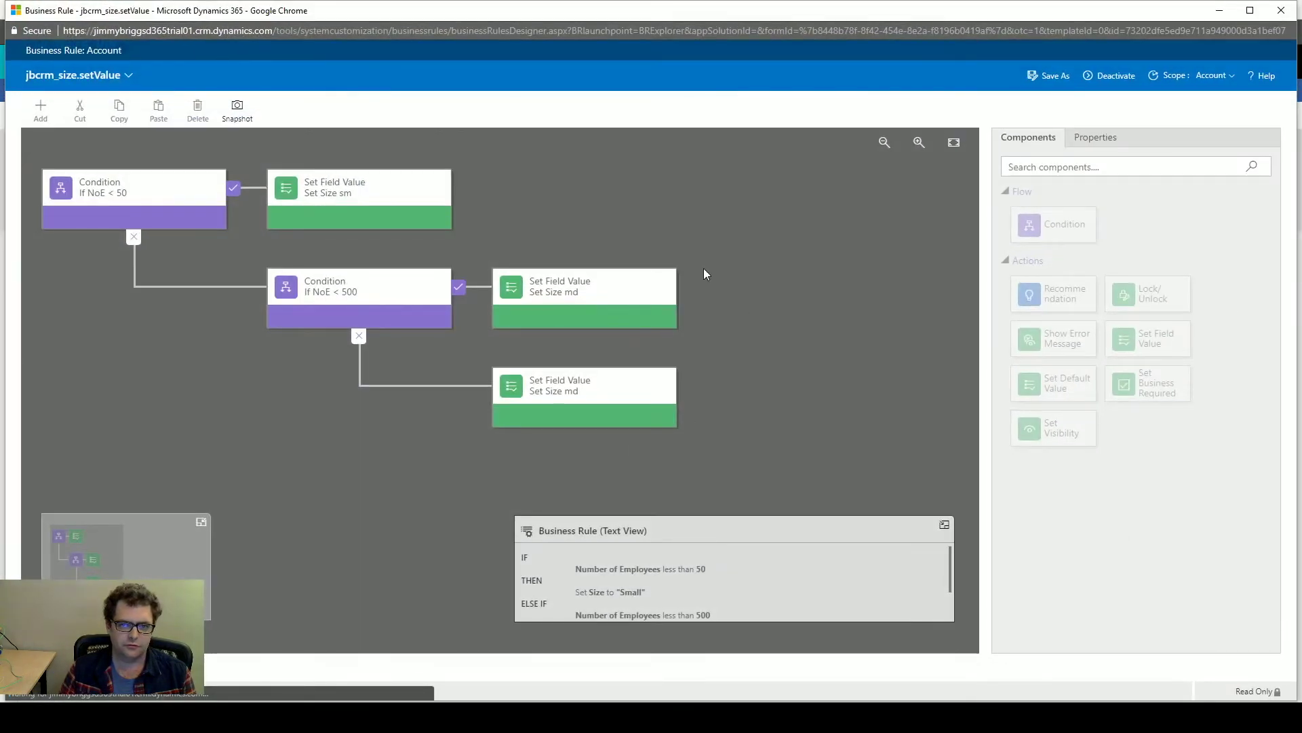
left_click(1113, 75)
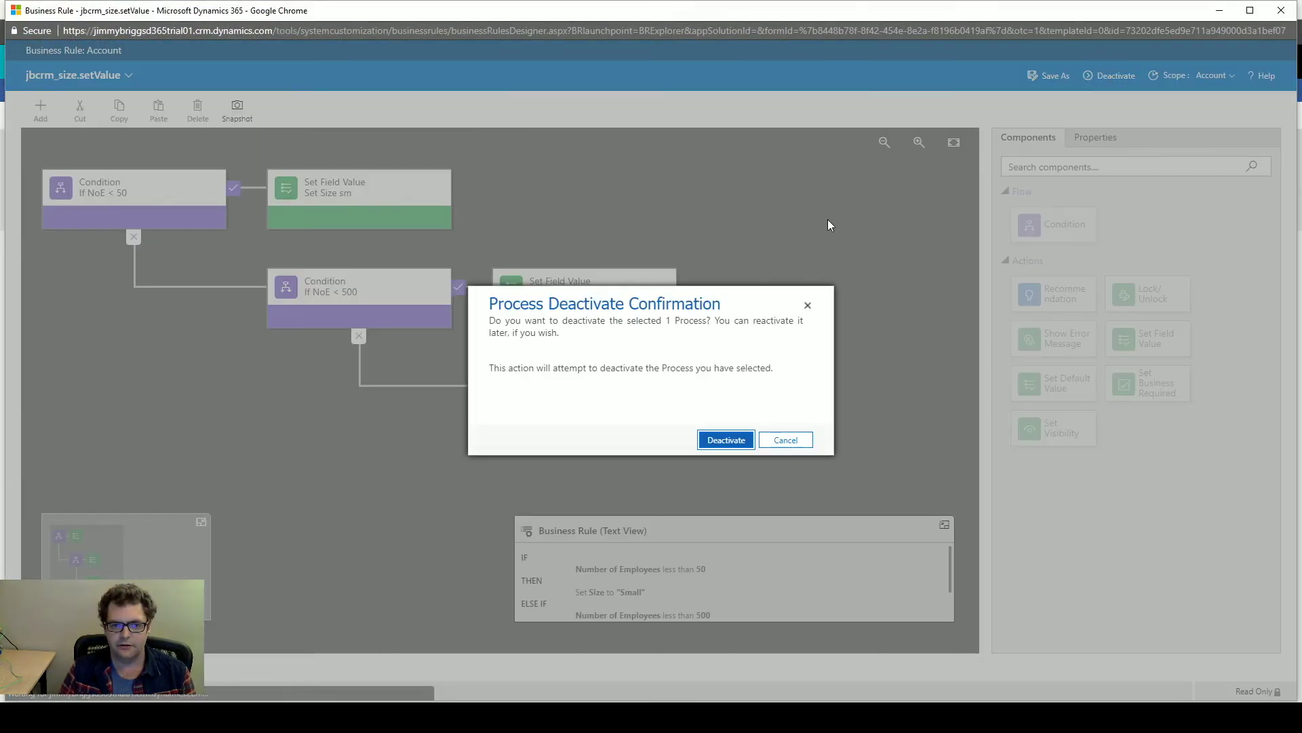
left_click(729, 440)
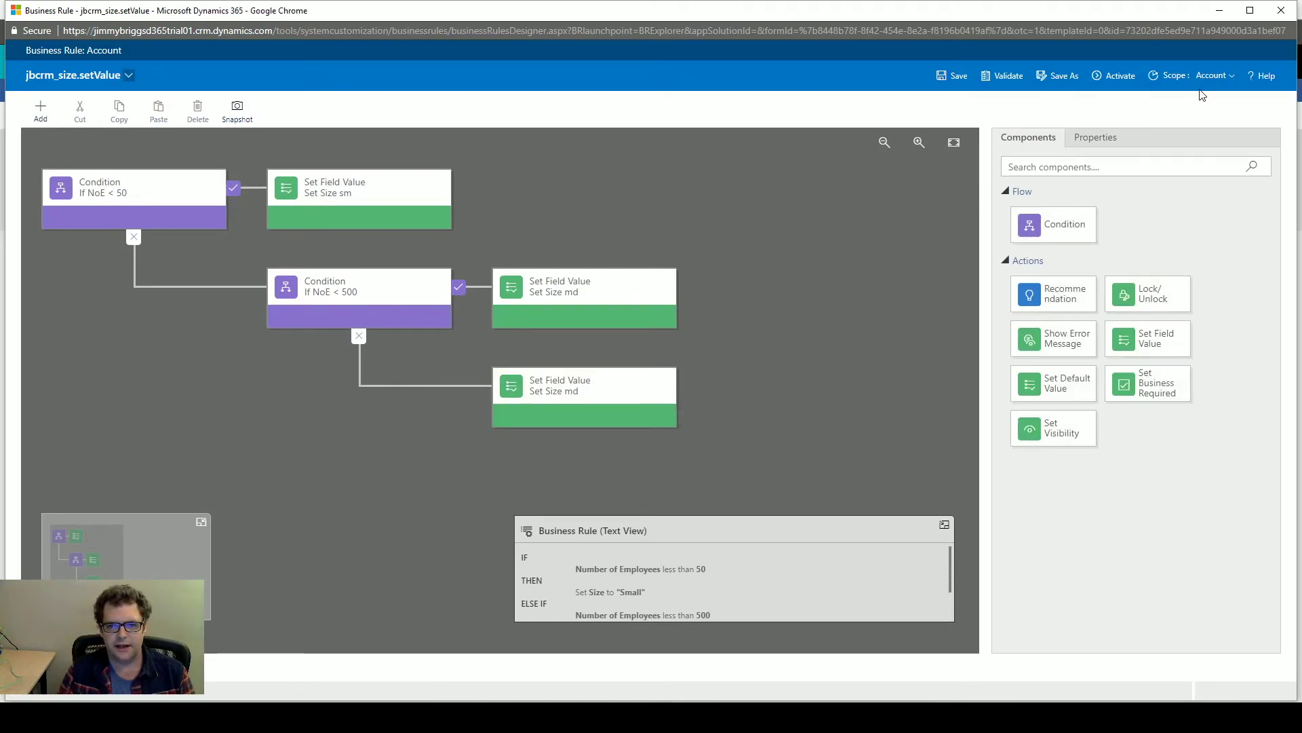
left_click(1231, 76)
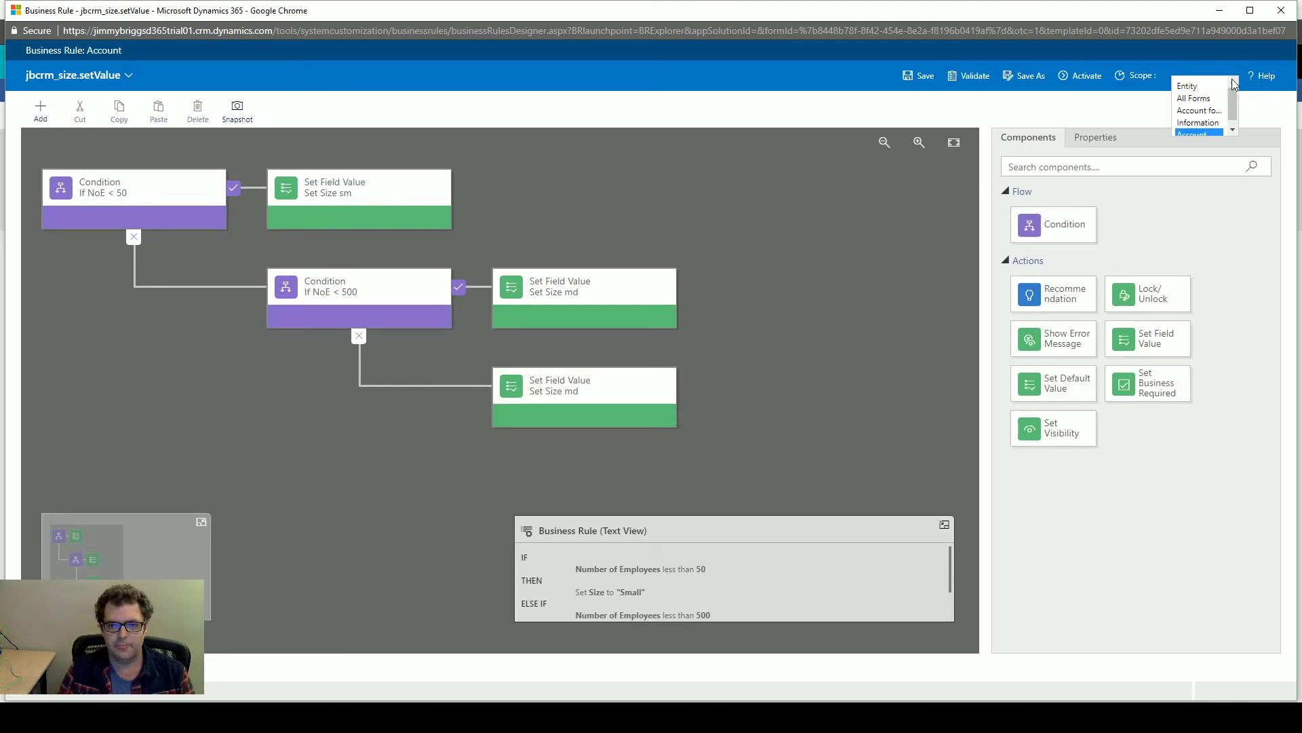
left_click(1187, 86)
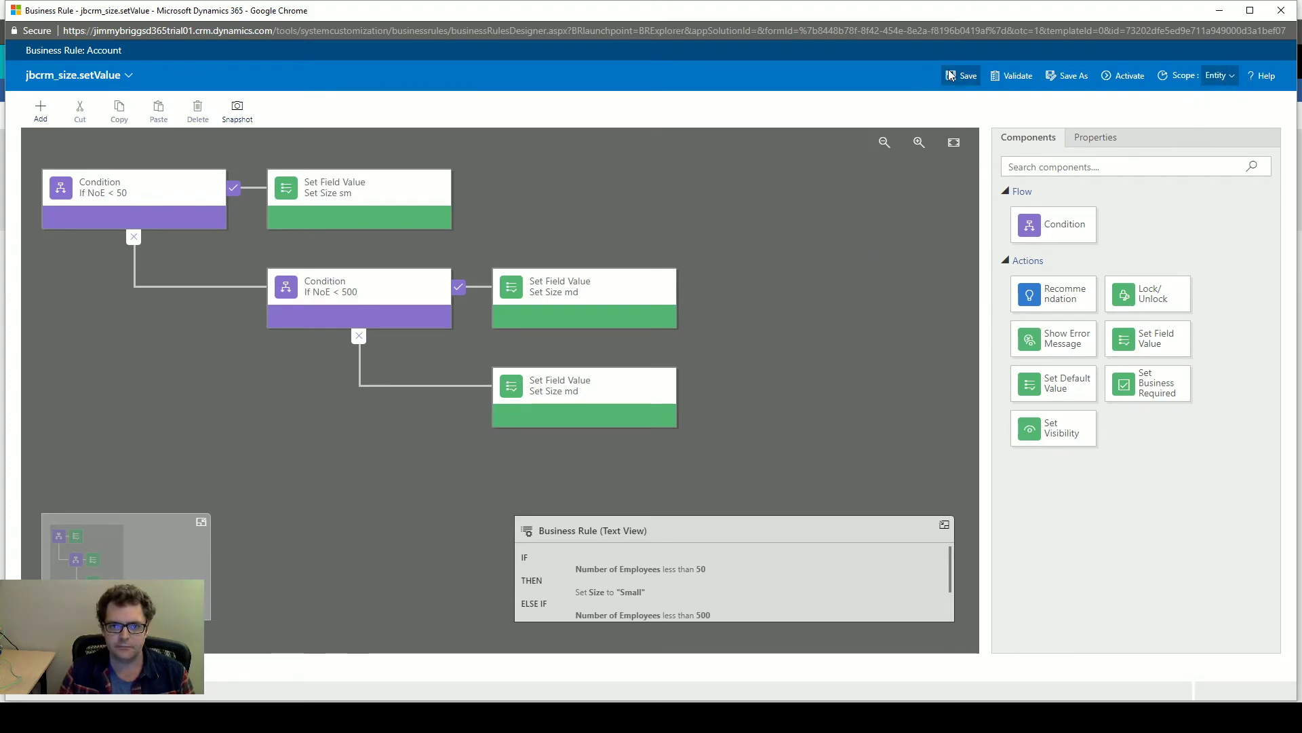
left_click(1012, 75)
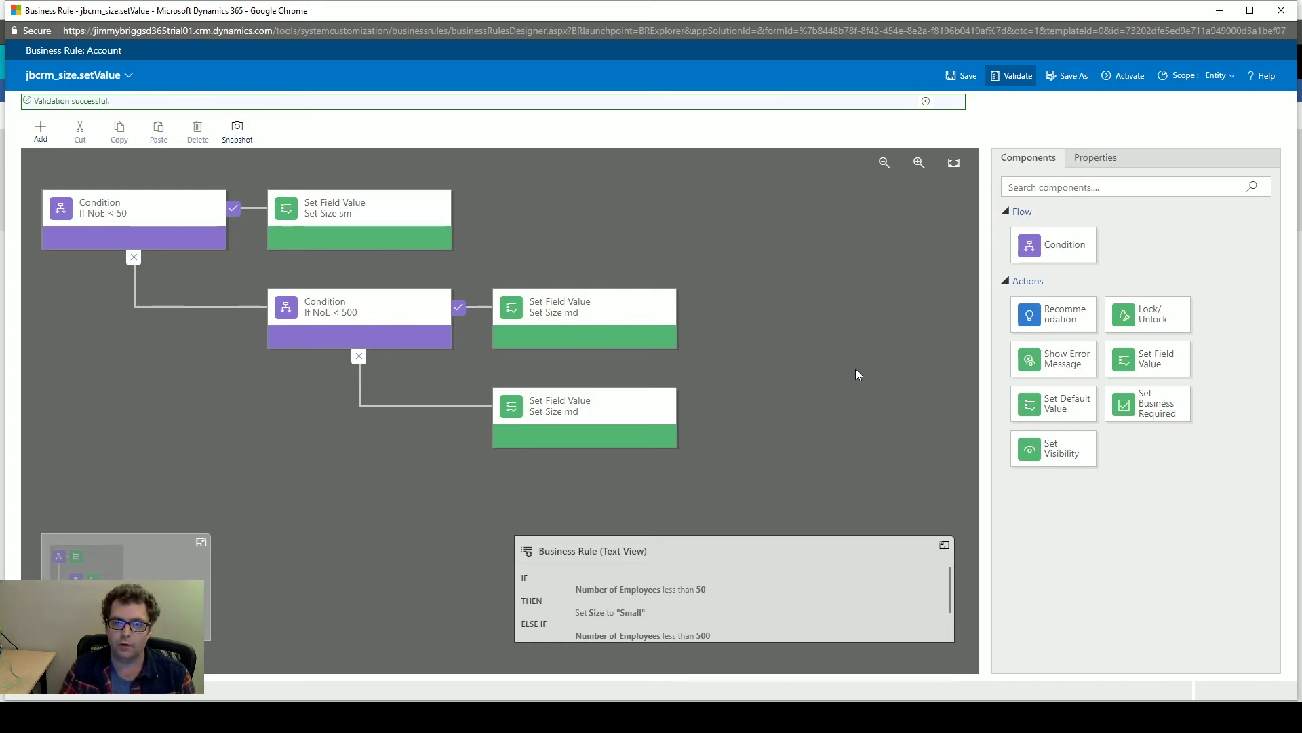
- Save the Entity-scoped jbcrm_size.setValue rule and reactivate it, confirming the activation
left_click(963, 75)
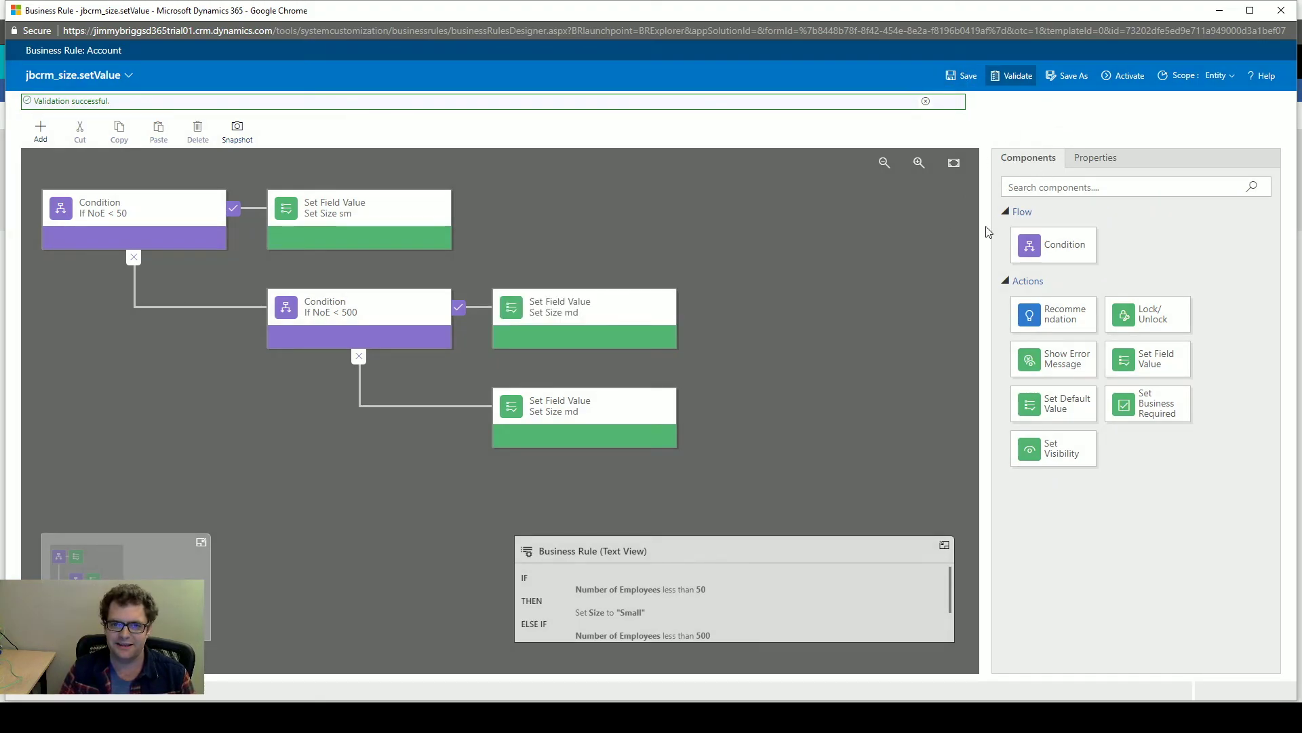
left_click(1129, 75)
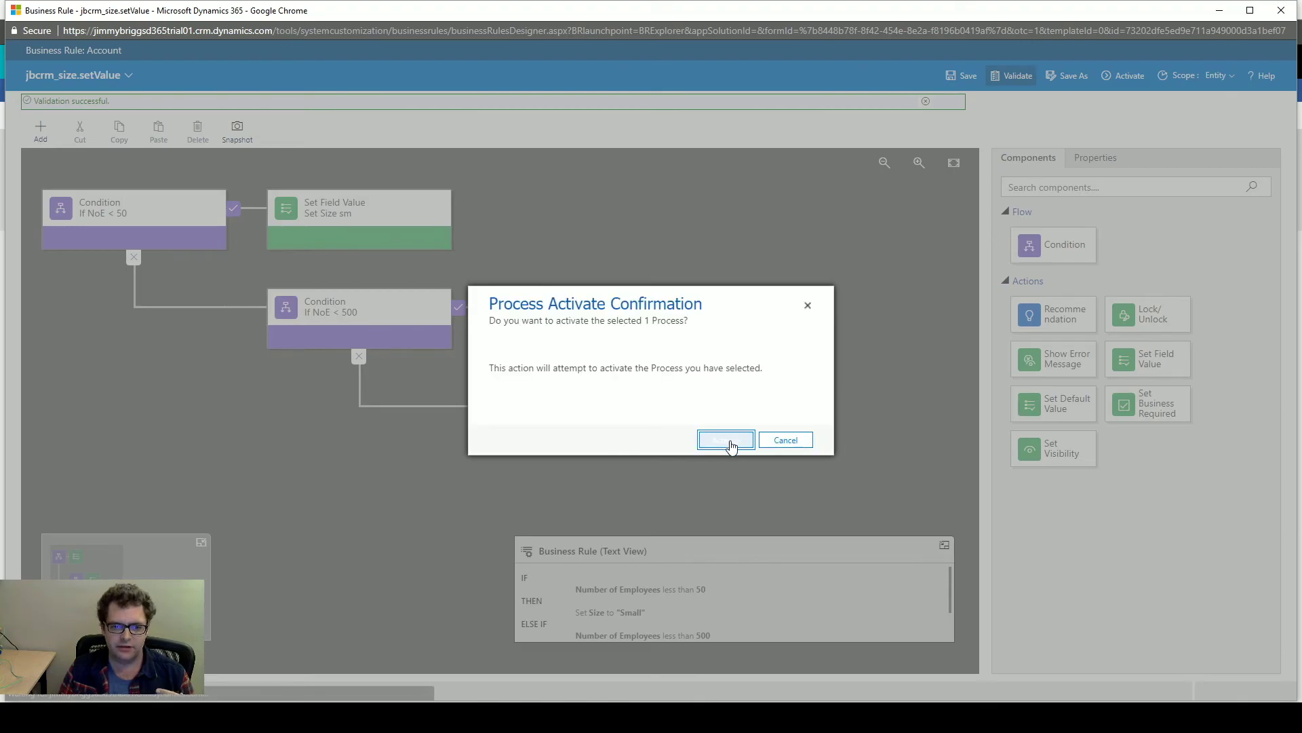
left_click(730, 442)
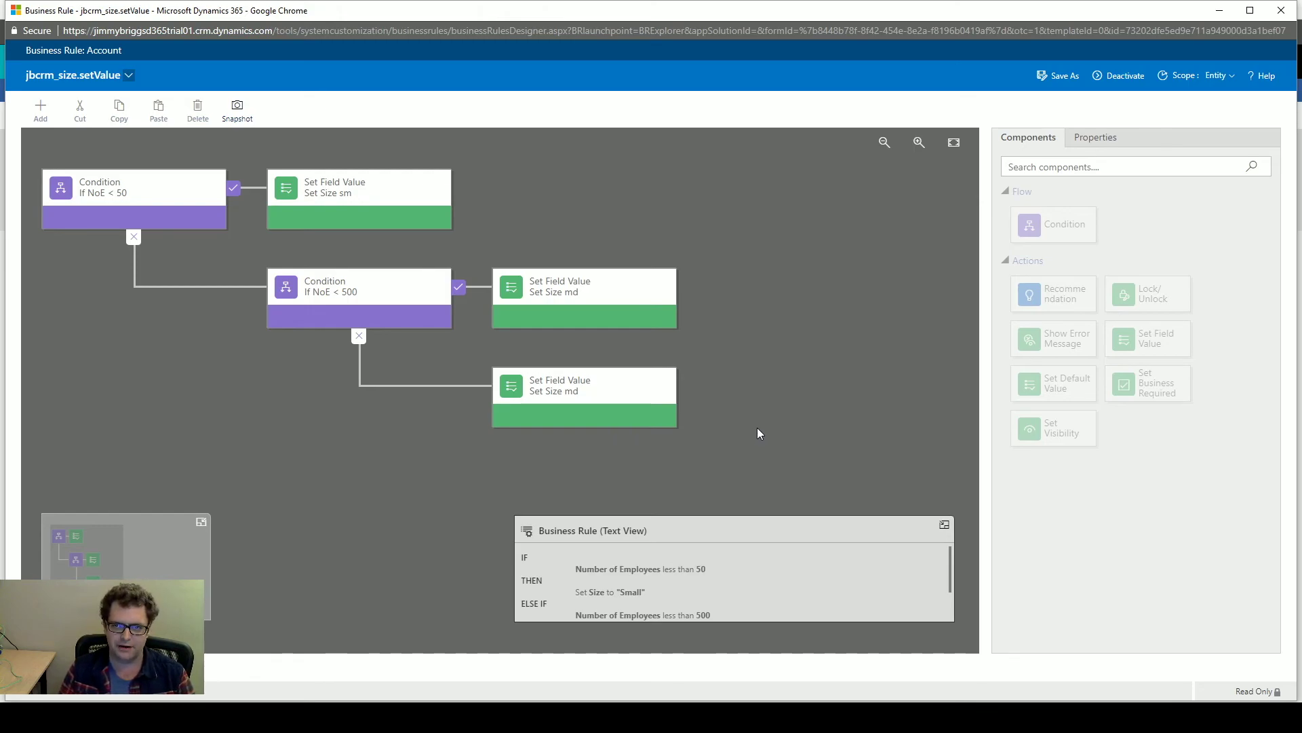
mouse_move(503, 695)
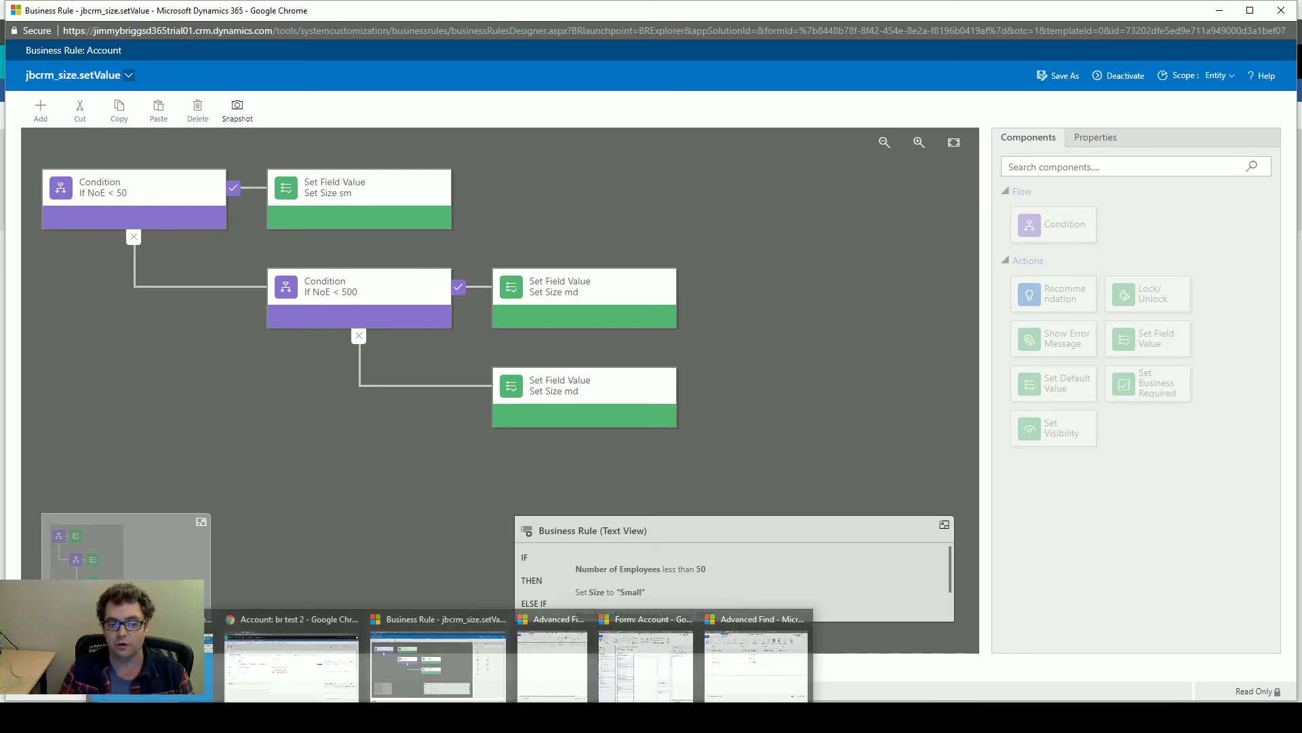
- Return to the account form window and start a Quick Create for a new account
left_click(750, 672)
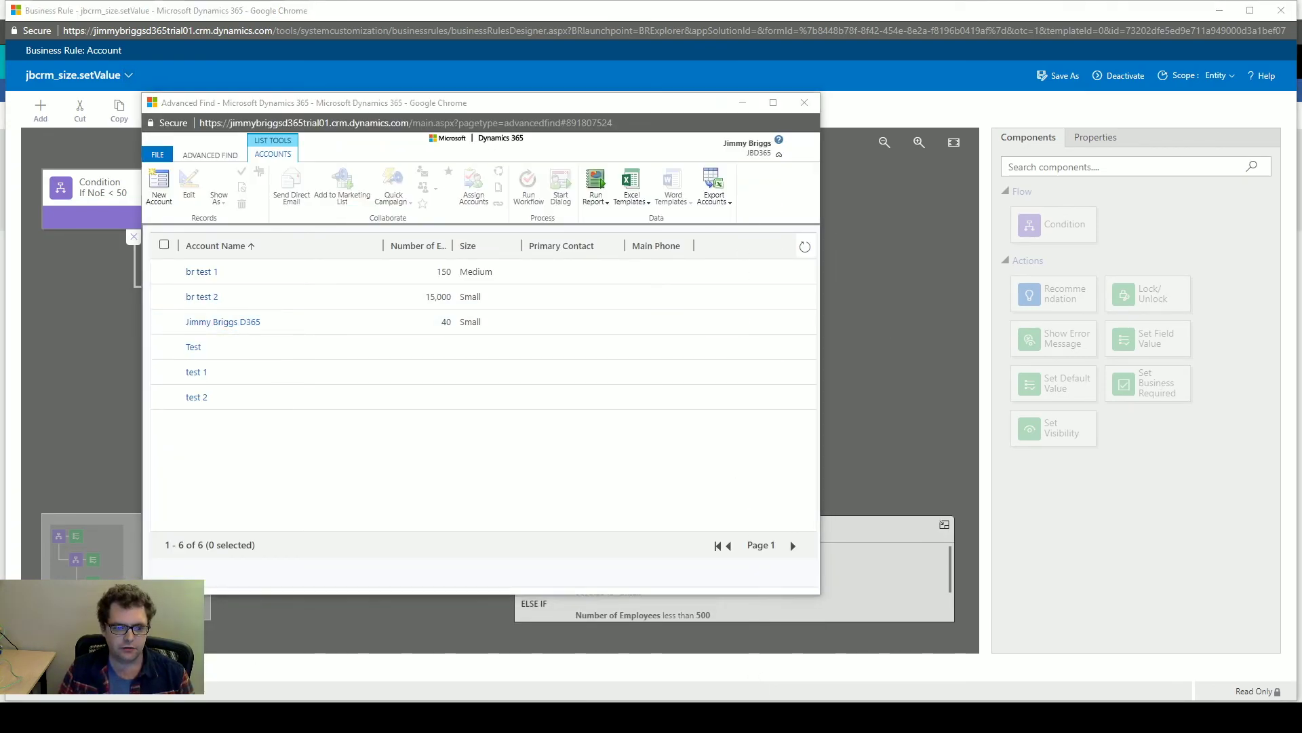
mouse_move(502, 696)
left_click(295, 672)
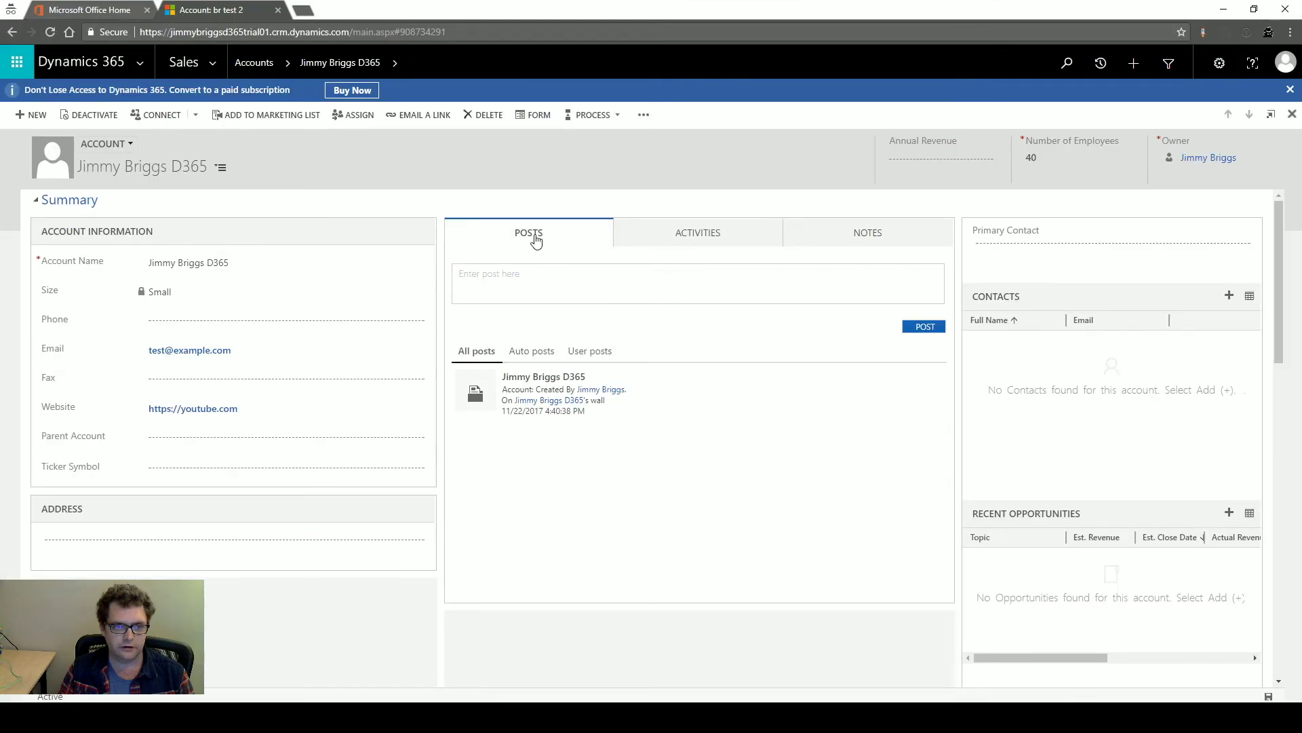
left_click(1133, 68)
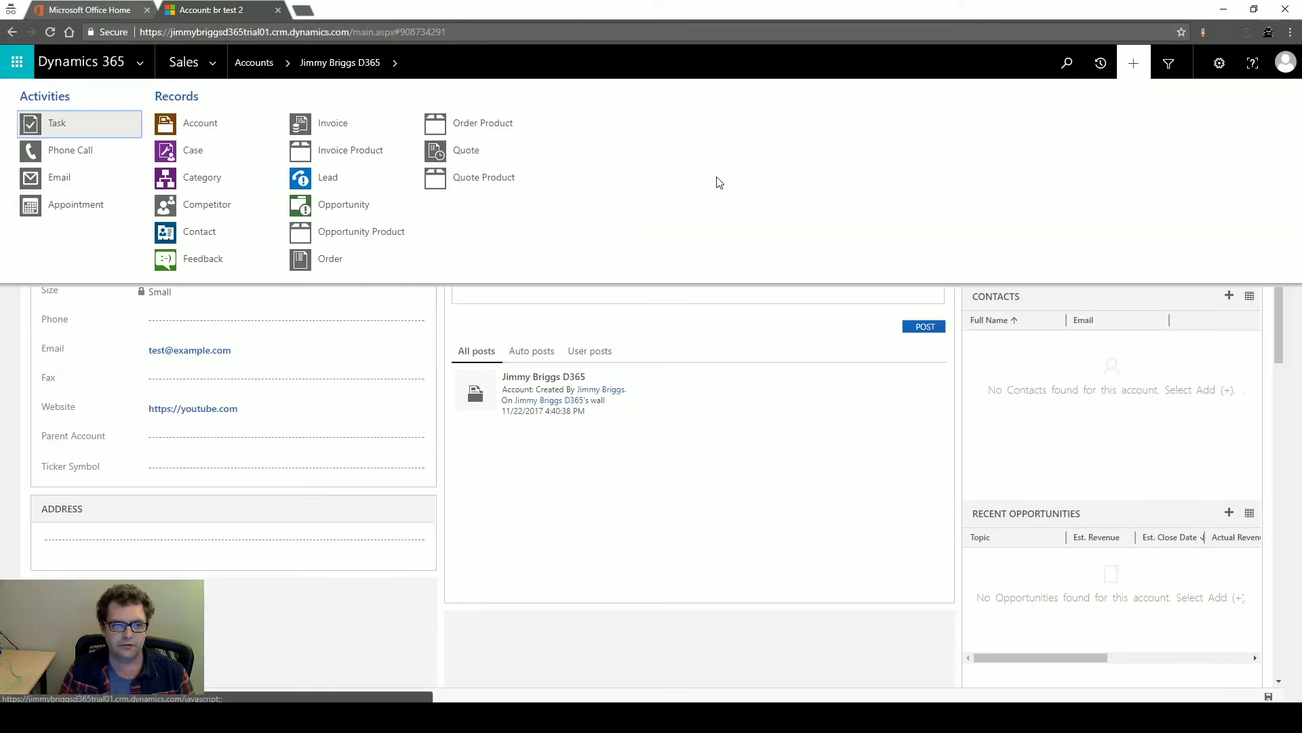
left_click(220, 128)
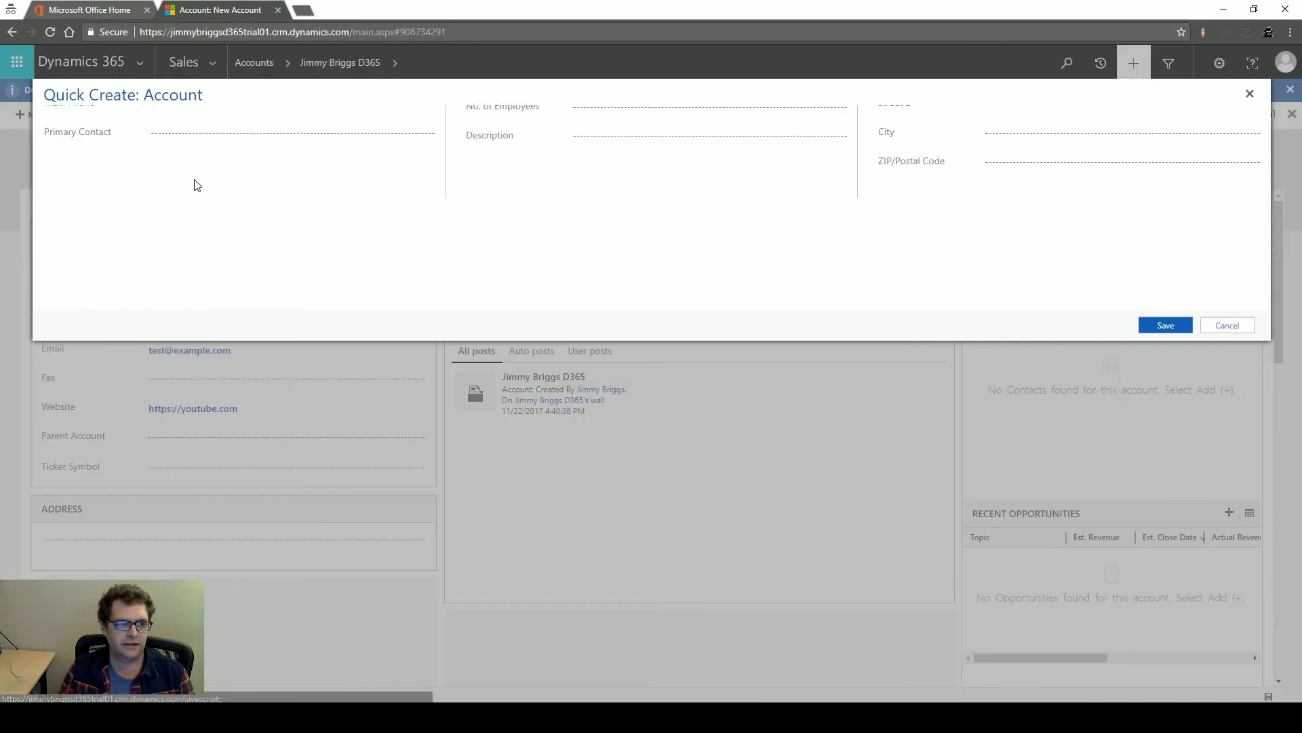
- Enter account name 'br test 3' with 25000 employees and save the account
left_click(190, 156)
type("br test 3")
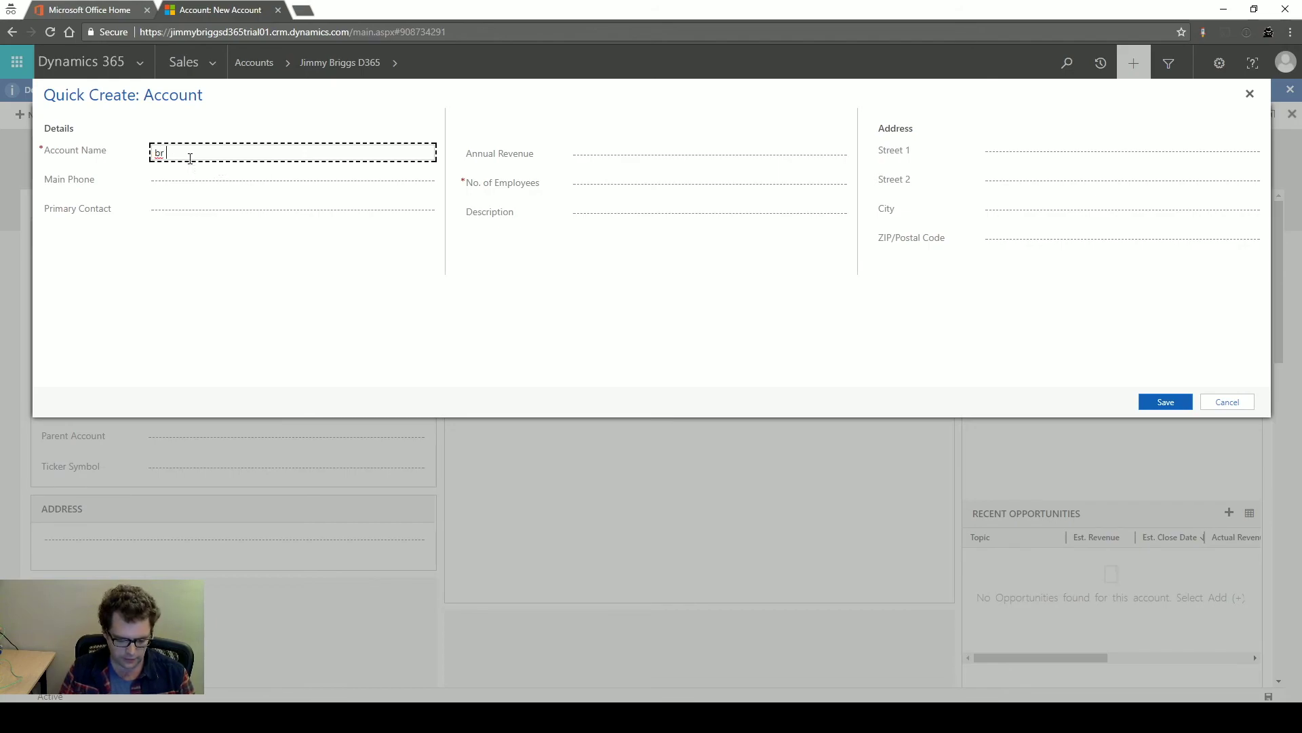
left_click(577, 188)
type("15000")
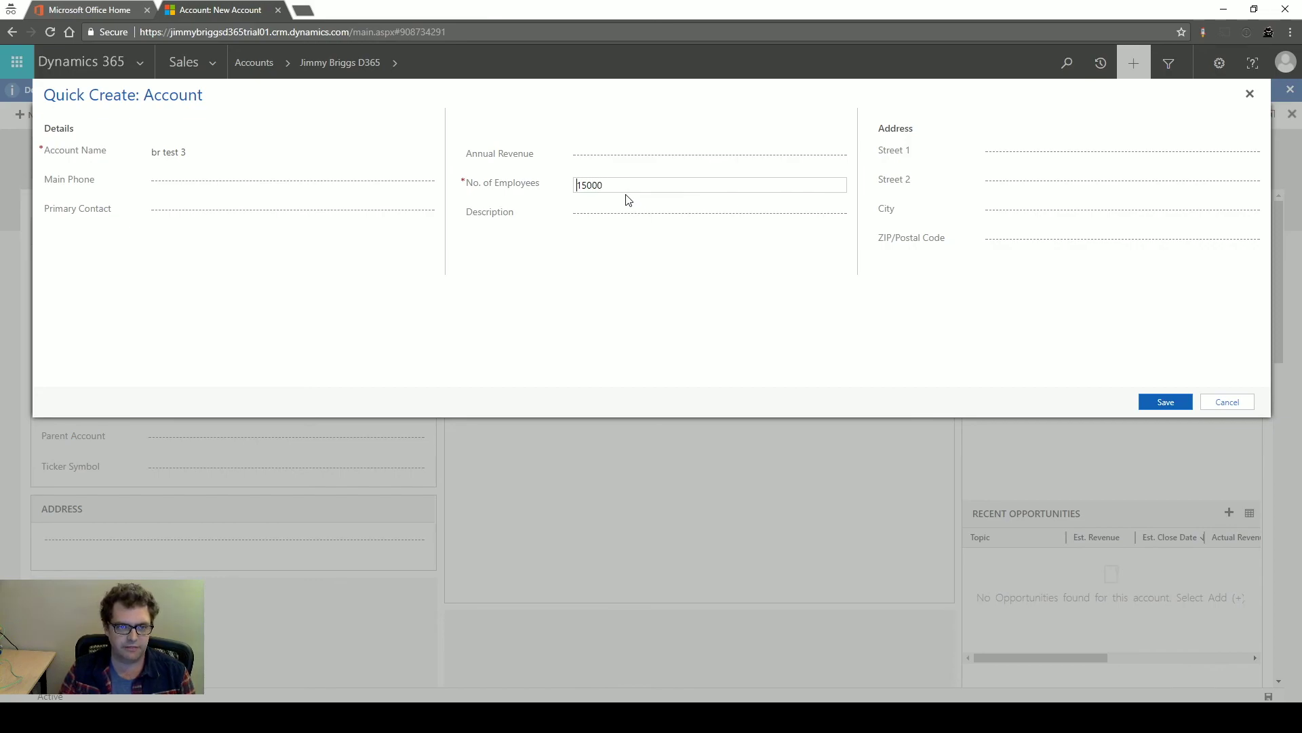
key("shift+Right")
type("2")
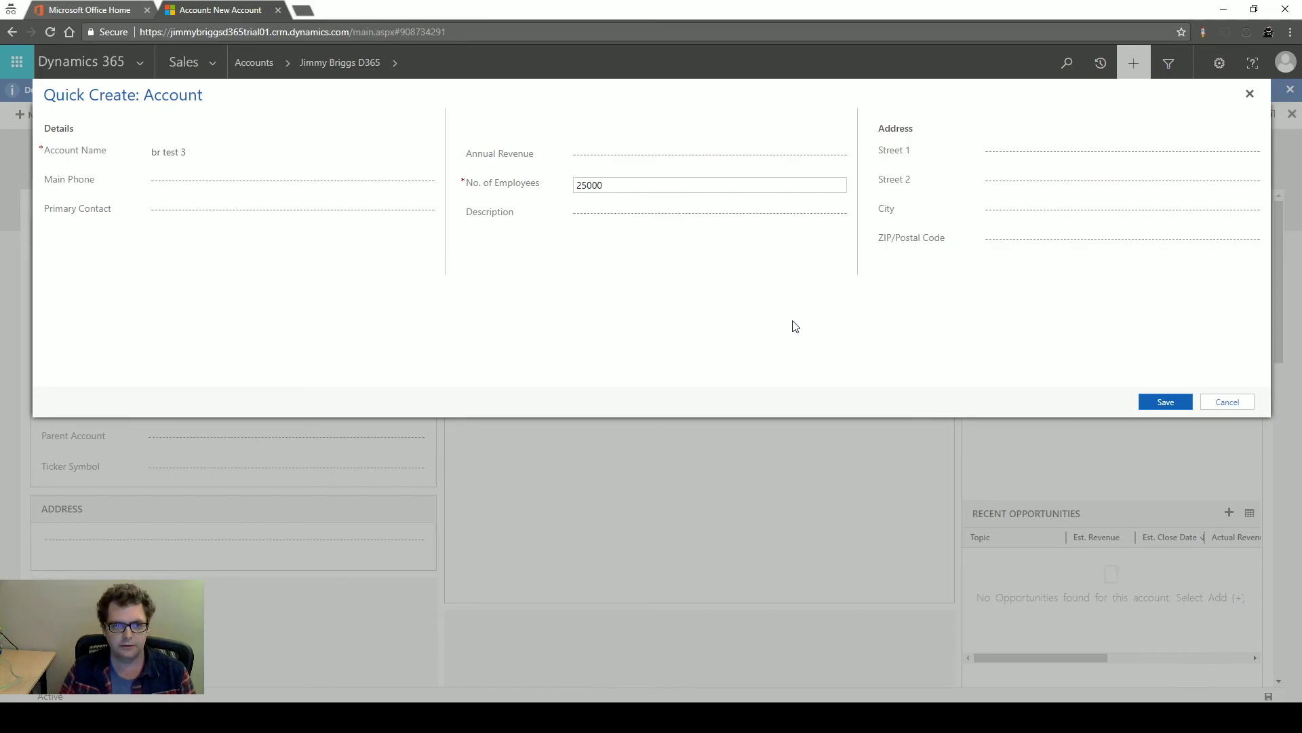
left_click(1158, 404)
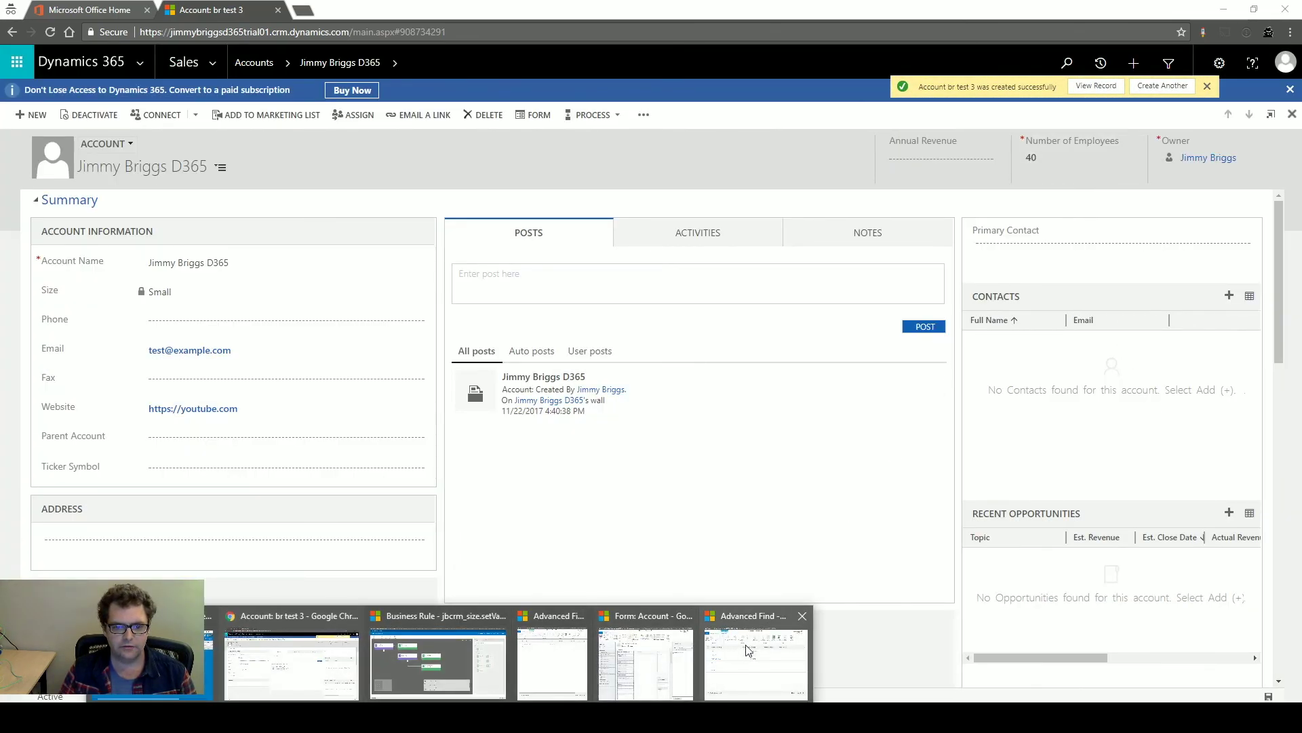
left_click(763, 644)
- Refresh the Advanced Find accounts list and select br test 3 to confirm Size Large
left_click(804, 252)
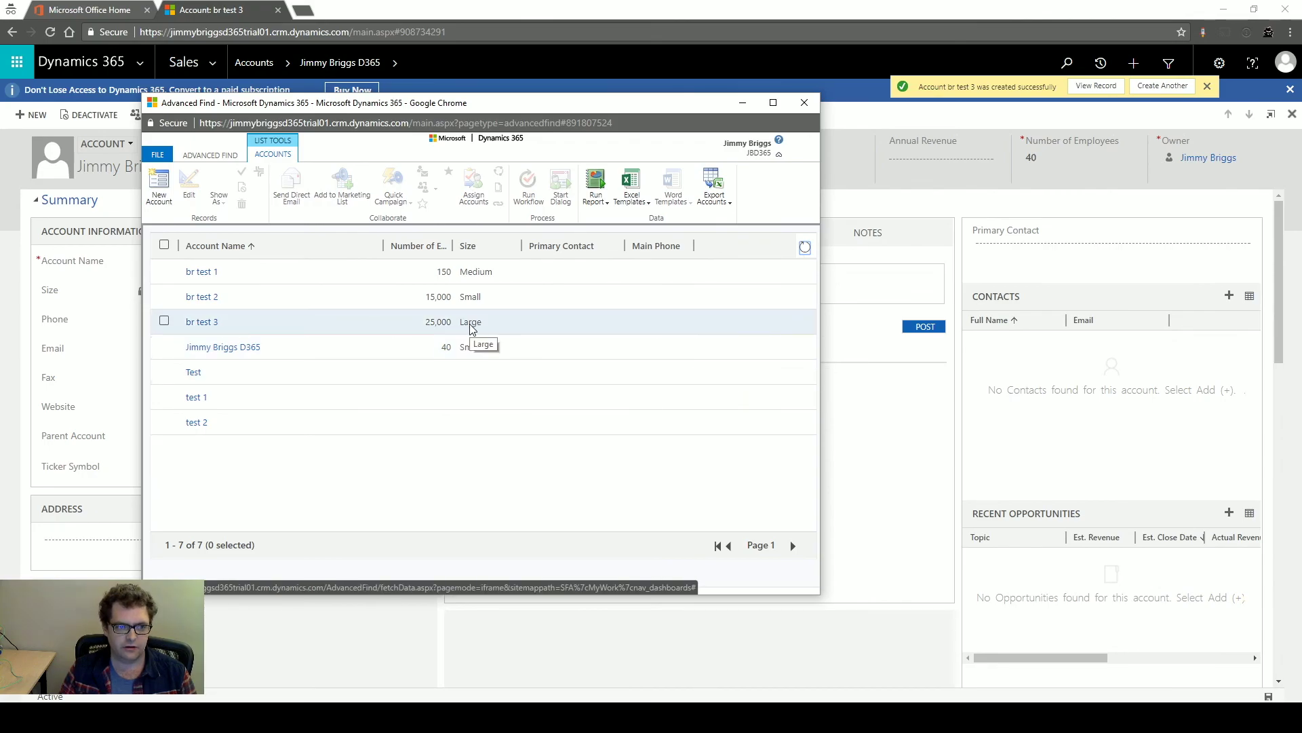
left_click(504, 324)
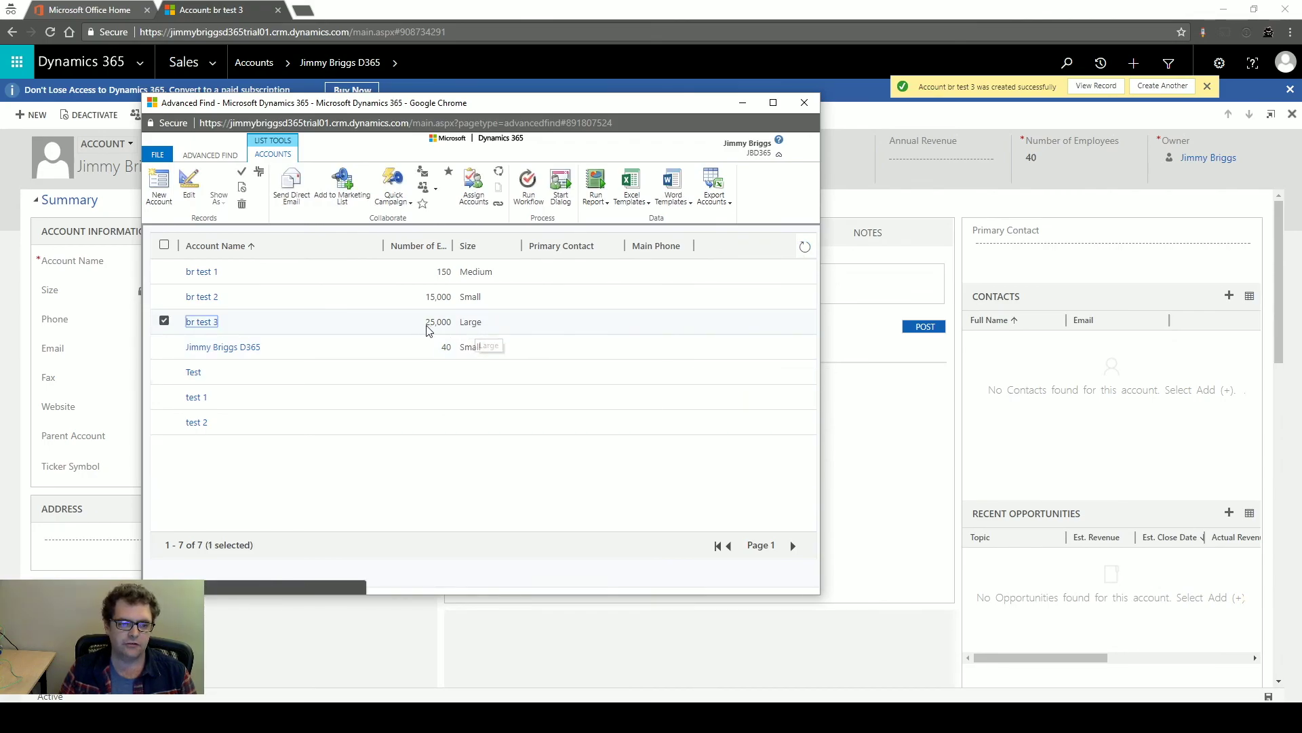